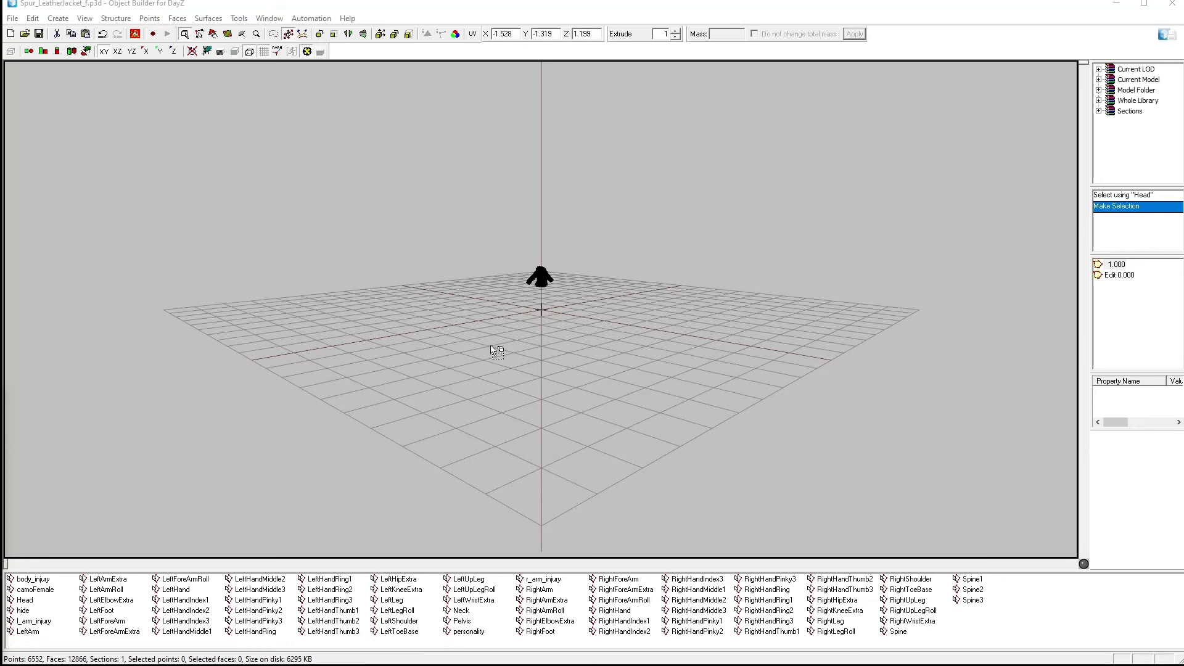
- Select the whole jacket mesh and set Spur_LeatherJacket_Black_co.tga from Spur_ClotheZ\data as its face texture
{"action": "scroll", "coordinate": [515, 351], "scroll_direction": "up", "scroll_amount": 5}
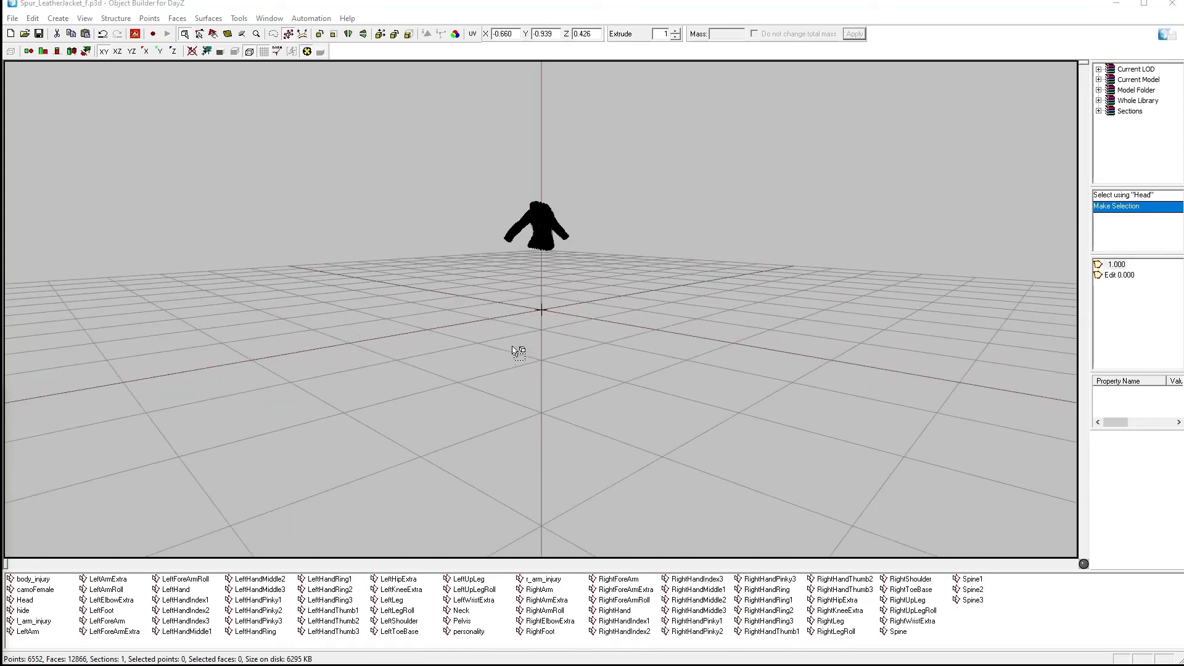
{"action": "middle_click_drag", "start_coordinate": [532, 302], "coordinate": [532, 301]}
{"action": "scroll", "coordinate": [532, 302], "scroll_direction": "up", "scroll_amount": 3}
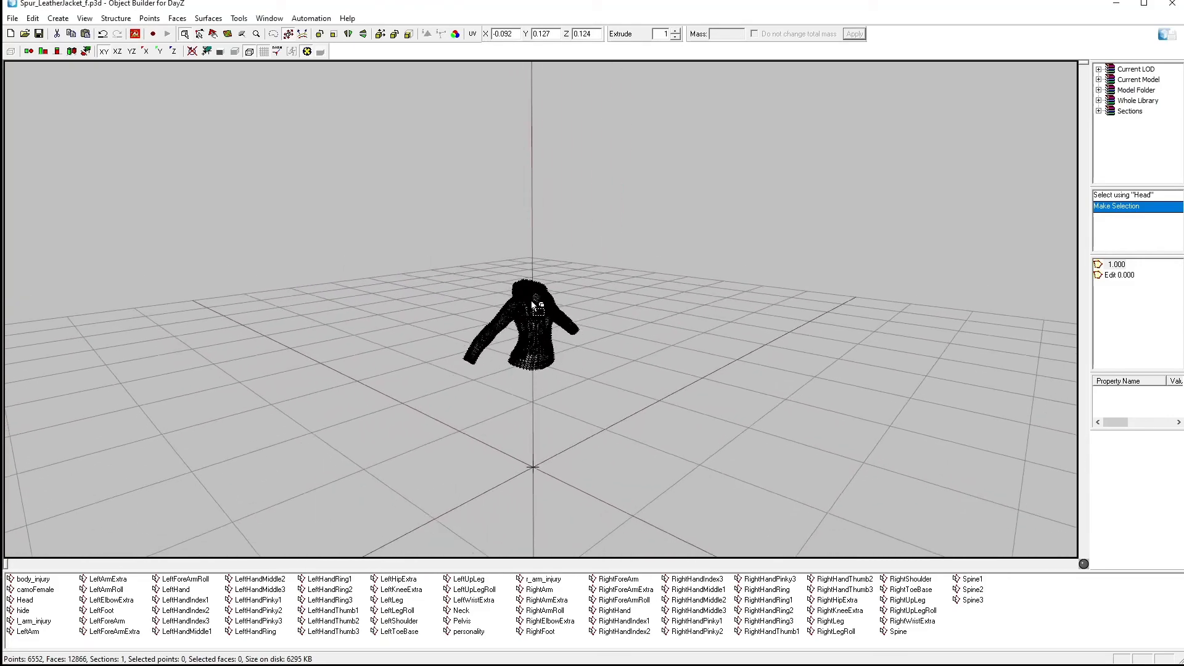
{"action": "scroll", "coordinate": [532, 302], "scroll_direction": "up", "scroll_amount": 3}
{"action": "left_click_drag", "start_coordinate": [314, 203], "coordinate": [731, 529]}
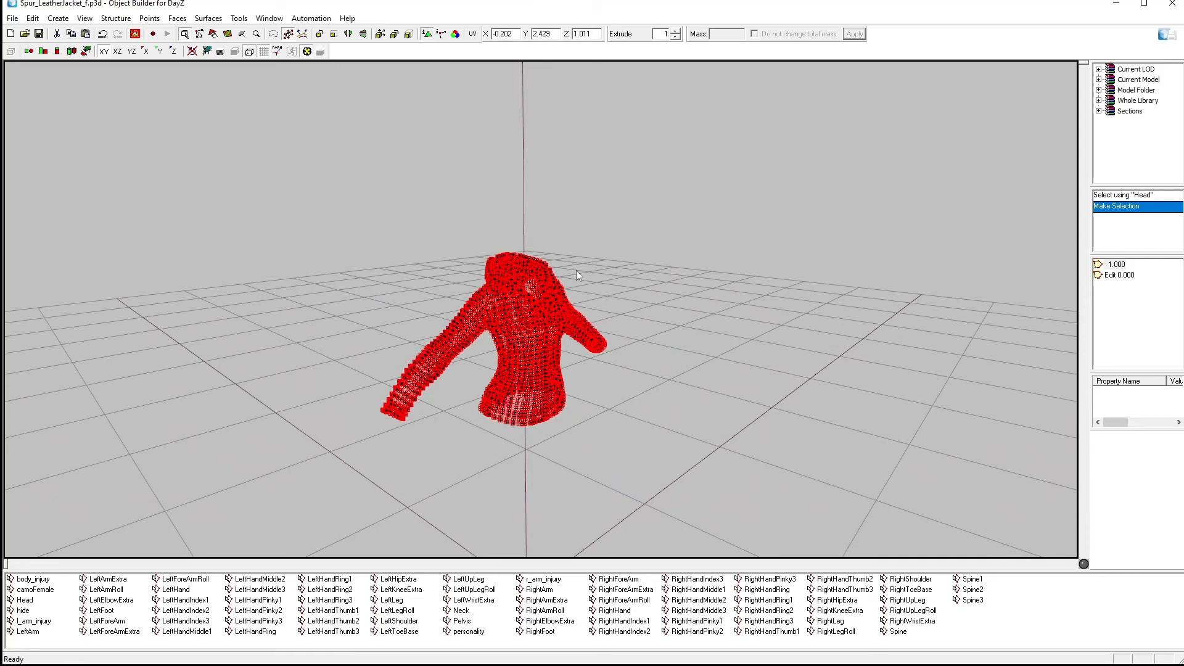
{"action": "key", "text": "e"}
{"action": "left_click", "coordinate": [724, 384]}
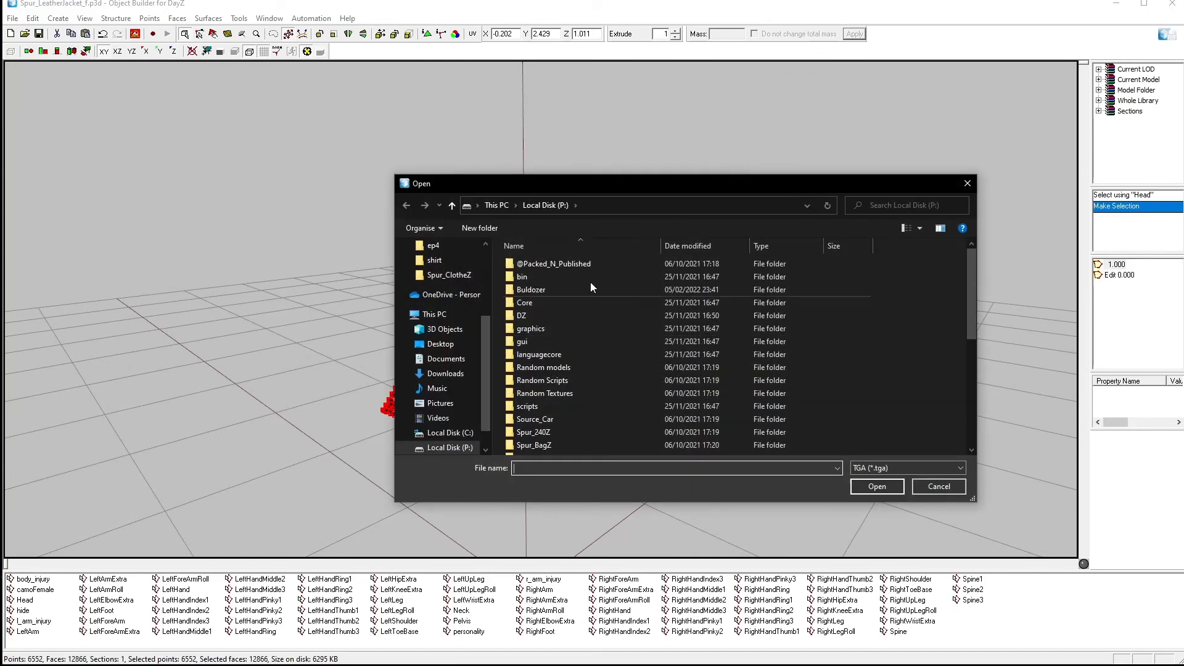
{"action": "left_click", "coordinate": [450, 275]}
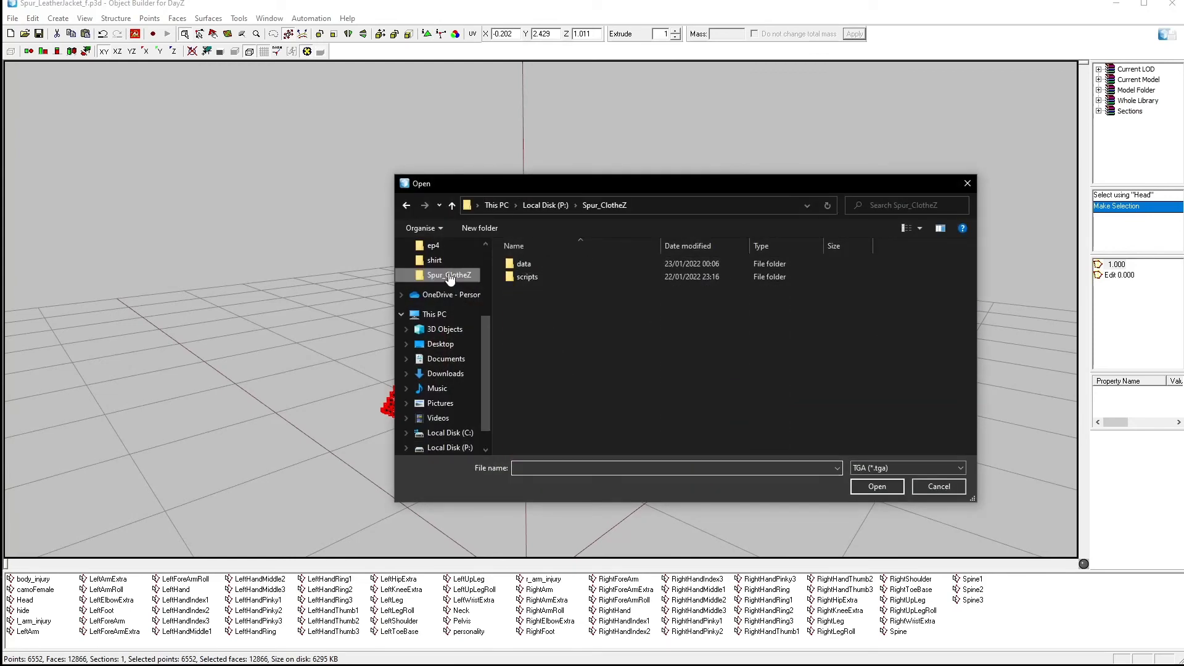
{"action": "double_click", "coordinate": [522, 264]}
{"action": "left_click", "coordinate": [546, 278]}
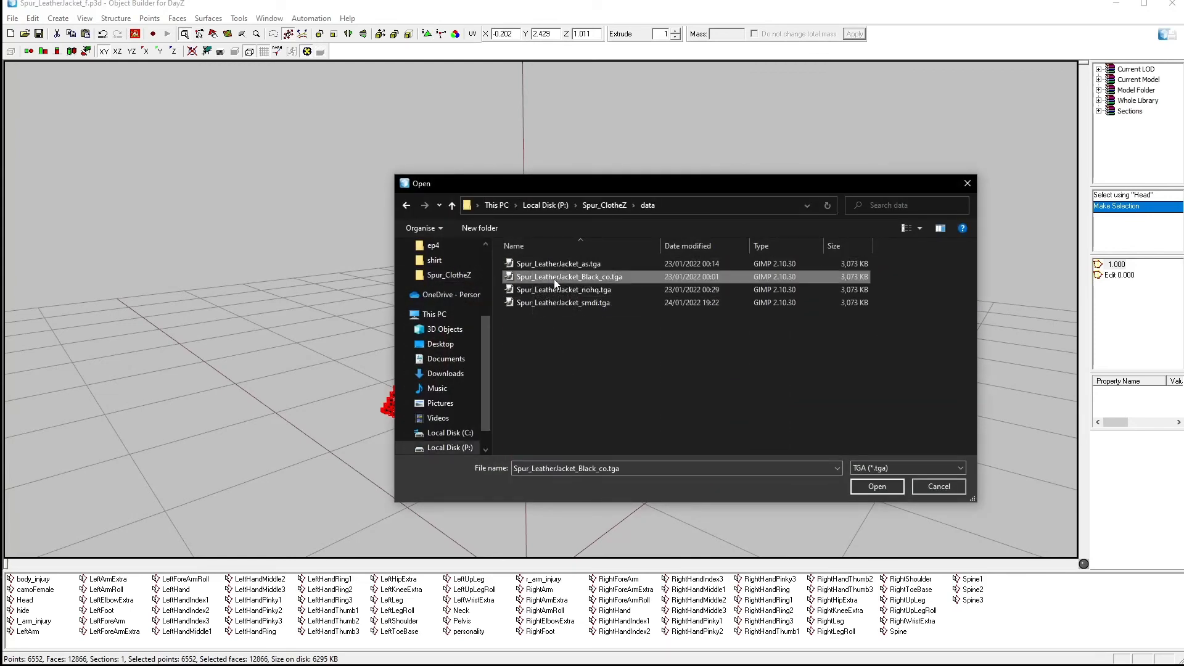
{"action": "left_click", "coordinate": [861, 487]}
- Set Spur_LeatherJacket.rvmat as the jacket faces' material and apply the face properties
{"action": "left_click", "coordinate": [714, 424]}
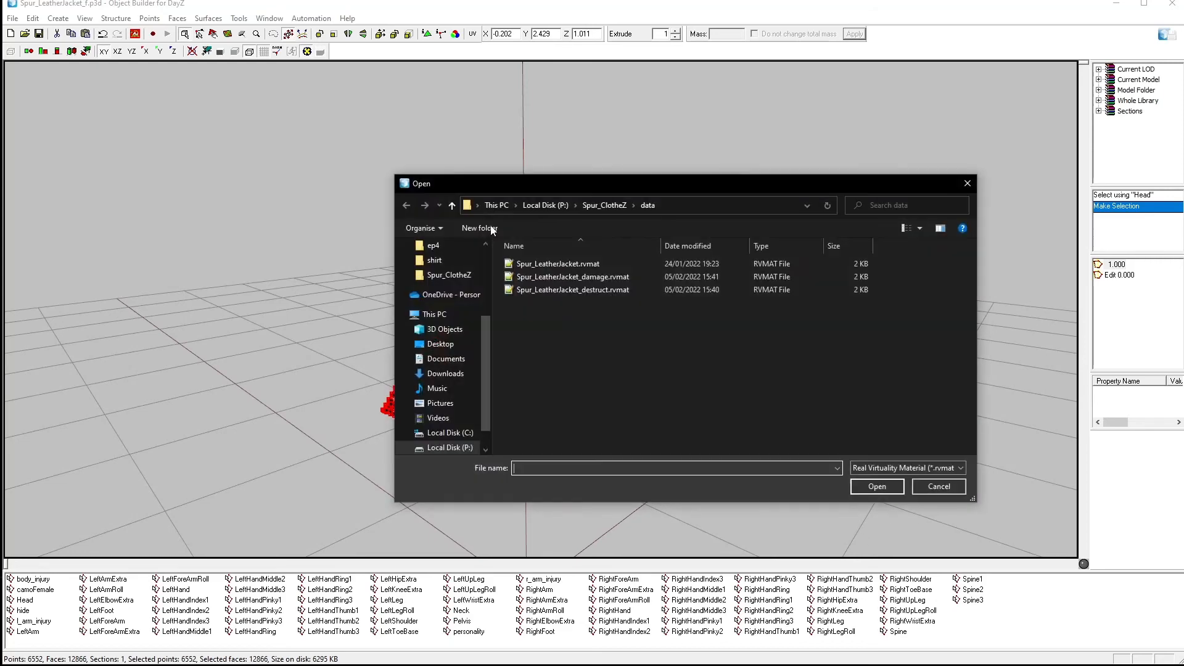
{"action": "left_click", "coordinate": [551, 265]}
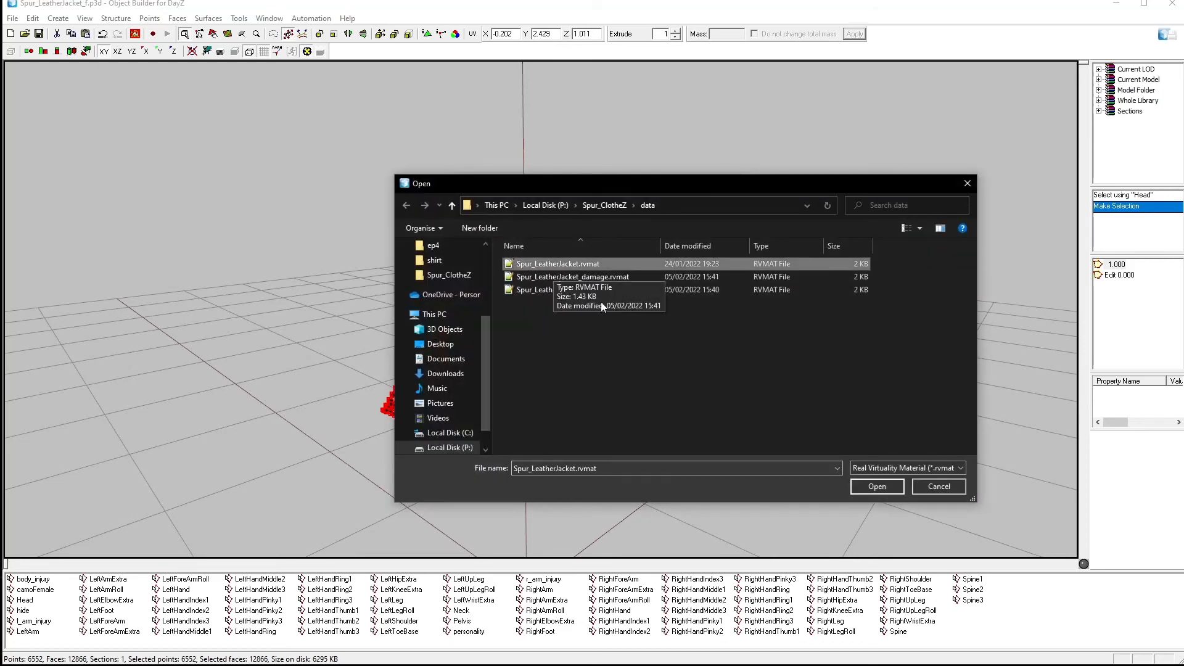
{"action": "left_click", "coordinate": [872, 487]}
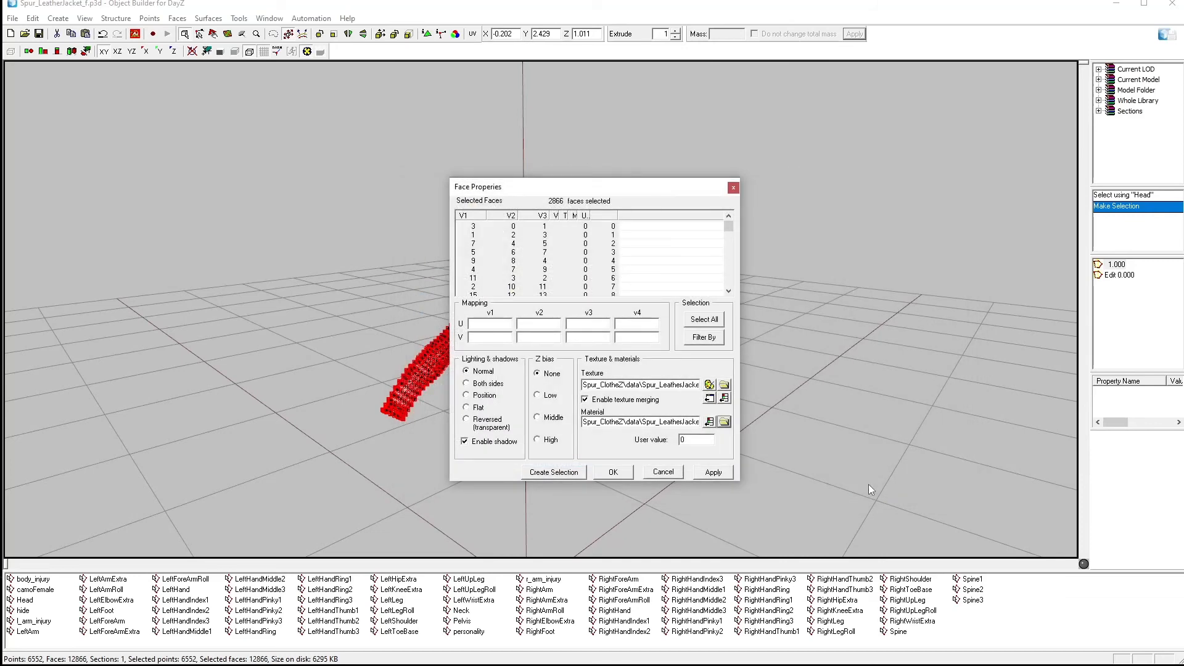
{"action": "left_click", "coordinate": [712, 472]}
{"action": "left_click", "coordinate": [614, 472]}
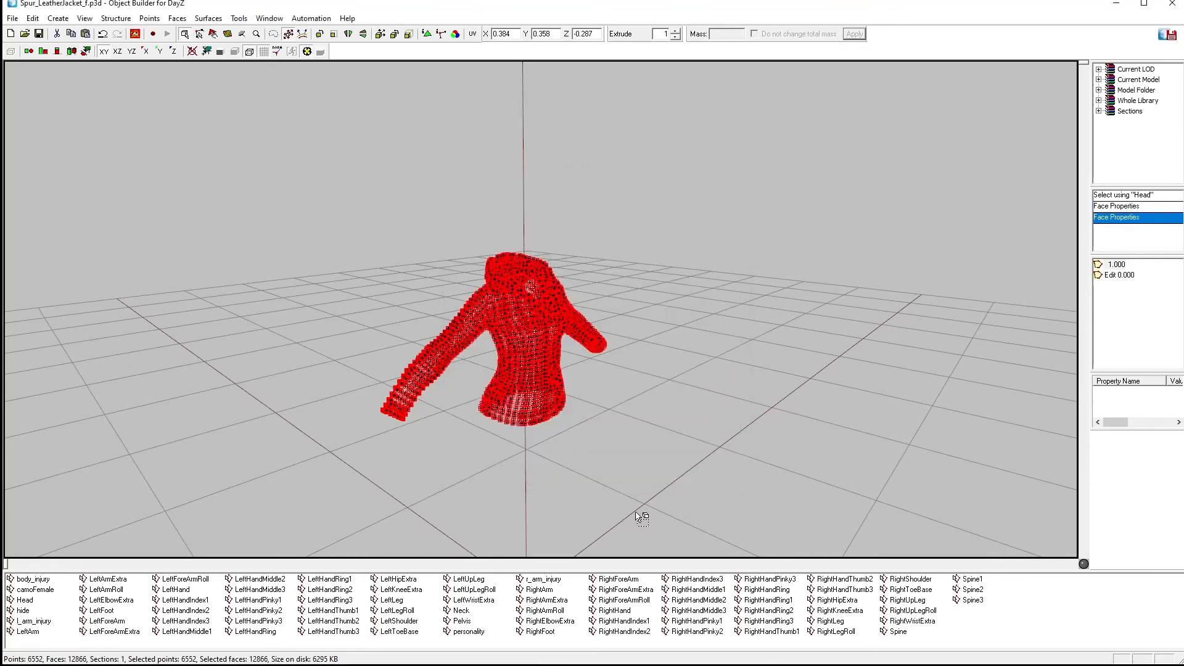
- Deselect the jacket, show it as a solid textured model, and recalculate its normals
{"action": "left_click", "coordinate": [619, 463]}
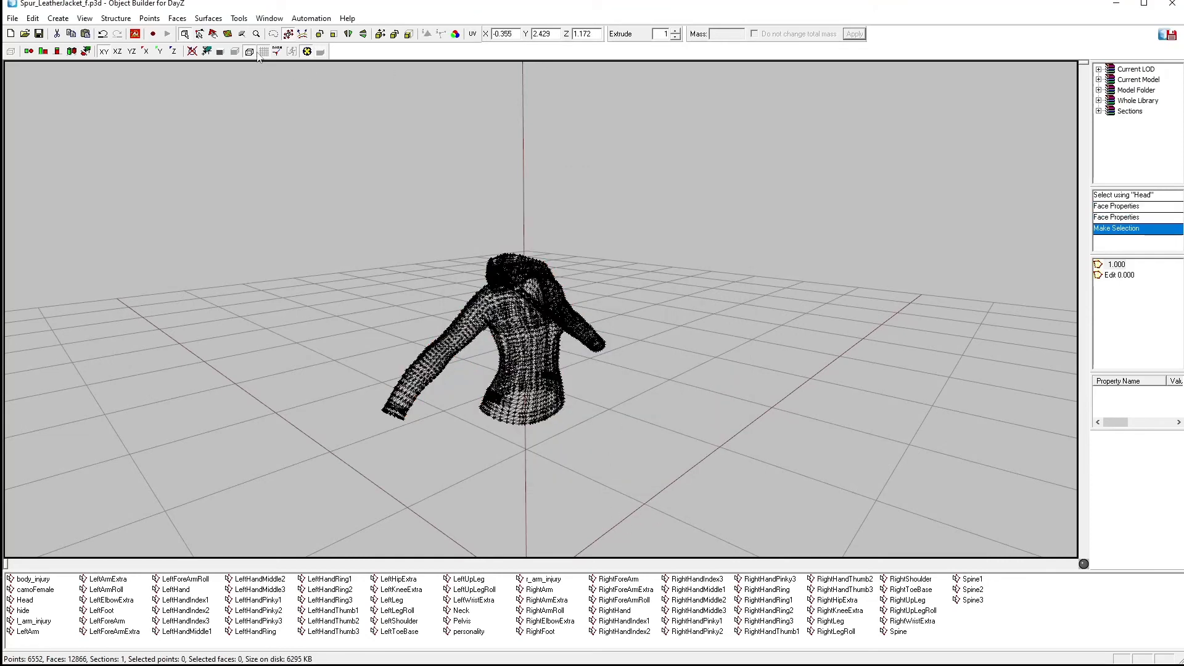
{"action": "left_click", "coordinate": [220, 52]}
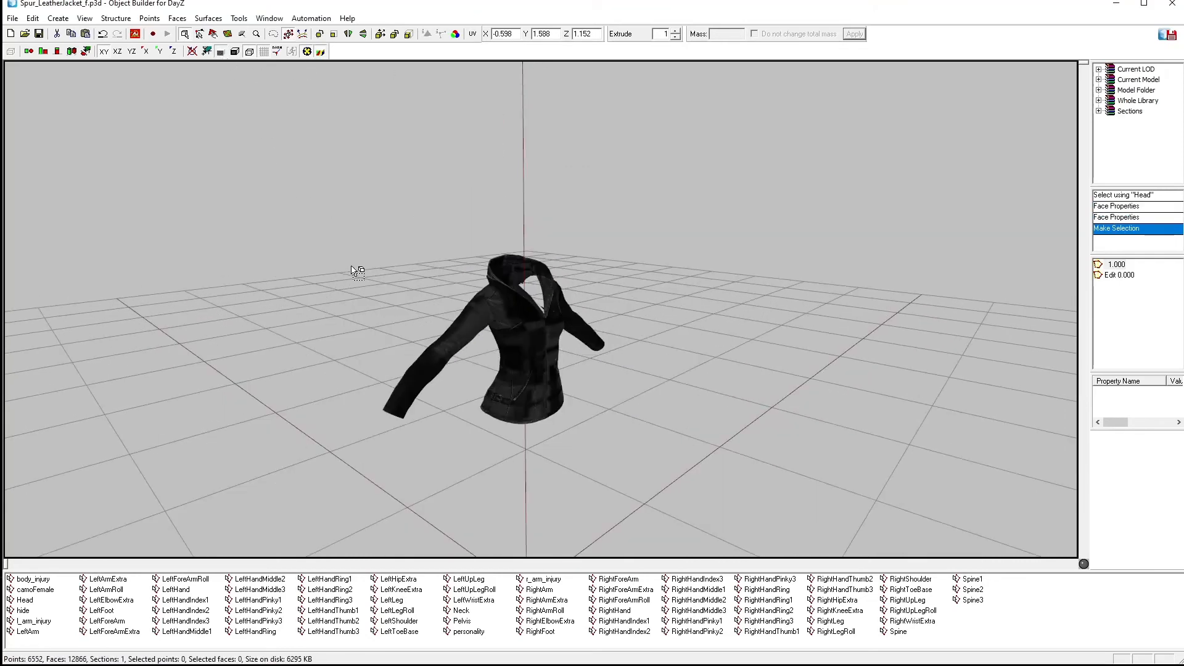
{"action": "scroll", "coordinate": [357, 272], "scroll_direction": "up", "scroll_amount": 3}
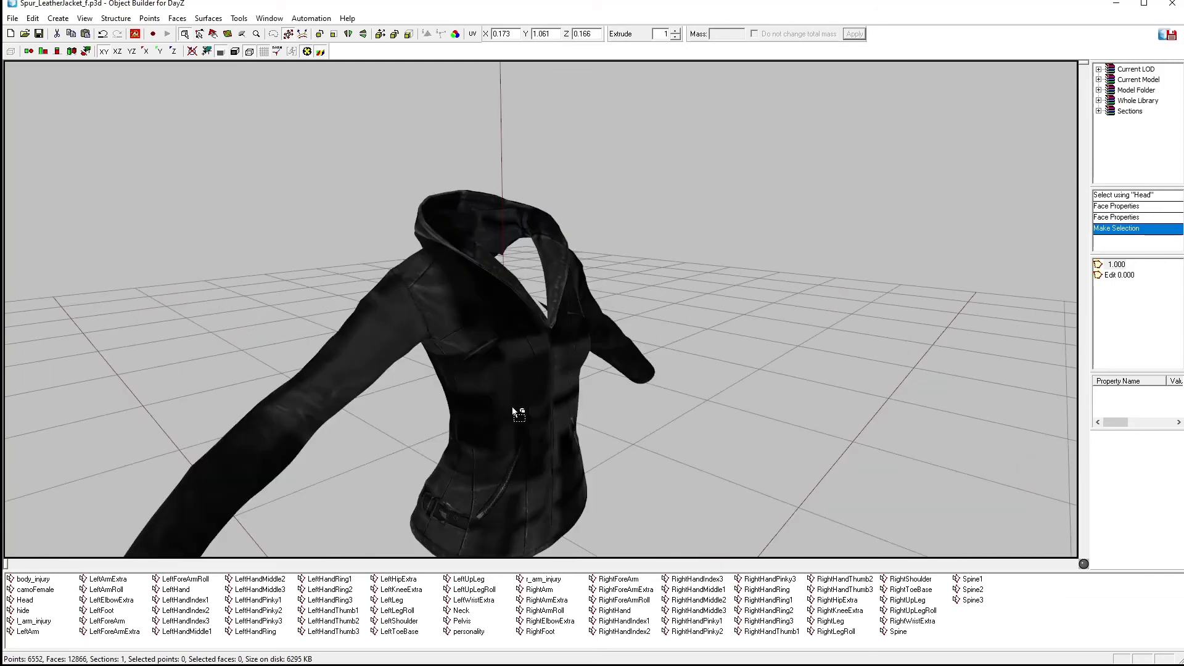
{"action": "scroll", "coordinate": [524, 418], "scroll_direction": "down", "scroll_amount": 3}
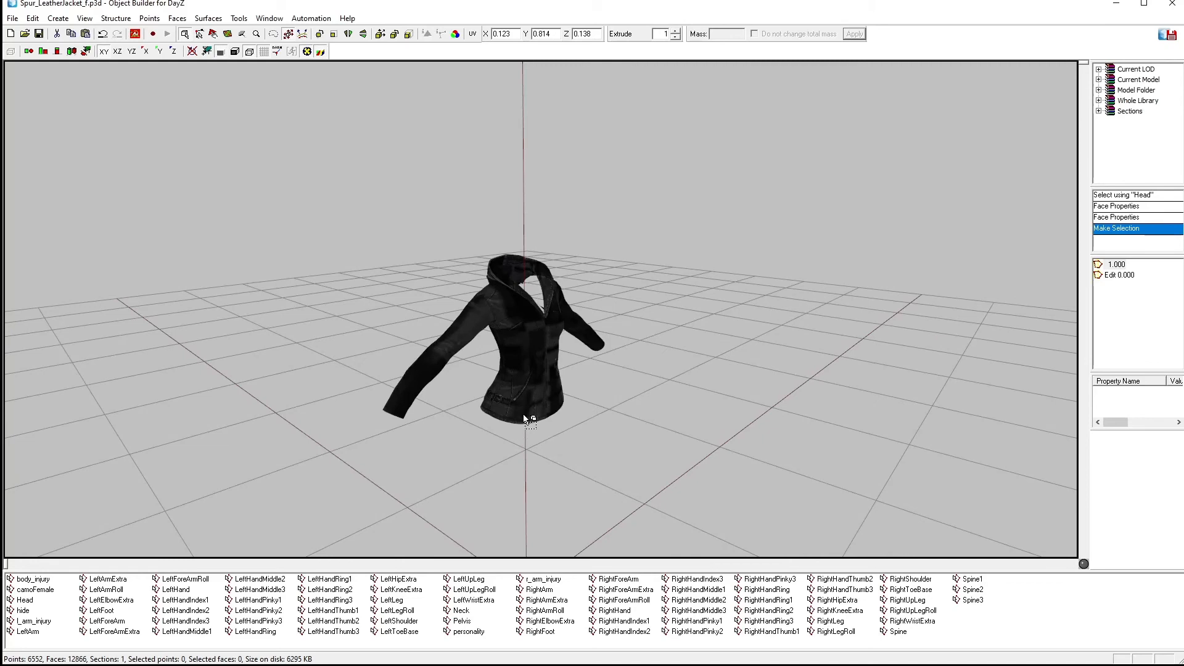
{"action": "key", "text": "F5"}
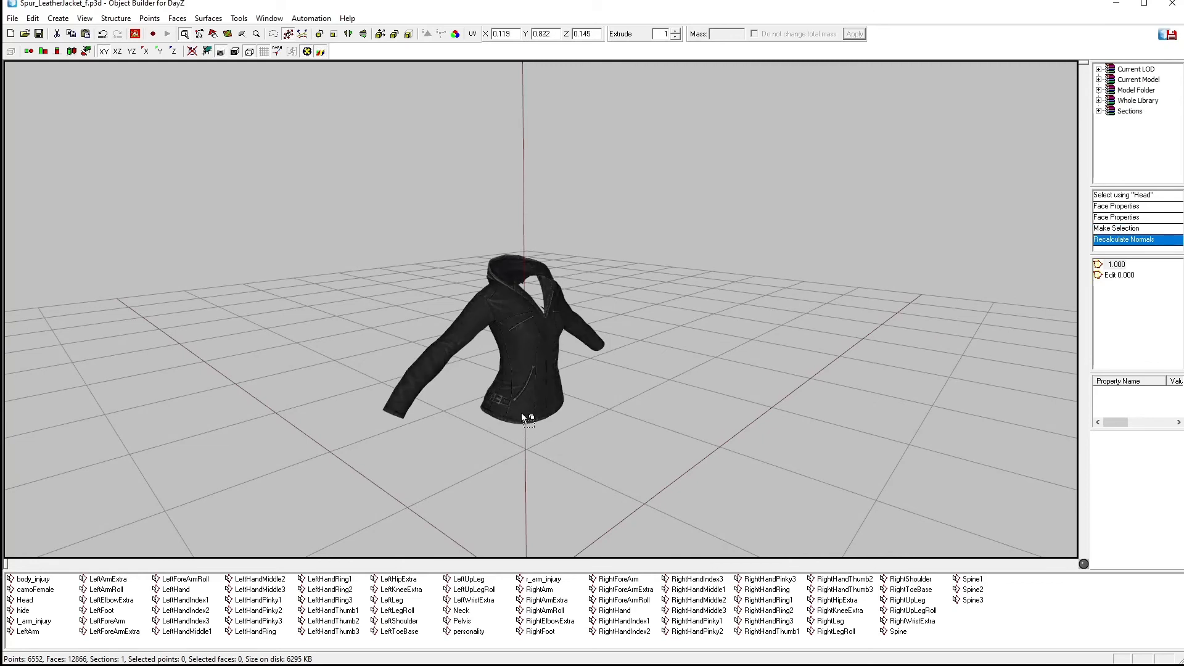
- Recalculate the normals of the body mesh in the Edit 0.000 LOD and return to the jacket's 1.000 LOD
{"action": "left_click", "coordinate": [1118, 274]}
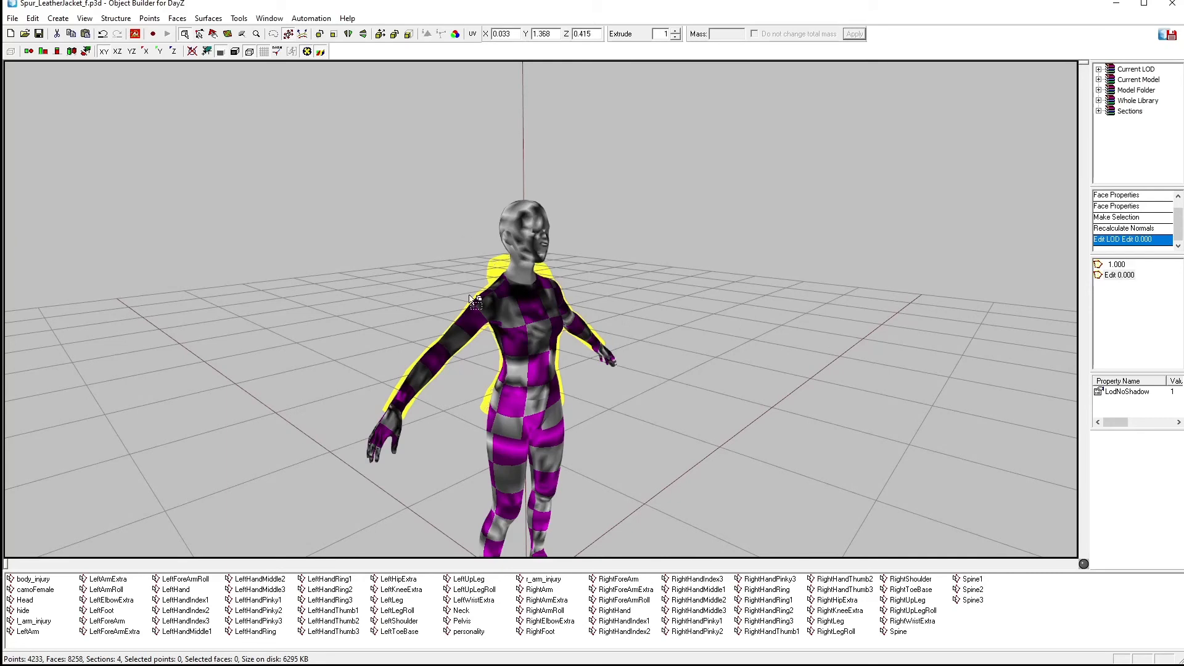
{"action": "key", "text": "F5"}
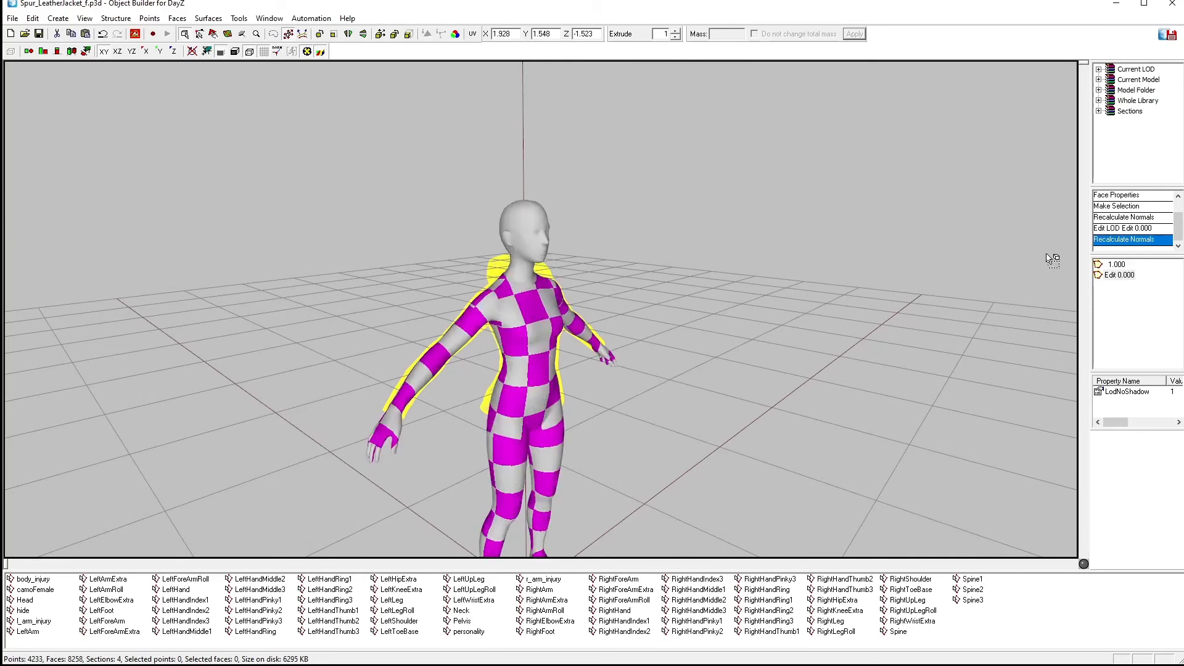
{"action": "left_click", "coordinate": [1115, 264]}
{"action": "scroll", "coordinate": [703, 384], "scroll_direction": "down", "scroll_amount": 2}
{"action": "scroll", "coordinate": [703, 384], "scroll_direction": "up", "scroll_amount": 5}
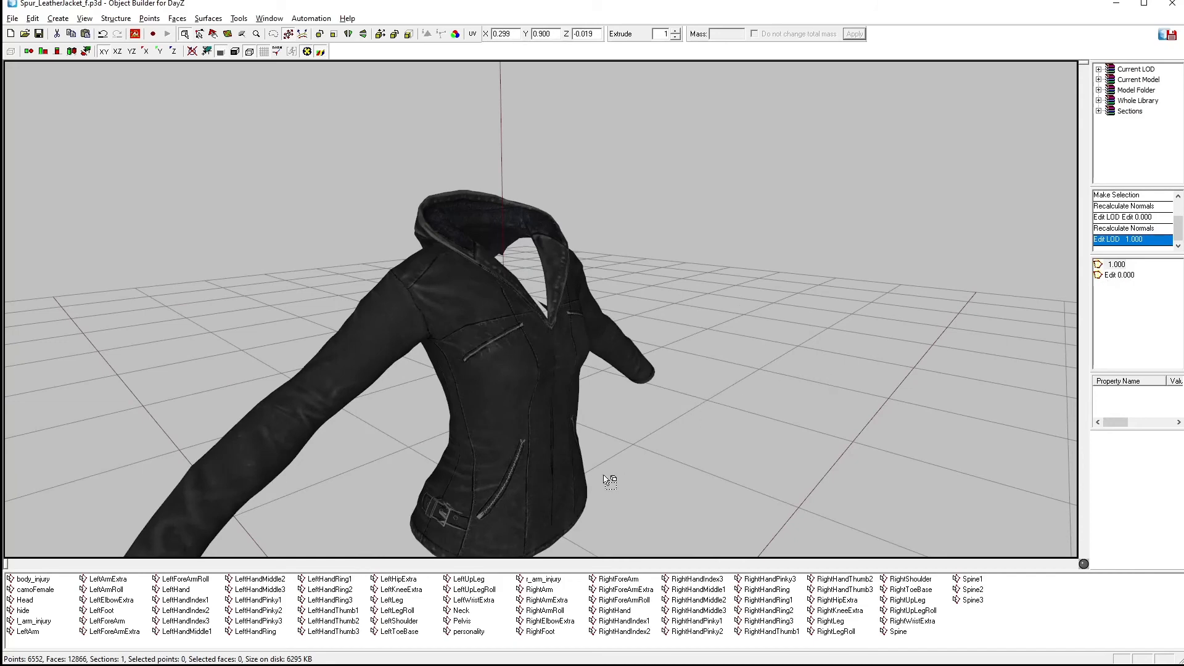
{"action": "middle_click_drag", "start_coordinate": [677, 456], "coordinate": [680, 457]}
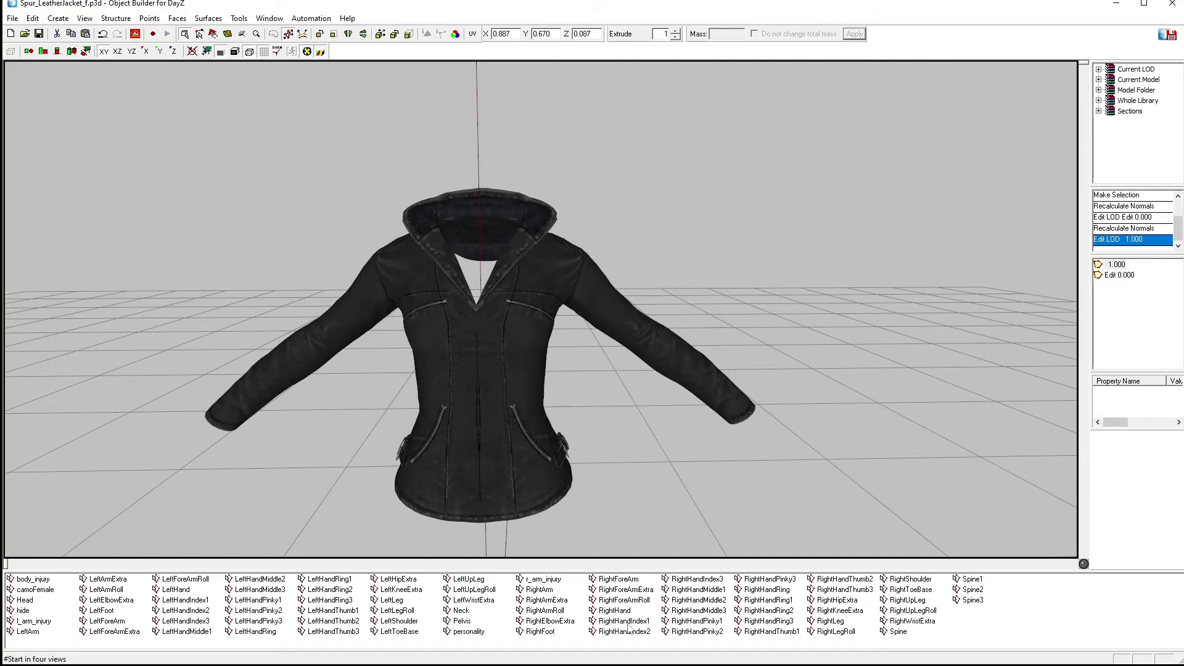
- Delete all empty named selections from the jacket's 1.000 LOD
{"action": "left_click", "coordinate": [829, 622]}
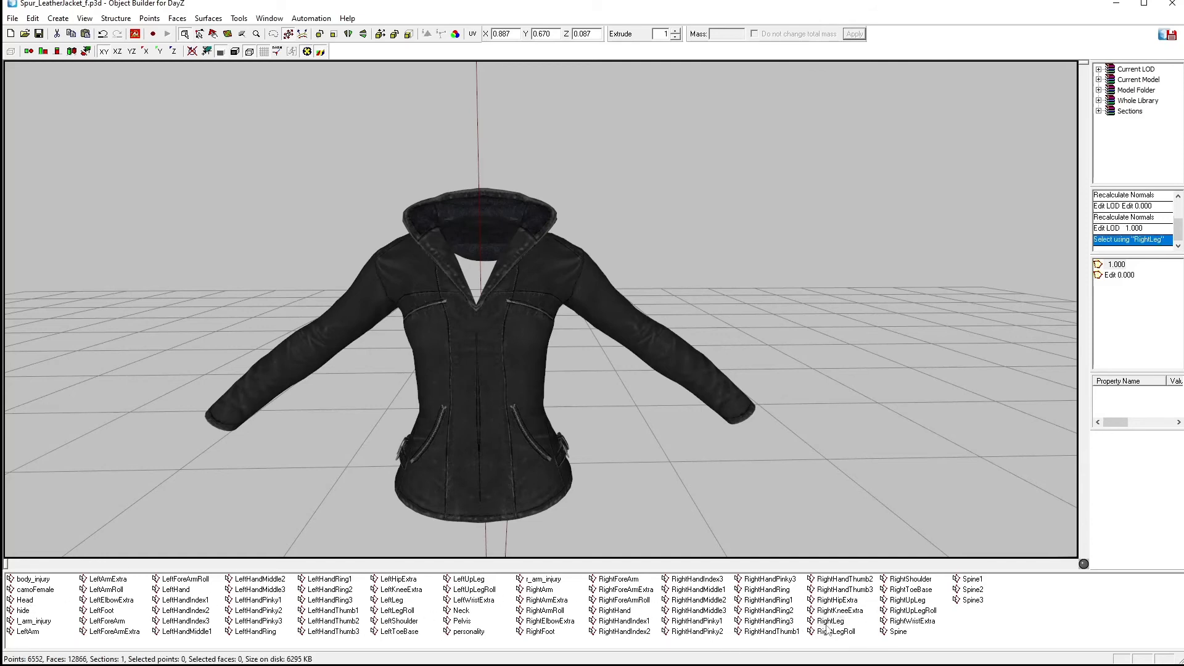
{"action": "right_click", "coordinate": [959, 623]}
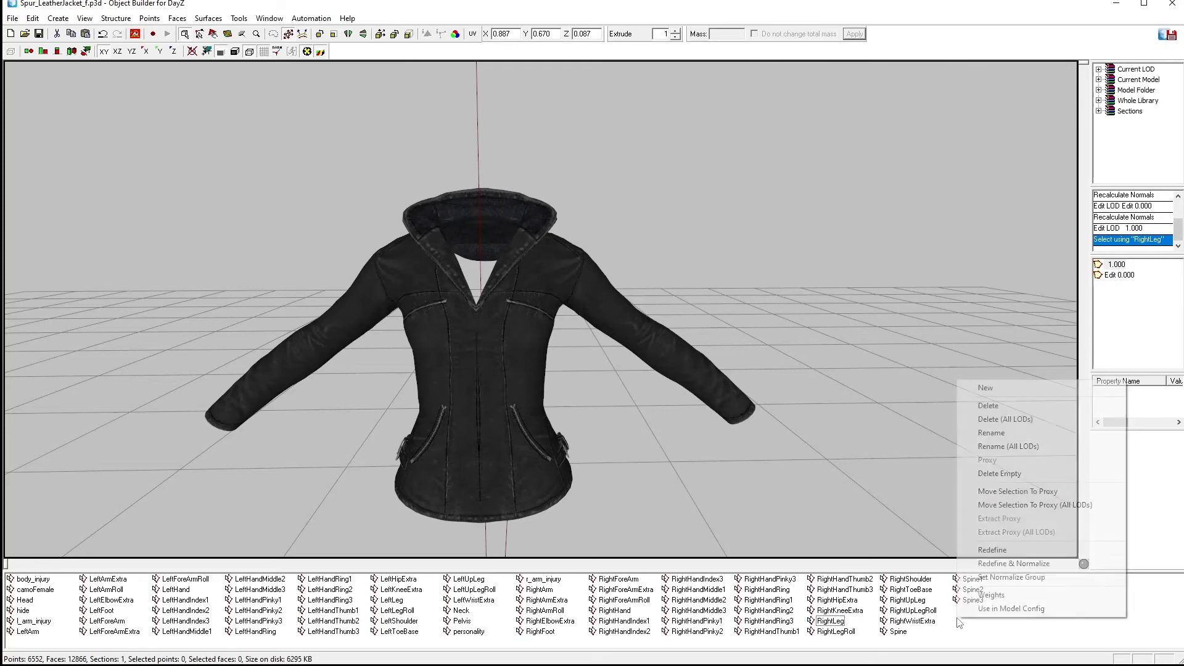
{"action": "left_click", "coordinate": [994, 482]}
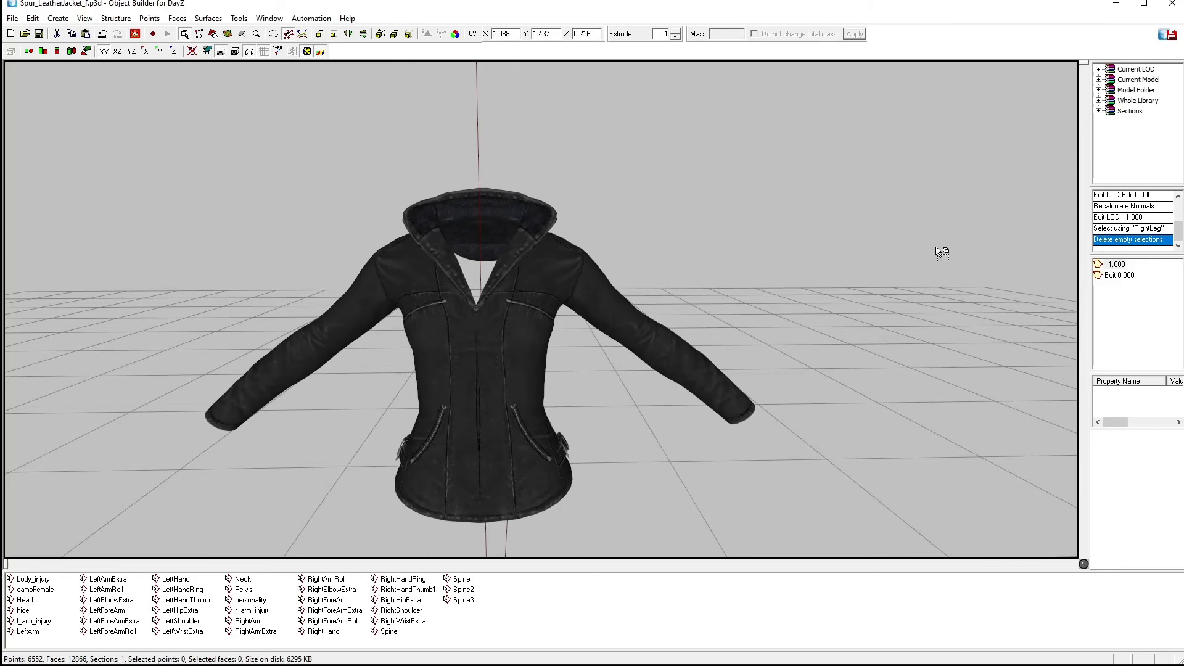
- Switch to EliteNess, open bdu_jacket_f.p3d, and examine the named selections of Lod 8: 1.0
{"action": "key", "text": "alt+Tab"}
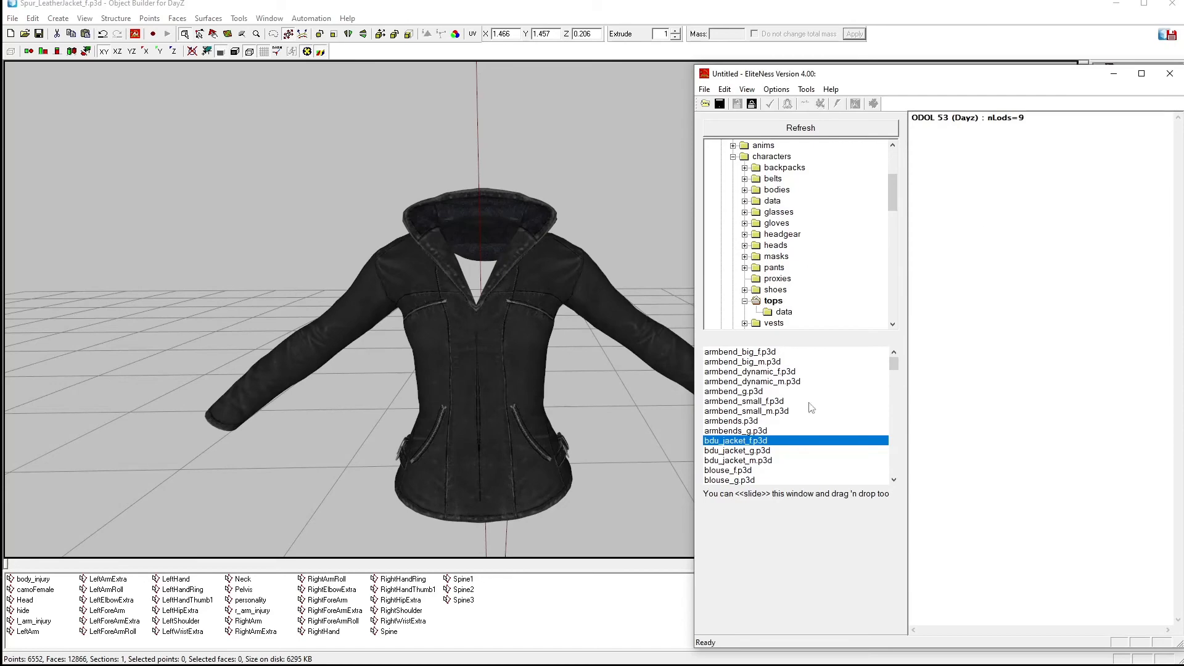
{"action": "double_click", "coordinate": [725, 441]}
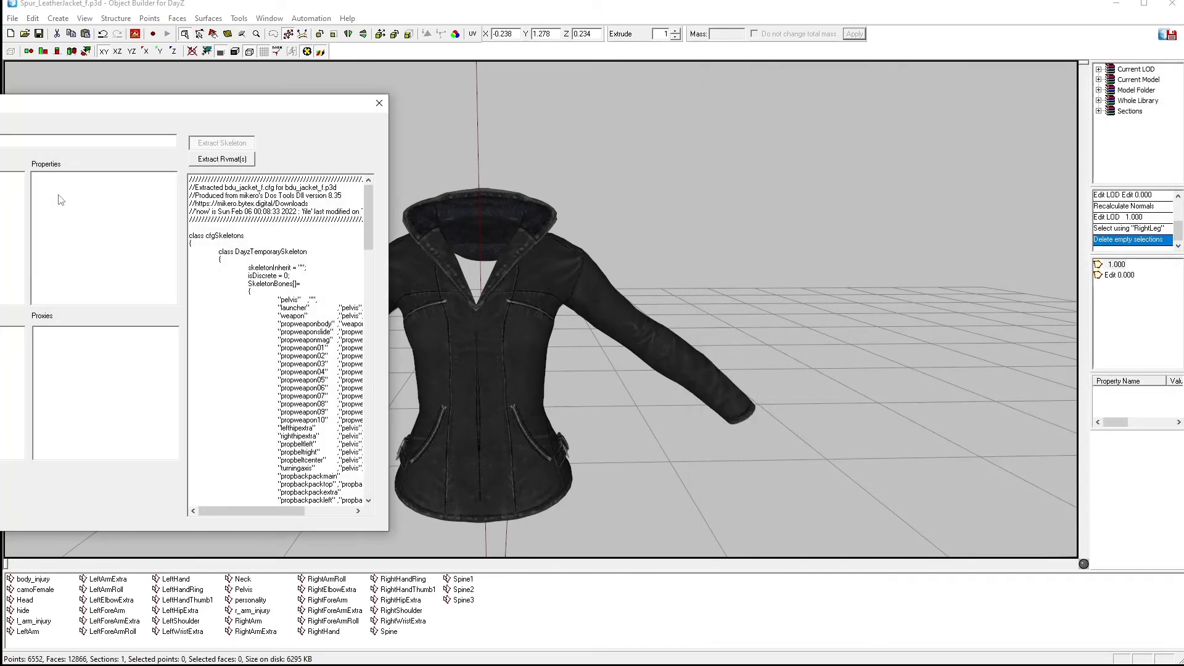
{"action": "left_click_drag", "start_coordinate": [159, 106], "coordinate": [913, 115]}
{"action": "left_click", "coordinate": [269, 195]}
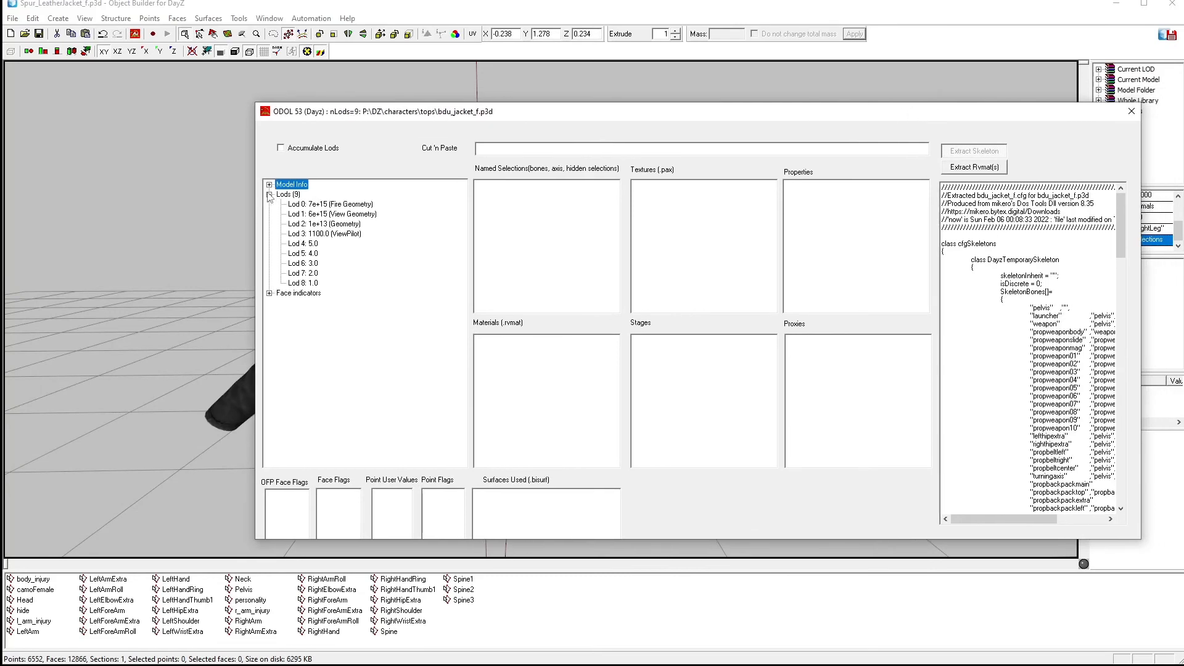
{"action": "left_click", "coordinate": [303, 283]}
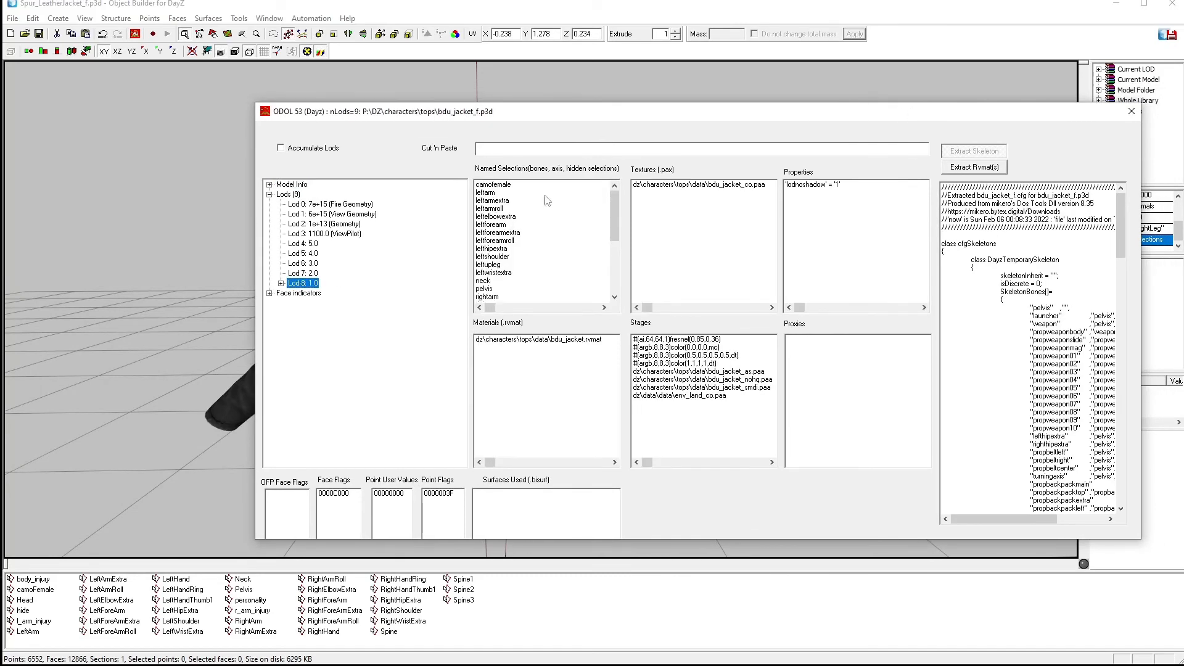
{"action": "left_click_drag", "start_coordinate": [615, 209], "coordinate": [639, 190]}
{"action": "left_click_drag", "start_coordinate": [491, 189], "coordinate": [492, 223]}
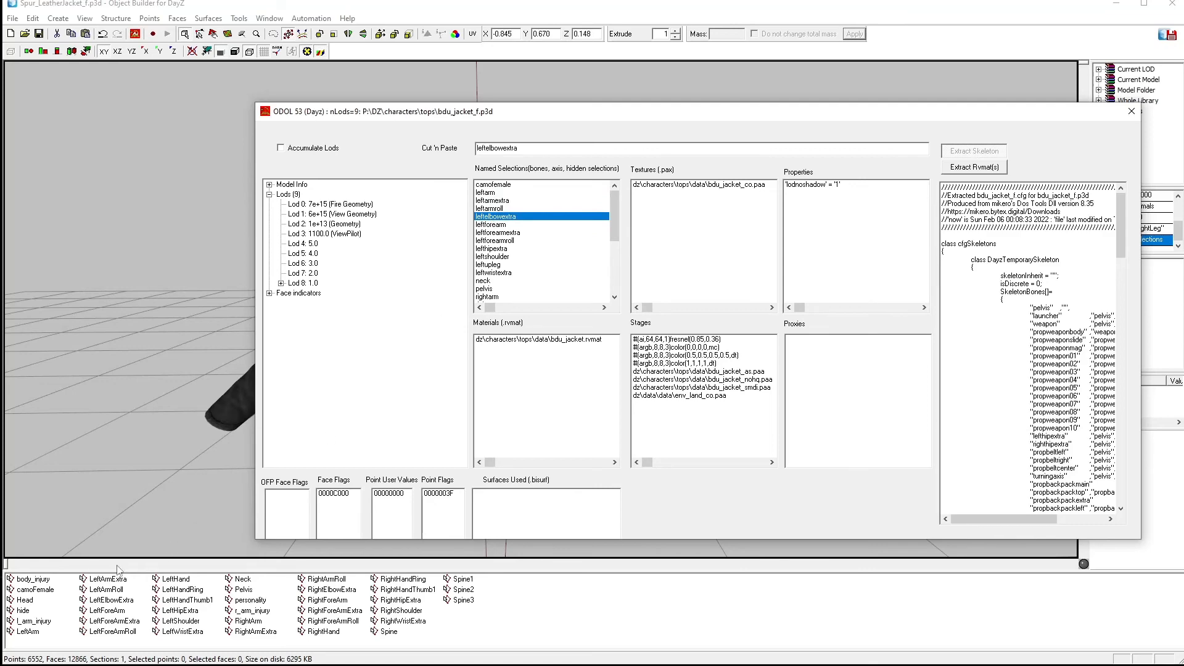
- Back in Object Builder, compare the jacket's selections with the reference by highlighting camoFemale, l_arm_injury and personality
{"action": "left_click", "coordinate": [32, 591]}
{"action": "left_click", "coordinate": [27, 601]}
{"action": "left_click", "coordinate": [33, 621]}
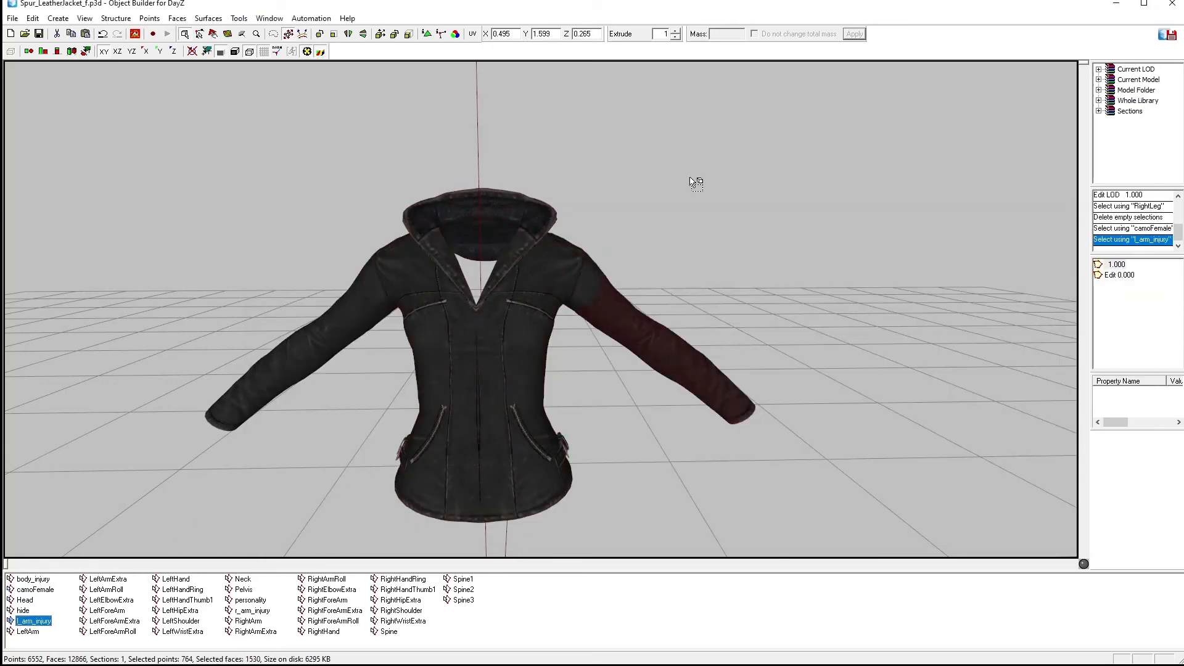
{"action": "key", "text": "alt+Tab"}
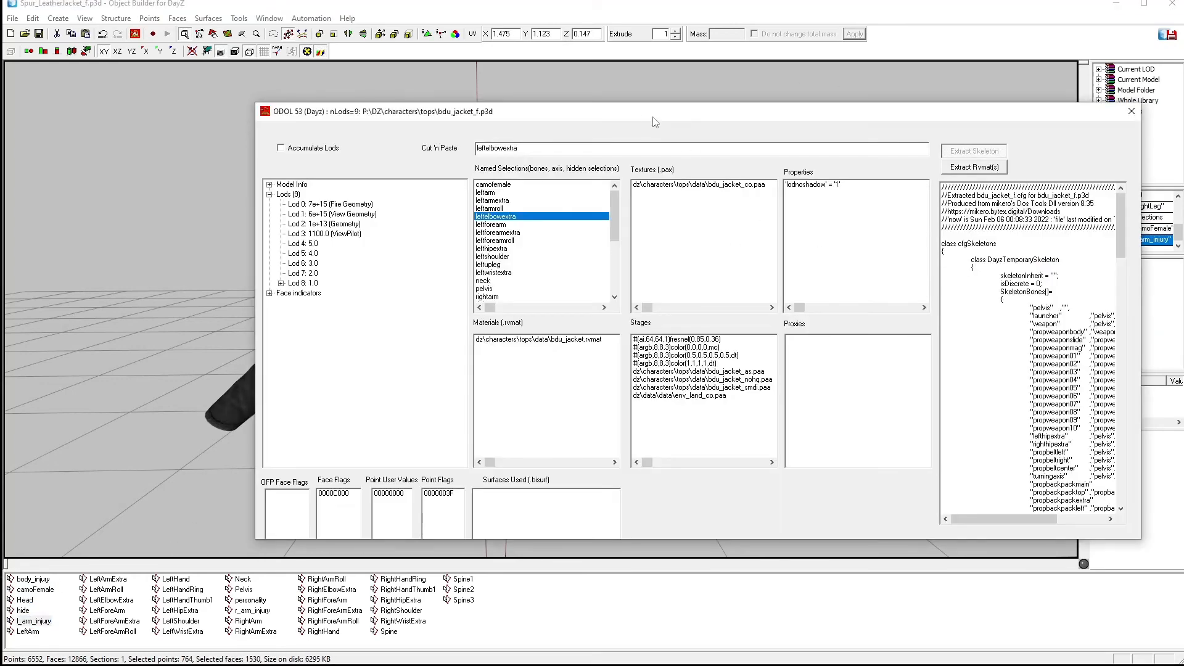
{"action": "key", "text": "alt+Tab"}
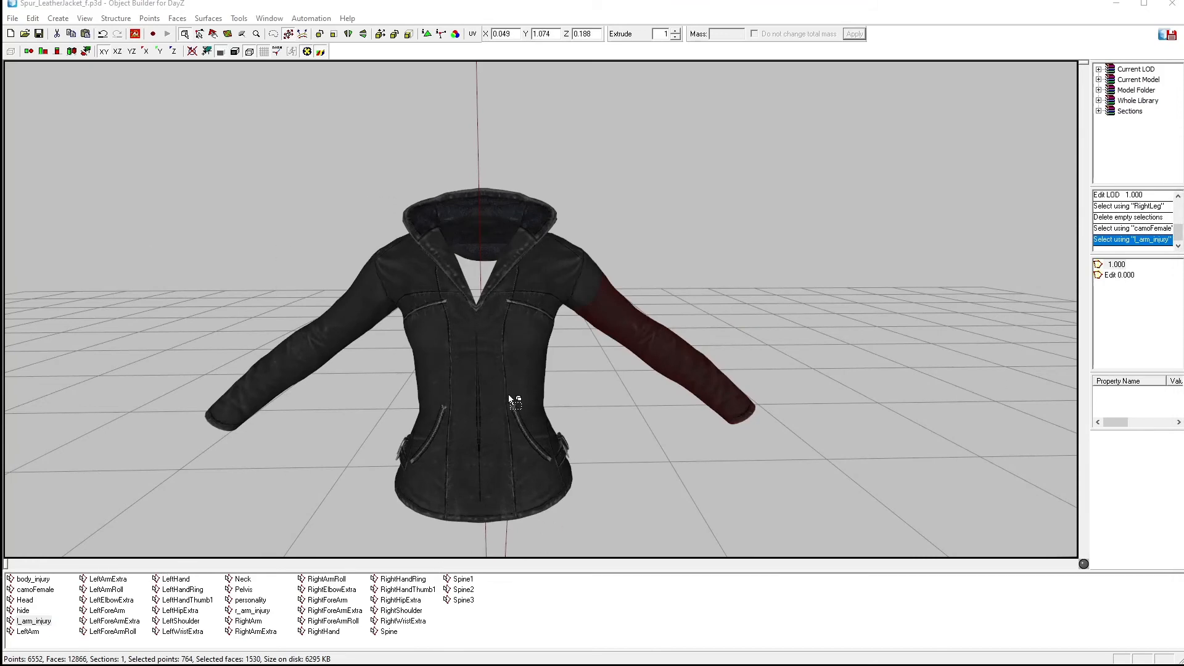
{"action": "left_click", "coordinate": [245, 604]}
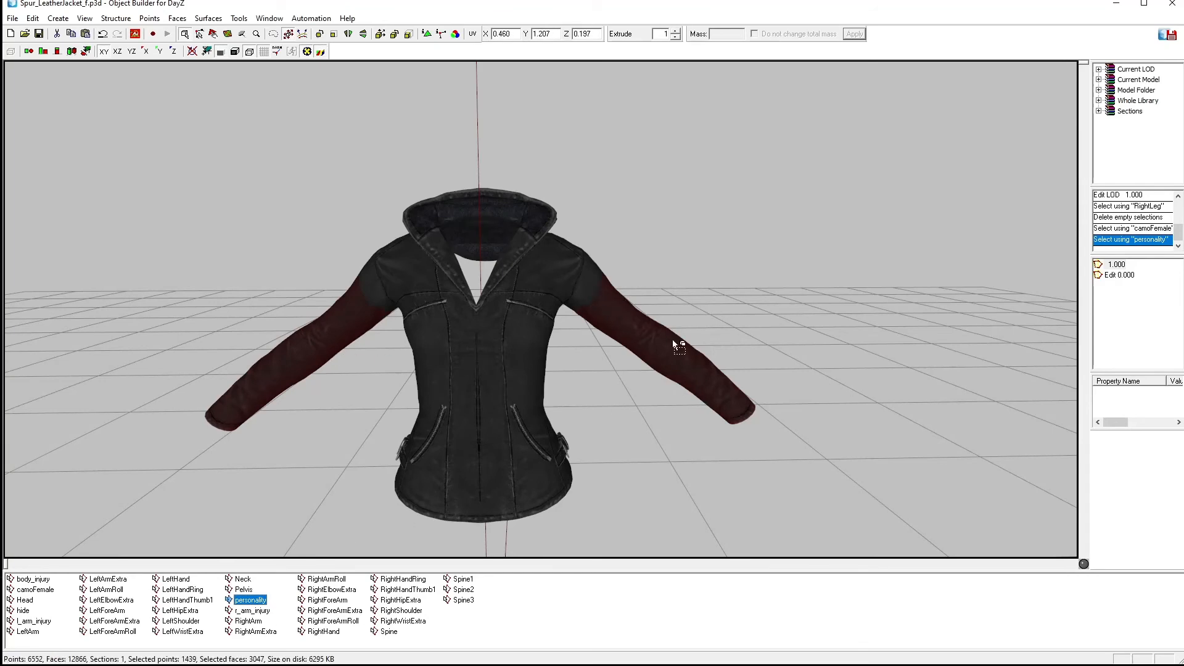
- Switch to the Edit 0.000 LOD and examine which parts of the body its personality selection covers
{"action": "left_click", "coordinate": [1117, 275]}
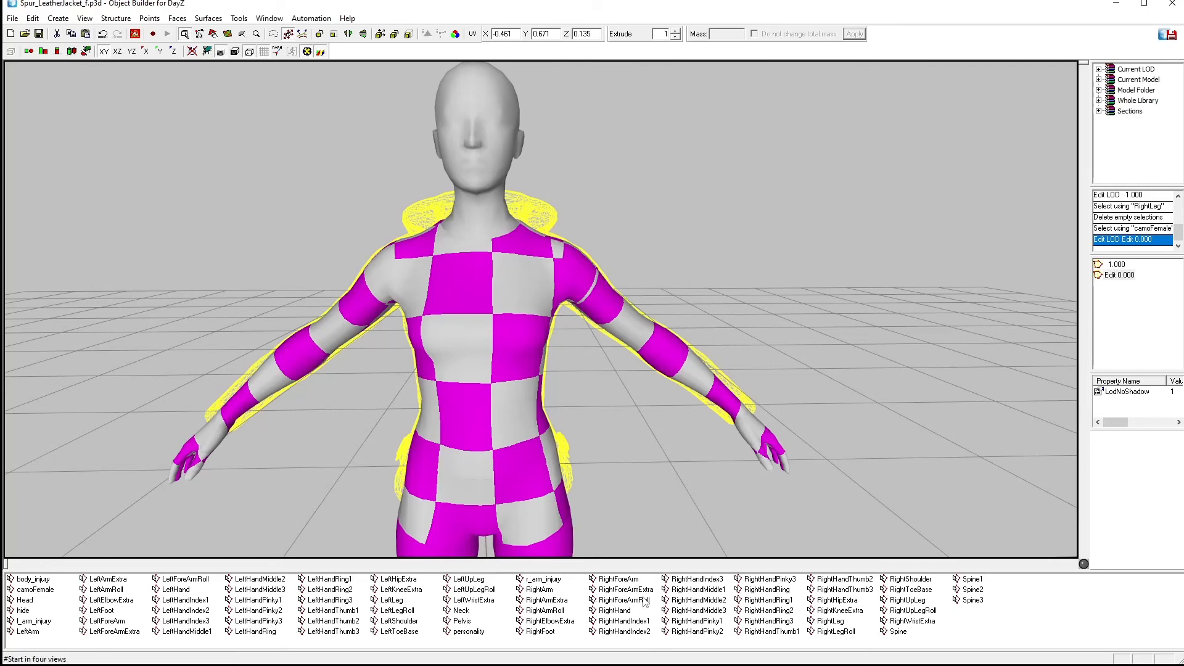
{"action": "left_click", "coordinate": [469, 631]}
{"action": "scroll", "coordinate": [514, 506], "scroll_direction": "down", "scroll_amount": 3}
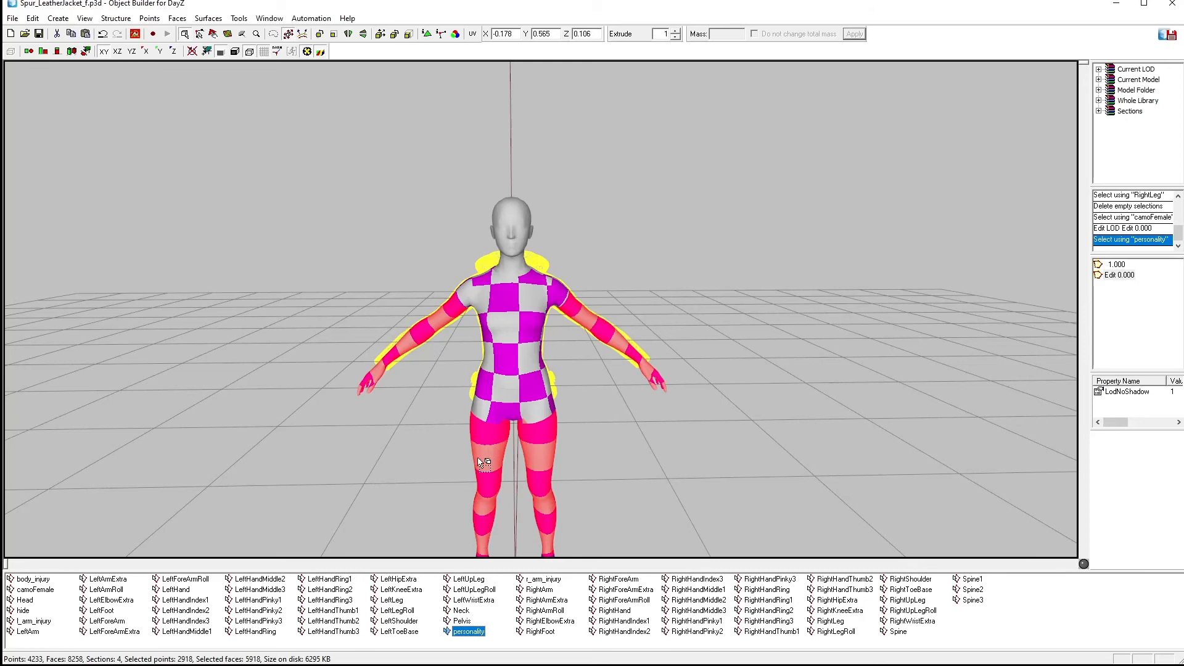
{"action": "scroll", "coordinate": [576, 486], "scroll_direction": "up", "scroll_amount": 2}
{"action": "scroll", "coordinate": [582, 486], "scroll_direction": "down", "scroll_amount": 4}
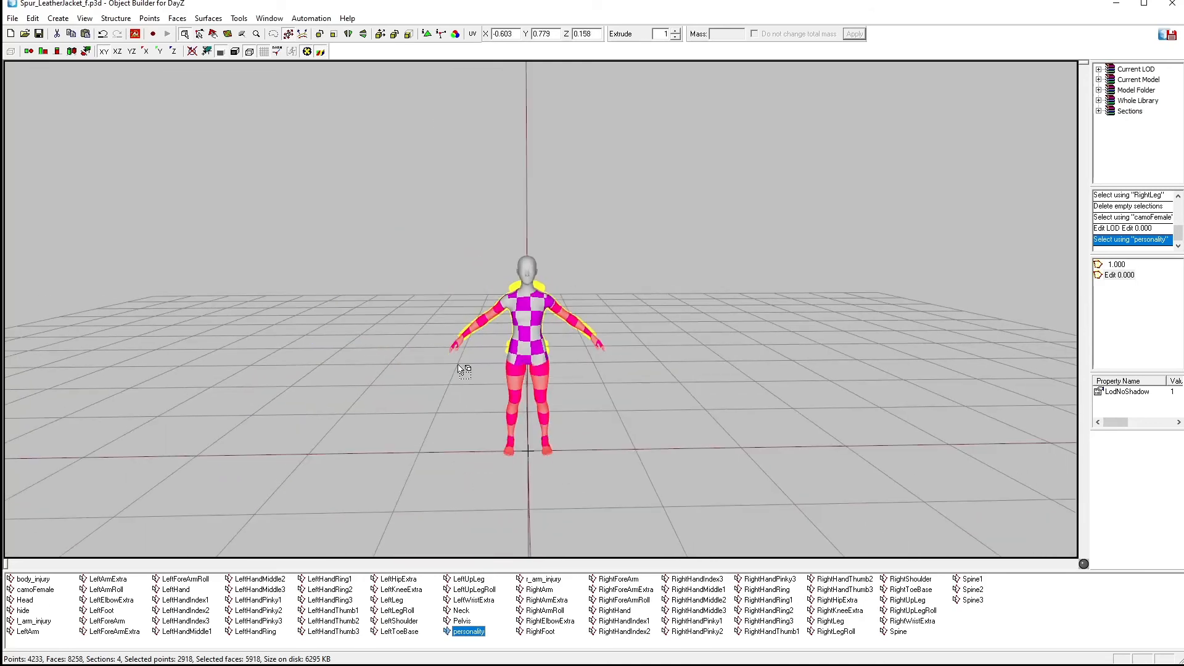
{"action": "scroll", "coordinate": [554, 442], "scroll_direction": "up", "scroll_amount": 1}
{"action": "scroll", "coordinate": [554, 442], "scroll_direction": "up", "scroll_amount": 1}
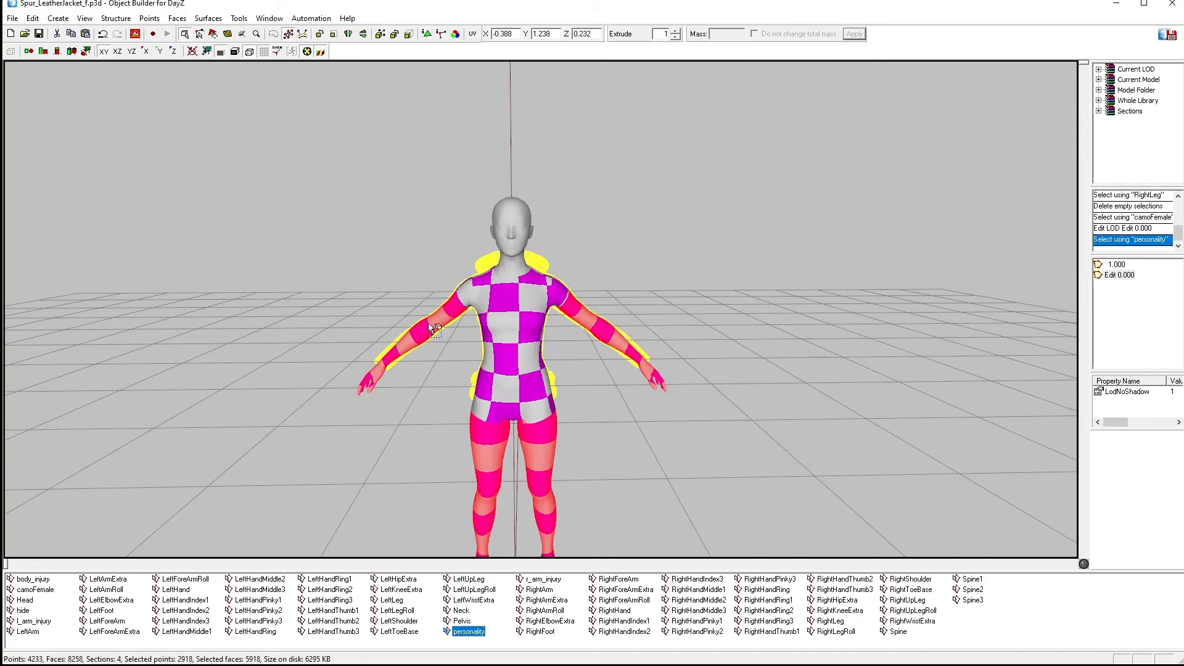
- Switch to the 1.000 LOD and delete its personality, hide and body_injury named selections
{"action": "left_click", "coordinate": [1113, 264]}
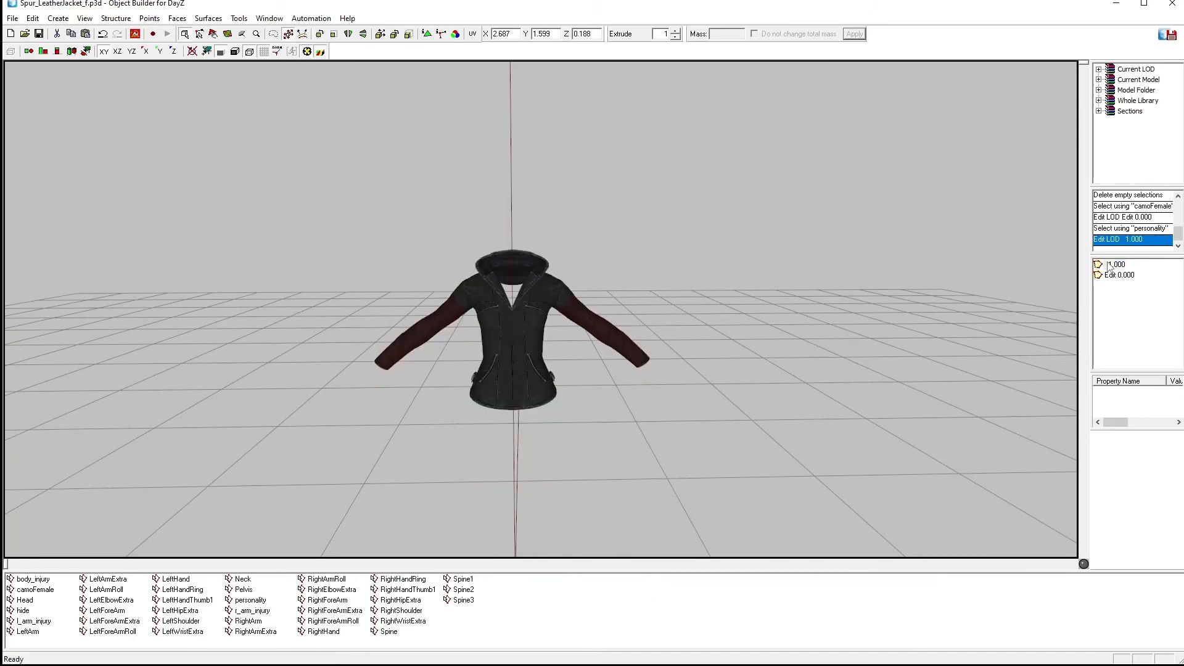
{"action": "scroll", "coordinate": [476, 383], "scroll_direction": "down", "scroll_amount": 3}
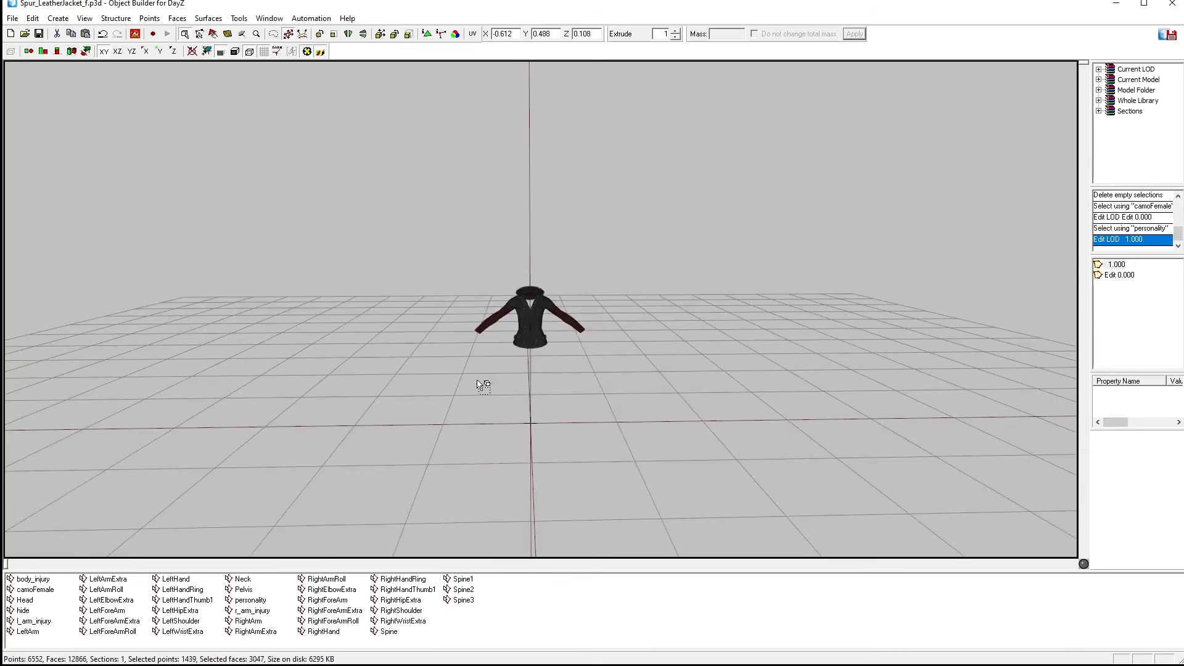
{"action": "scroll", "coordinate": [479, 383], "scroll_direction": "up", "scroll_amount": 6}
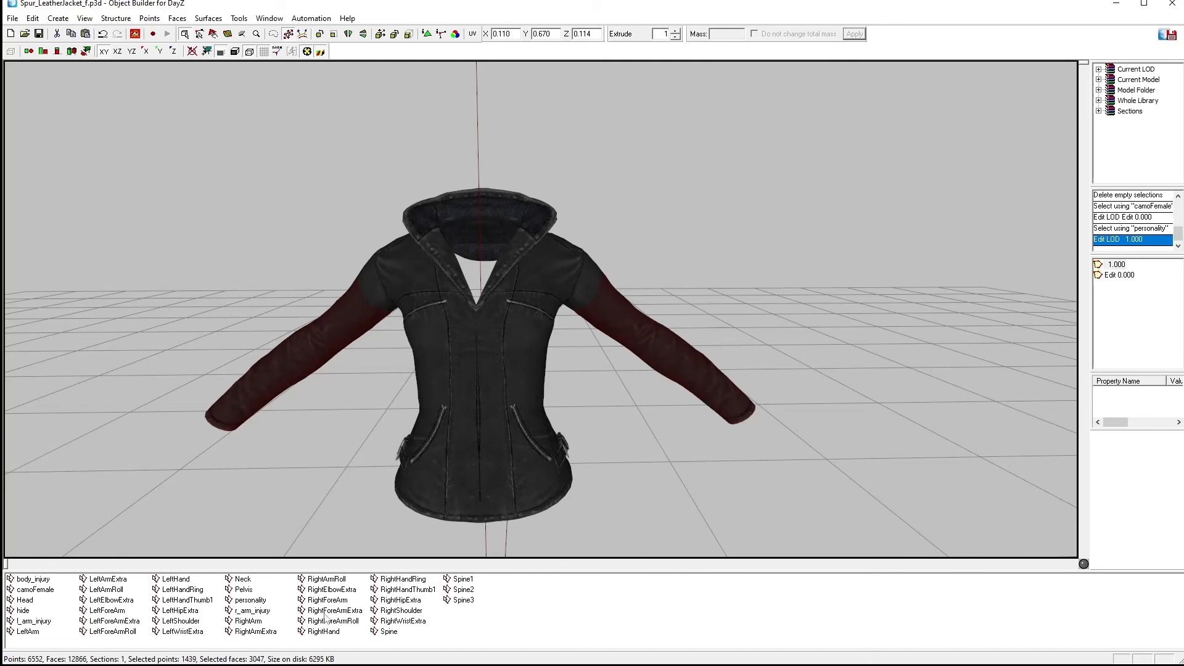
{"action": "right_click", "coordinate": [229, 600]}
{"action": "left_click", "coordinate": [265, 391]}
{"action": "right_click", "coordinate": [21, 611]}
{"action": "left_click", "coordinate": [52, 397]}
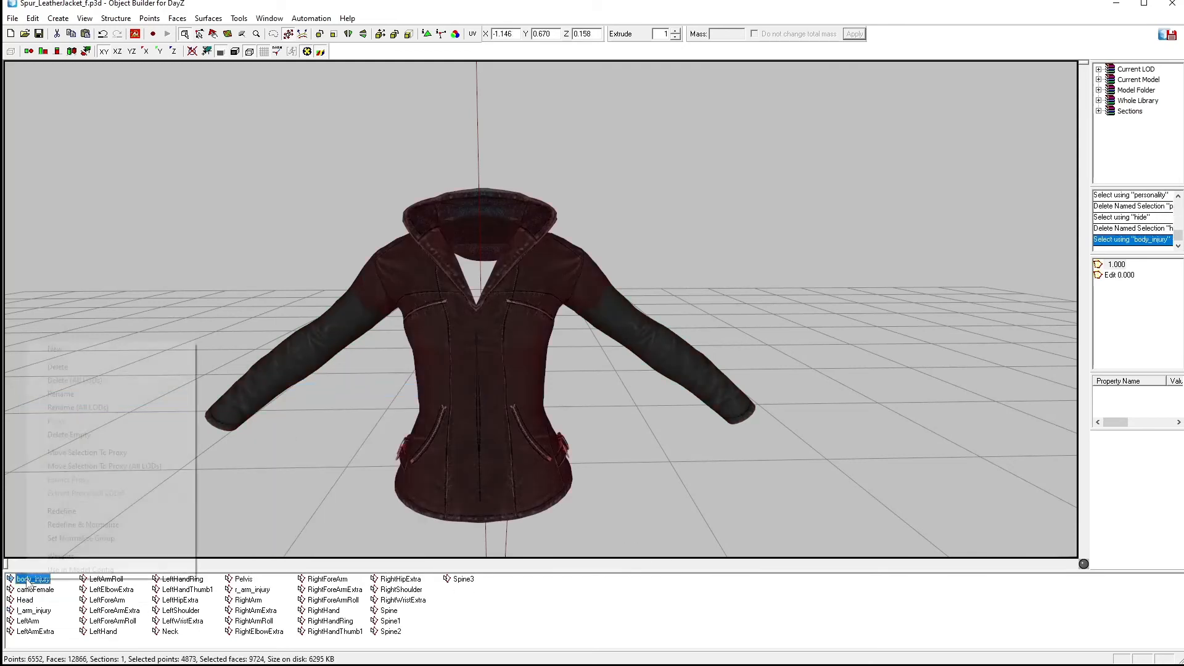
{"action": "right_click", "coordinate": [28, 579]}
{"action": "left_click", "coordinate": [59, 366]}
- Delete the LeftHandRing, LeftHandThumb1, RightHandRing and RightHandThumb1 named selections, and highlight the area covered by Head
{"action": "right_click", "coordinate": [109, 631]}
{"action": "left_click", "coordinate": [154, 421]}
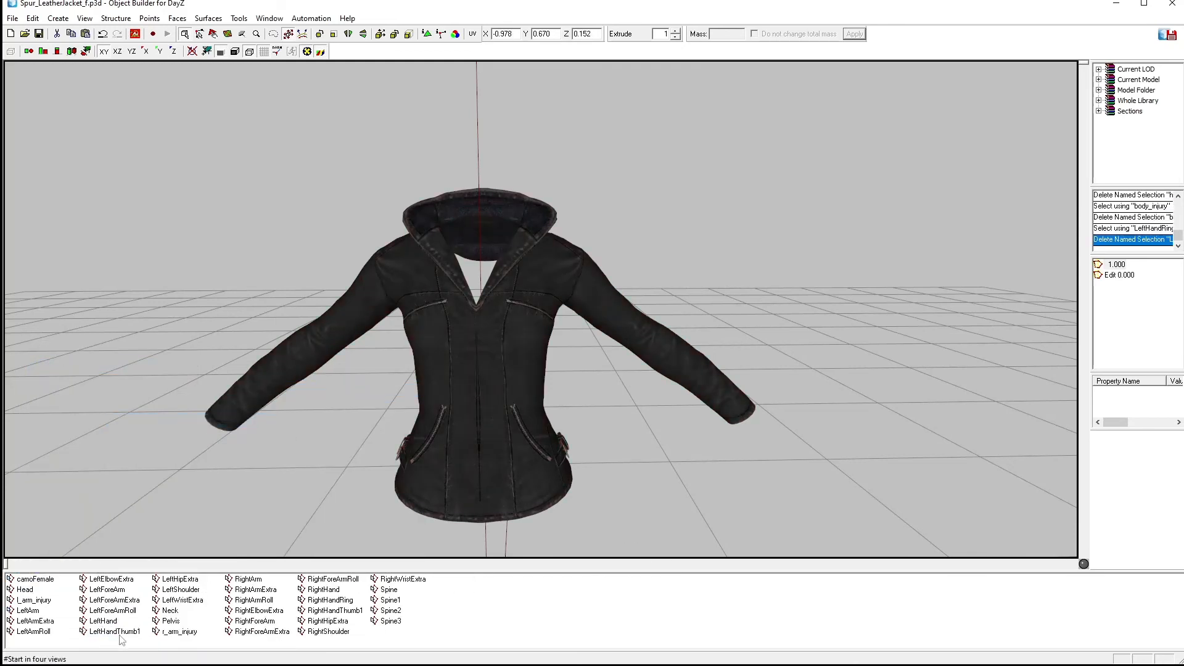
{"action": "right_click", "coordinate": [109, 631]}
{"action": "left_click", "coordinate": [136, 420]}
{"action": "right_click", "coordinate": [327, 590]}
{"action": "left_click", "coordinate": [358, 379]}
{"action": "right_click", "coordinate": [323, 591]}
{"action": "left_click", "coordinate": [356, 379]}
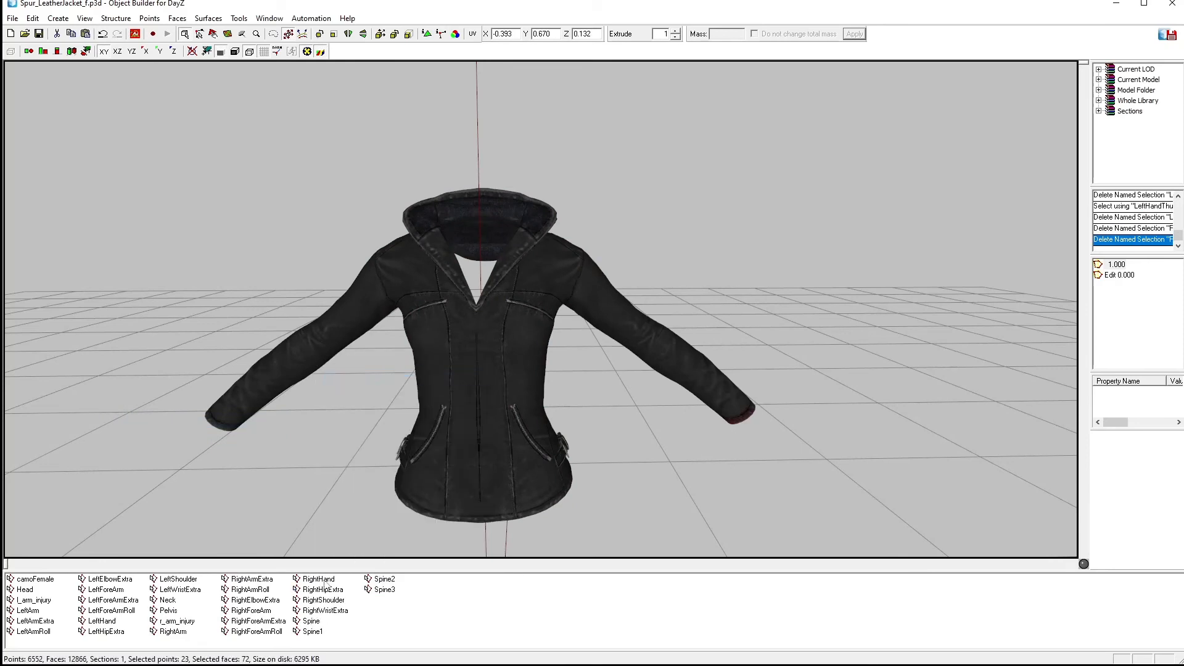
{"action": "double_click", "coordinate": [28, 592]}
{"action": "key", "text": "Return"}
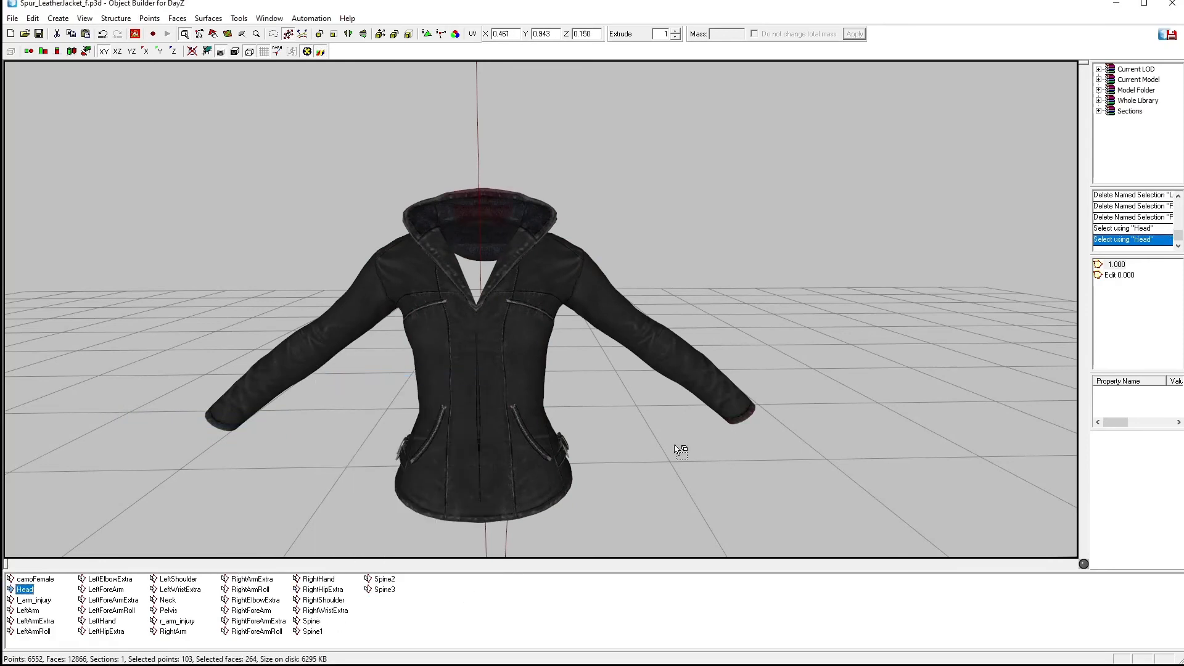
- Switch to EliteNess and examine the properties of the View Geometry, Geometry and ViewPilot LODs in bdu_jacket_f.p3d
{"action": "left_click_drag", "start_coordinate": [1183, 168], "coordinate": [481, 154]}
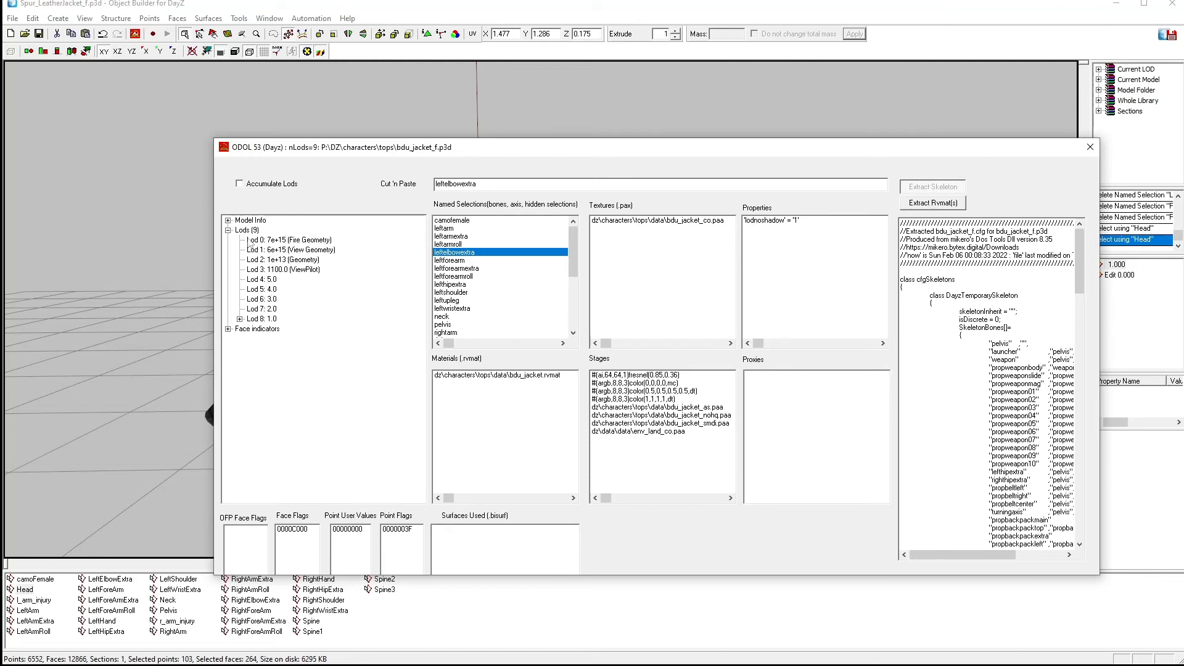
{"action": "left_click", "coordinate": [275, 250]}
{"action": "left_click", "coordinate": [274, 260]}
{"action": "left_click", "coordinate": [272, 270]}
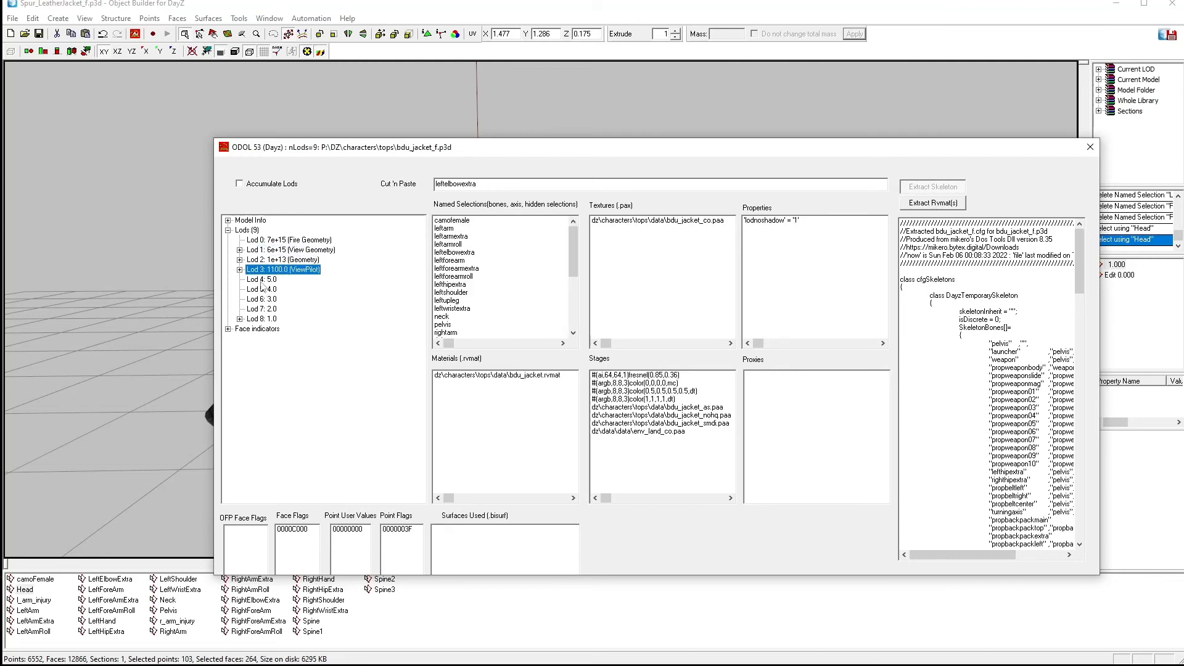
{"action": "left_click", "coordinate": [776, 223]}
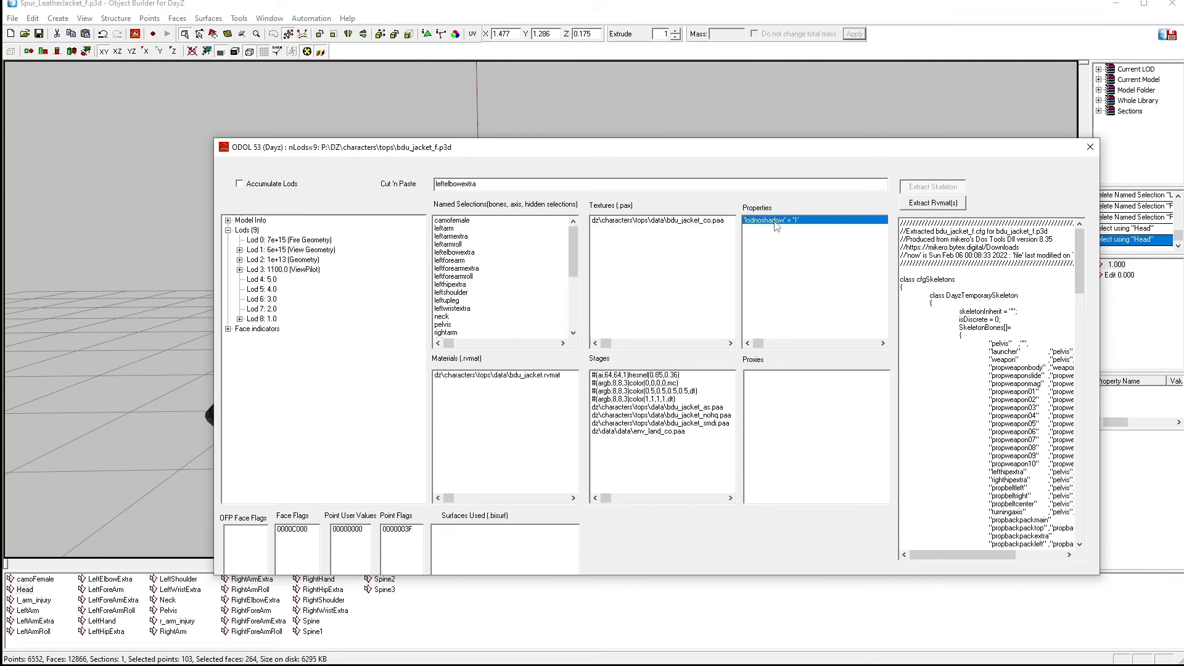
{"action": "left_click", "coordinate": [307, 273]}
{"action": "left_click", "coordinate": [284, 263]}
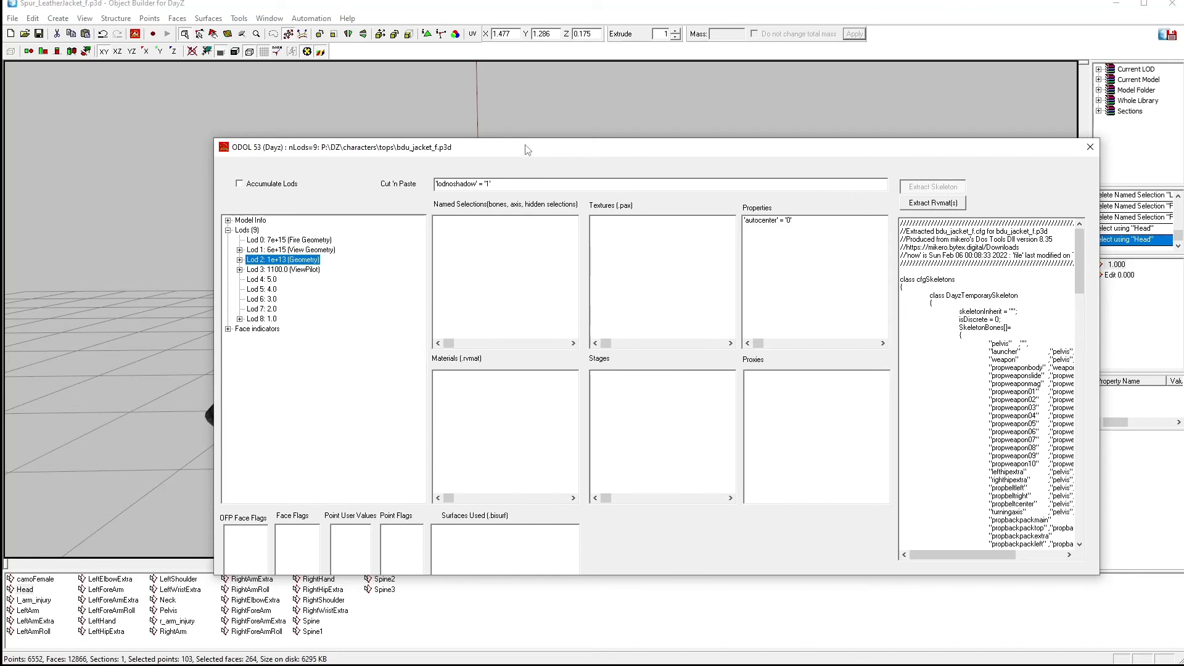
{"action": "left_click_drag", "start_coordinate": [519, 150], "coordinate": [1183, 128]}
- Back in Object Builder, add the property lodnoshadow with value 1 to the 1.000 LOD
{"action": "right_click", "coordinate": [1110, 397]}
{"action": "left_click", "coordinate": [1121, 401]}
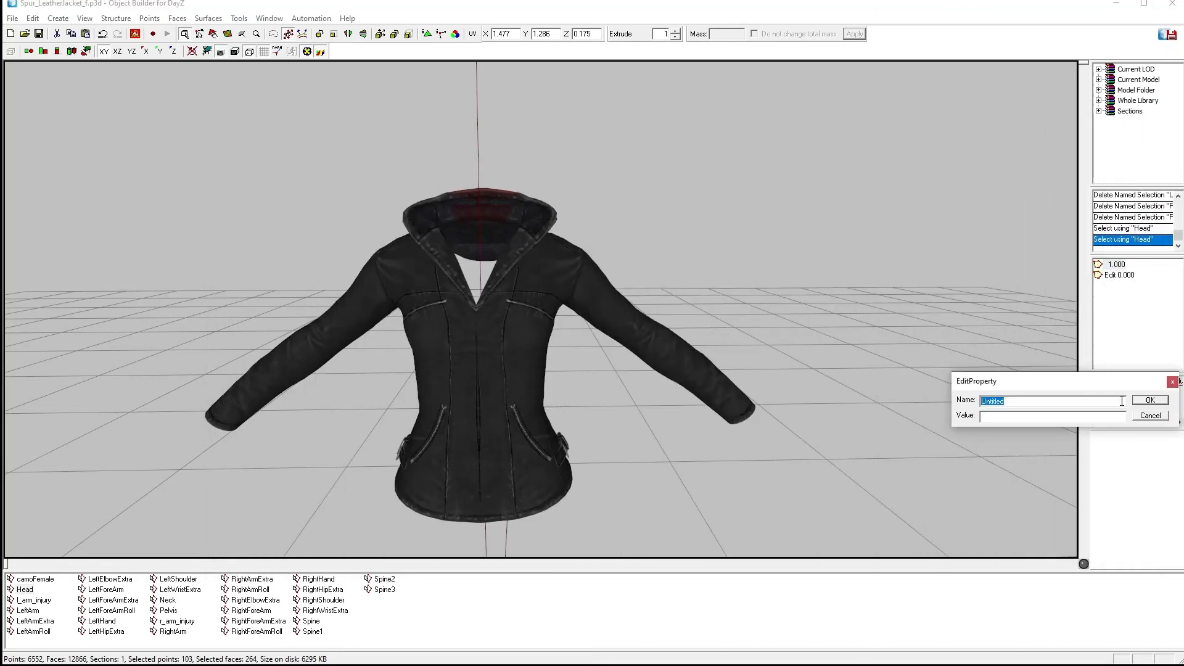
{"action": "key", "text": "Return"}
- Duplicate the 1.000 LOD and change the copy's type to View-Pilot
{"action": "right_click", "coordinate": [1115, 263]}
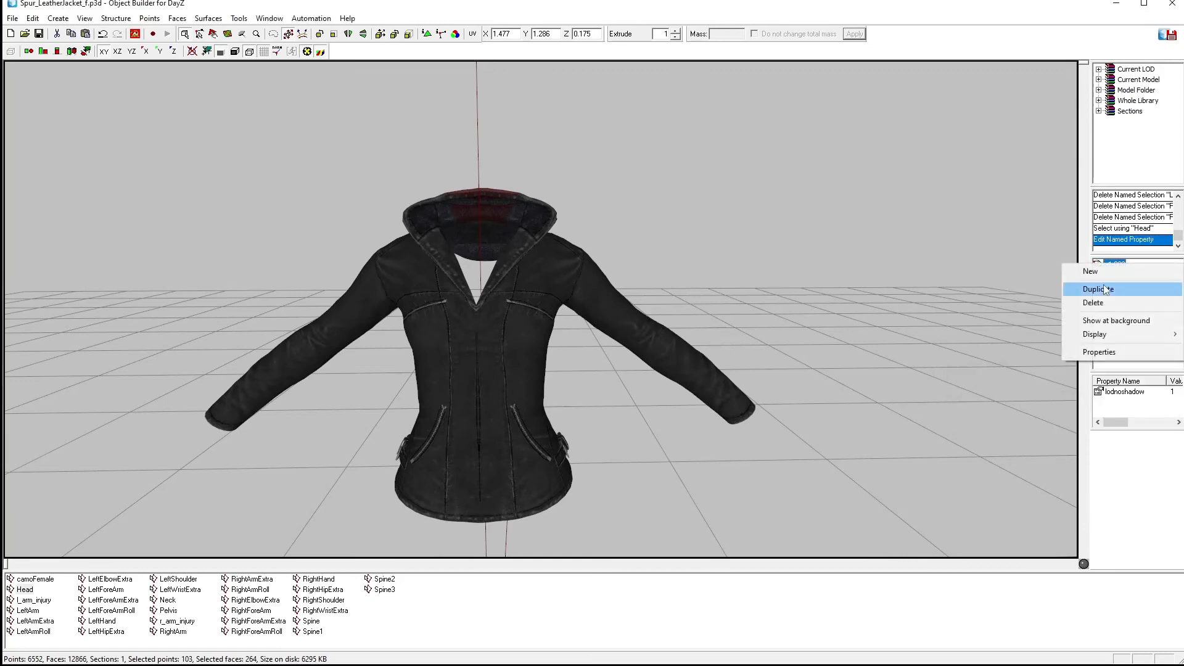
{"action": "left_click", "coordinate": [1108, 289]}
{"action": "right_click", "coordinate": [1115, 275]}
{"action": "left_click", "coordinate": [1104, 363]}
{"action": "left_click", "coordinate": [1070, 454]}
{"action": "left_click", "coordinate": [1150, 490]}
- Add a new empty LOD and set its type to Geometry
{"action": "right_click", "coordinate": [1112, 315]}
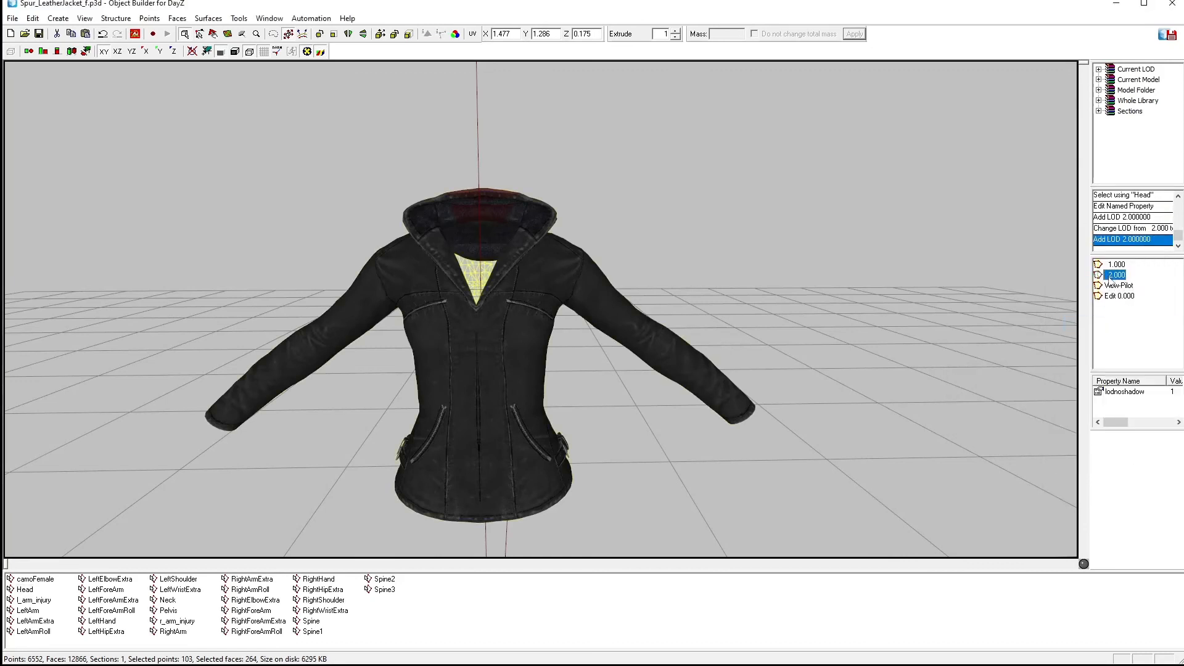
{"action": "right_click", "coordinate": [1116, 275]}
{"action": "left_click", "coordinate": [1104, 362]}
{"action": "left_click", "coordinate": [1056, 283]}
{"action": "left_click", "coordinate": [1147, 489]}
- Add the property autocenter with value 0 to the Geometry LOD
{"action": "right_click", "coordinate": [1108, 400]}
{"action": "left_click", "coordinate": [1120, 406]}
{"action": "type", "text": "autocneter"}
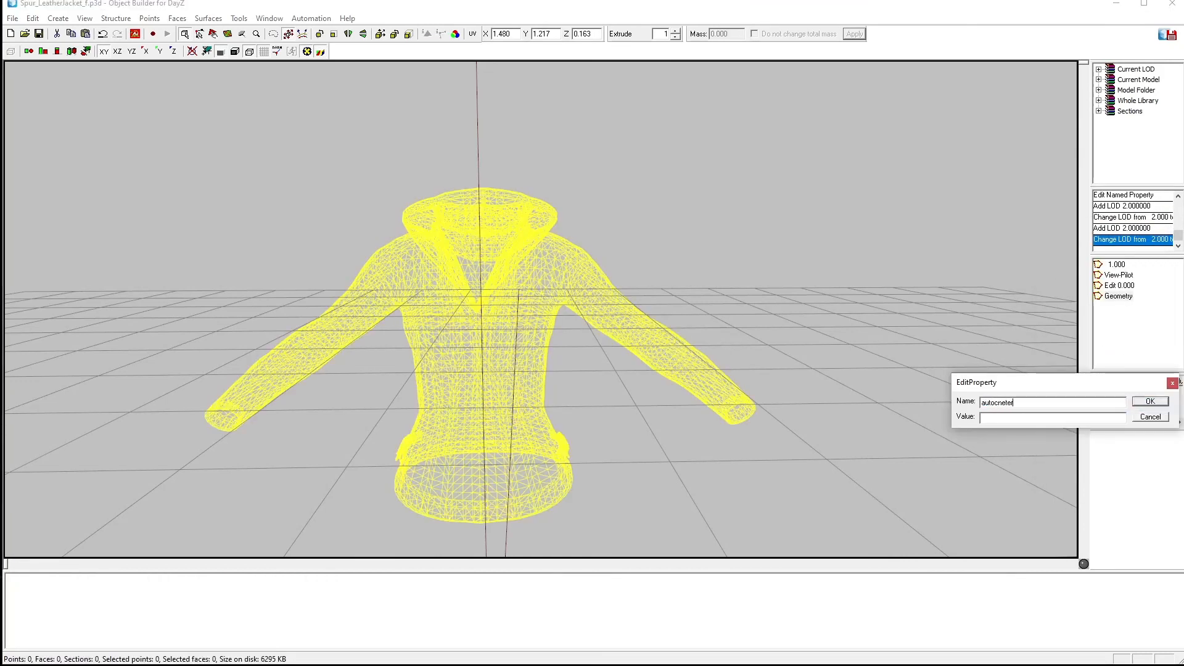
{"action": "type", "text": "0"}
{"action": "key", "text": "Return"}
- Add another empty LOD and set its type to View Geometry
{"action": "right_click", "coordinate": [1103, 307]}
{"action": "left_click", "coordinate": [1109, 314]}
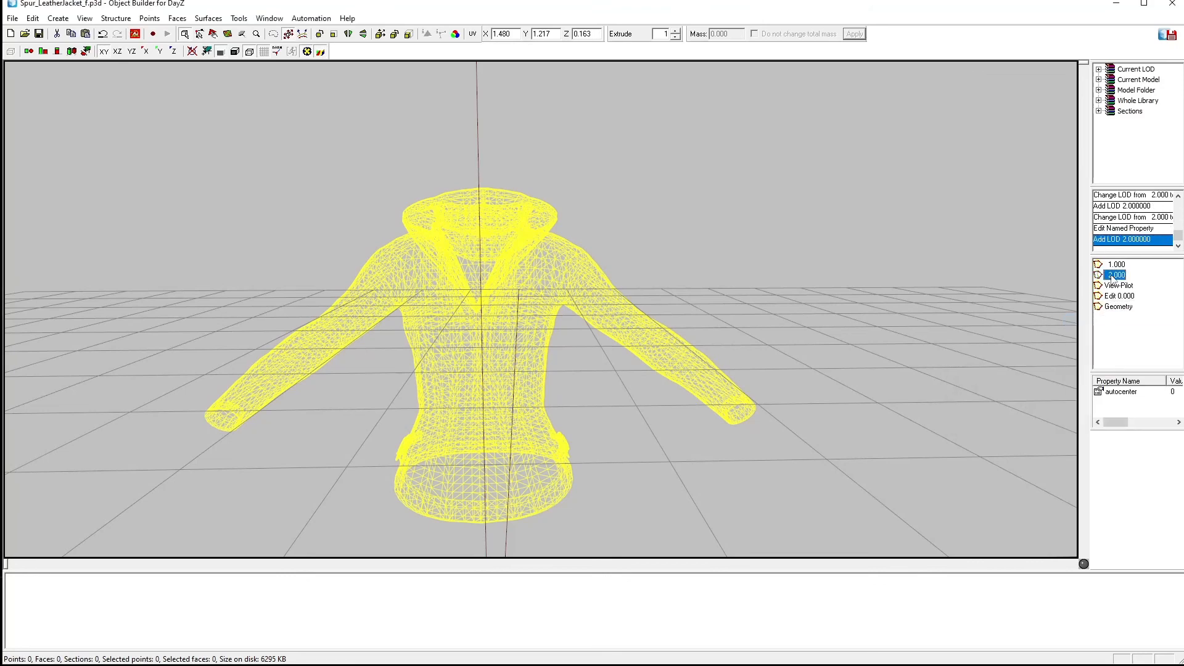
{"action": "right_click", "coordinate": [1115, 275]}
{"action": "left_click", "coordinate": [1104, 363]}
{"action": "scroll", "coordinate": [1059, 385], "scroll_direction": "down", "scroll_amount": 1}
{"action": "left_click", "coordinate": [1060, 375]}
{"action": "left_click", "coordinate": [1146, 491]}
- Create a box primitive with 26 points and 24 faces in the View Geometry LOD
{"action": "key", "text": "KP_5"}
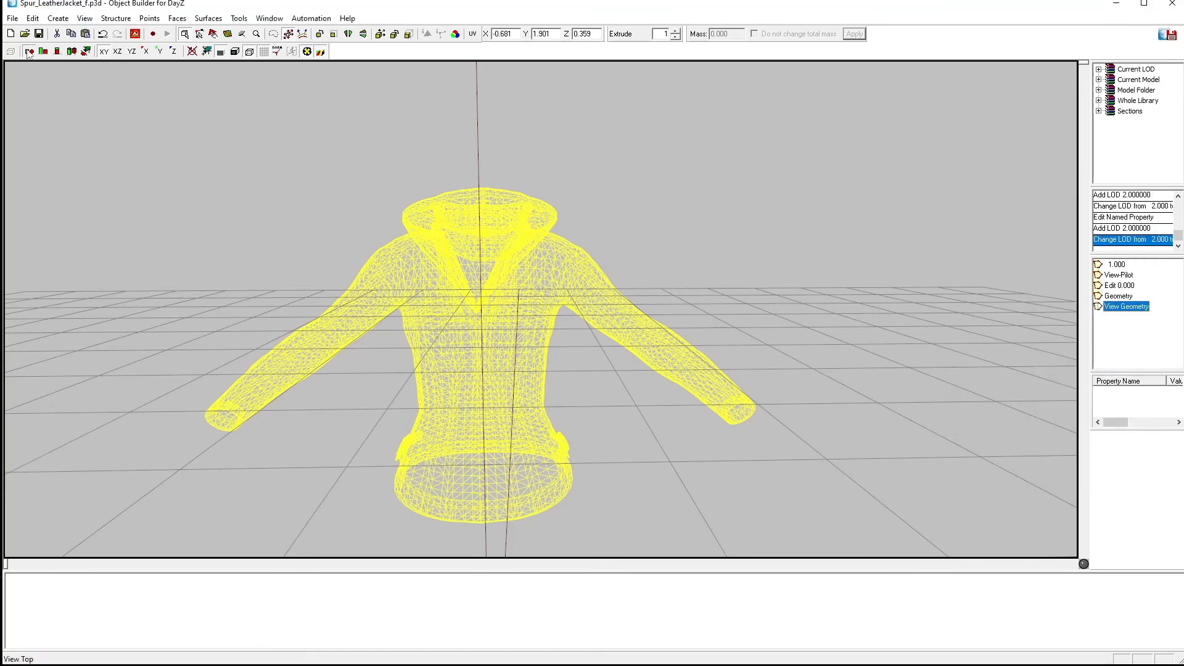
{"action": "left_click", "coordinate": [58, 18]}
{"action": "left_click", "coordinate": [69, 46]}
{"action": "left_click", "coordinate": [565, 414]}
{"action": "scroll", "coordinate": [570, 403], "scroll_direction": "up", "scroll_amount": 5}
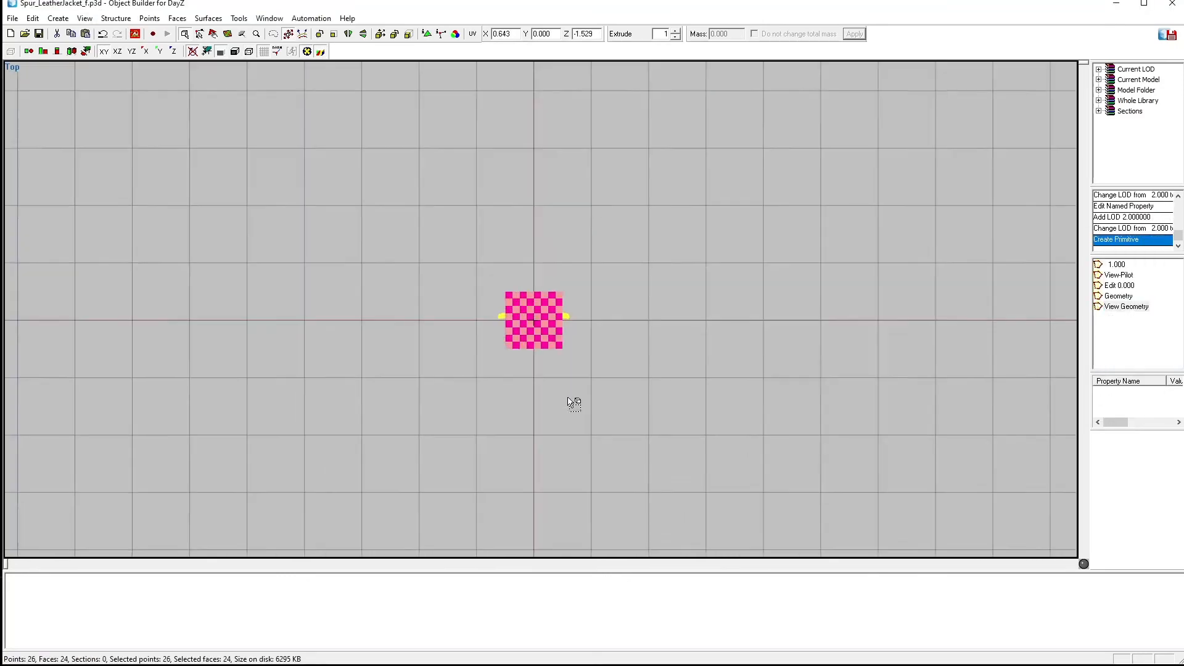
- Scale the box down to roughly the torso's footprint and raise it to the height of the jacket
{"action": "key", "text": "w"}
{"action": "scroll", "coordinate": [471, 404], "scroll_direction": "up", "scroll_amount": 4}
{"action": "right_click_drag", "start_coordinate": [447, 380], "coordinate": [433, 369], "text": "alt"}
{"action": "scroll", "coordinate": [445, 369], "scroll_direction": "up", "scroll_amount": 10}
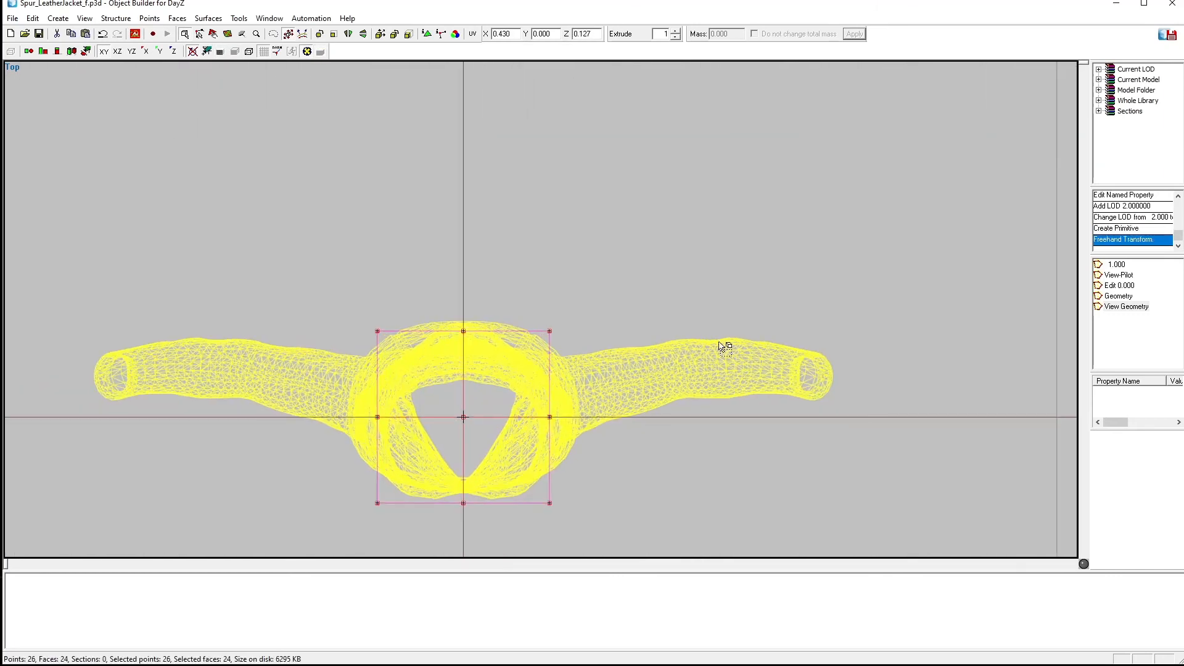
{"action": "right_click_drag", "start_coordinate": [724, 347], "coordinate": [679, 341], "text": "alt"}
{"action": "key", "text": "KP_2"}
{"action": "scroll", "coordinate": [295, 218], "scroll_direction": "down", "scroll_amount": 1}
{"action": "scroll", "coordinate": [295, 218], "scroll_direction": "down", "scroll_amount": 6}
{"action": "right_click_drag", "start_coordinate": [449, 421], "coordinate": [449, 323], "text": "shift"}
{"action": "scroll", "coordinate": [483, 367], "scroll_direction": "up", "scroll_amount": 3}
- Raise the box's middle row of points to the waist and its top row to the shoulders
{"action": "left_click", "coordinate": [199, 36]}
{"action": "left_click_drag", "start_coordinate": [453, 318], "coordinate": [577, 372]}
{"action": "right_click_drag", "start_coordinate": [568, 370], "coordinate": [568, 348], "text": "shift"}
{"action": "left_click_drag", "start_coordinate": [455, 297], "coordinate": [578, 327]}
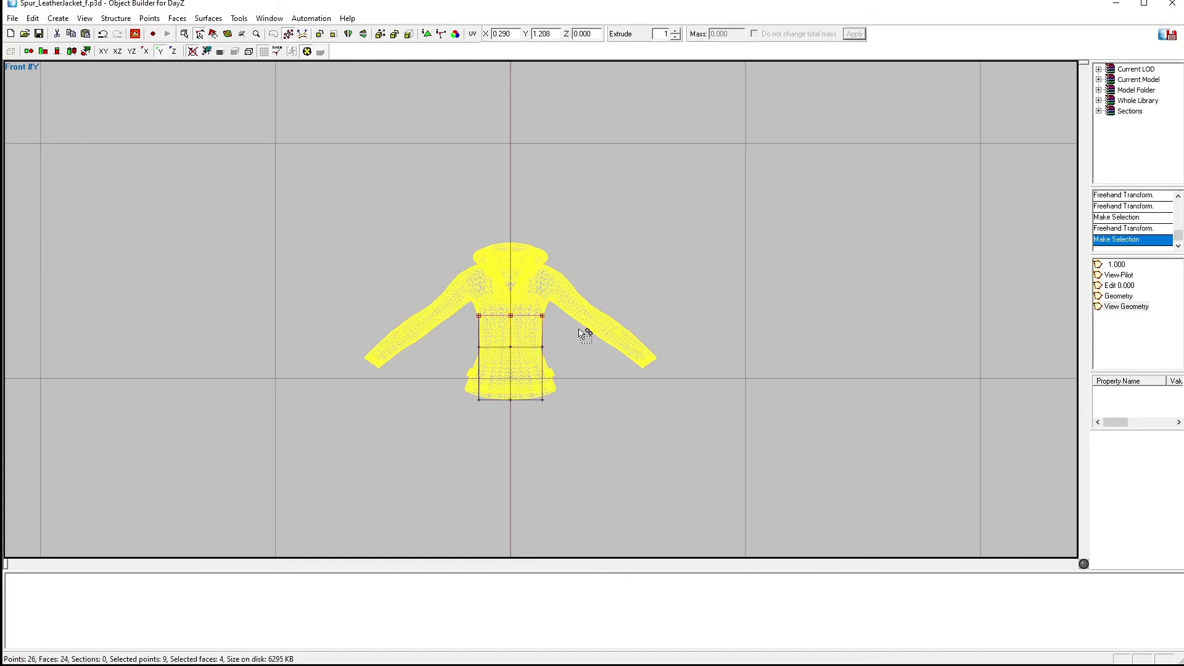
{"action": "right_click_drag", "start_coordinate": [573, 355], "coordinate": [562, 305], "text": "shift"}
- Move the box's two top corners outward along X to match the jacket's shoulder width
{"action": "scroll", "coordinate": [559, 306], "scroll_direction": "up", "scroll_amount": 4}
{"action": "left_click_drag", "start_coordinate": [390, 202], "coordinate": [425, 249]}
{"action": "key", "text": "x"}
{"action": "right_click_drag", "start_coordinate": [436, 268], "coordinate": [418, 268], "text": "shift"}
{"action": "left_click_drag", "start_coordinate": [531, 202], "coordinate": [560, 239]}
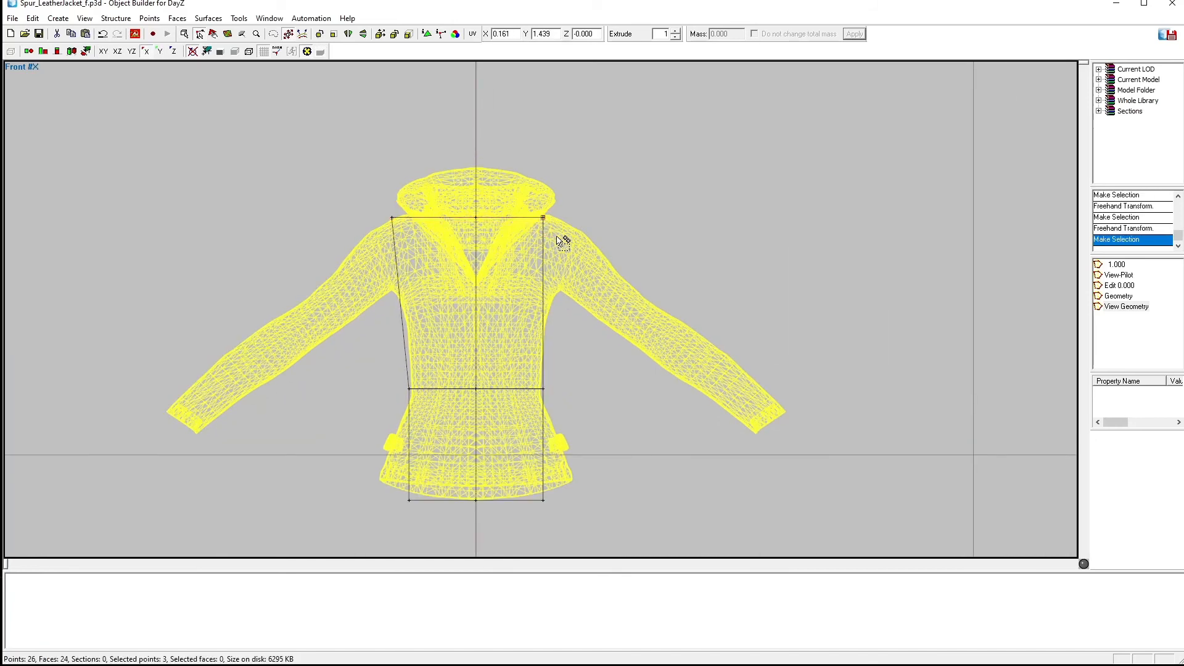
{"action": "right_click_drag", "start_coordinate": [562, 244], "coordinate": [580, 244], "text": "shift"}
- Move the box's two bottom corners outward and slightly up to match the jacket's flared hem
{"action": "left_click_drag", "start_coordinate": [532, 480], "coordinate": [561, 513]}
{"action": "key", "text": "x"}
{"action": "right_click_drag", "start_coordinate": [562, 508], "coordinate": [591, 489], "text": "shift"}
{"action": "left_click_drag", "start_coordinate": [395, 485], "coordinate": [421, 511]}
{"action": "right_click_drag", "start_coordinate": [419, 508], "coordinate": [389, 488], "text": "shift"}
- In side profile, move the box's upper and middle front points to follow the jacket's chest
{"action": "key", "text": "4"}
{"action": "scroll", "coordinate": [170, 128], "scroll_direction": "up", "scroll_amount": 3}
{"action": "left_click_drag", "start_coordinate": [284, 153], "coordinate": [311, 193]}
{"action": "right_click_drag", "start_coordinate": [310, 193], "coordinate": [351, 237], "text": "shift"}
{"action": "scroll", "coordinate": [345, 246], "scroll_direction": "down", "scroll_amount": 1}
{"action": "left_click_drag", "start_coordinate": [315, 407], "coordinate": [339, 427]}
{"action": "right_click_drag", "start_coordinate": [339, 423], "coordinate": [351, 380], "text": "shift"}
{"action": "left_click_drag", "start_coordinate": [315, 404], "coordinate": [339, 425]}
{"action": "right_click_drag", "start_coordinate": [339, 423], "coordinate": [347, 363], "text": "shift"}
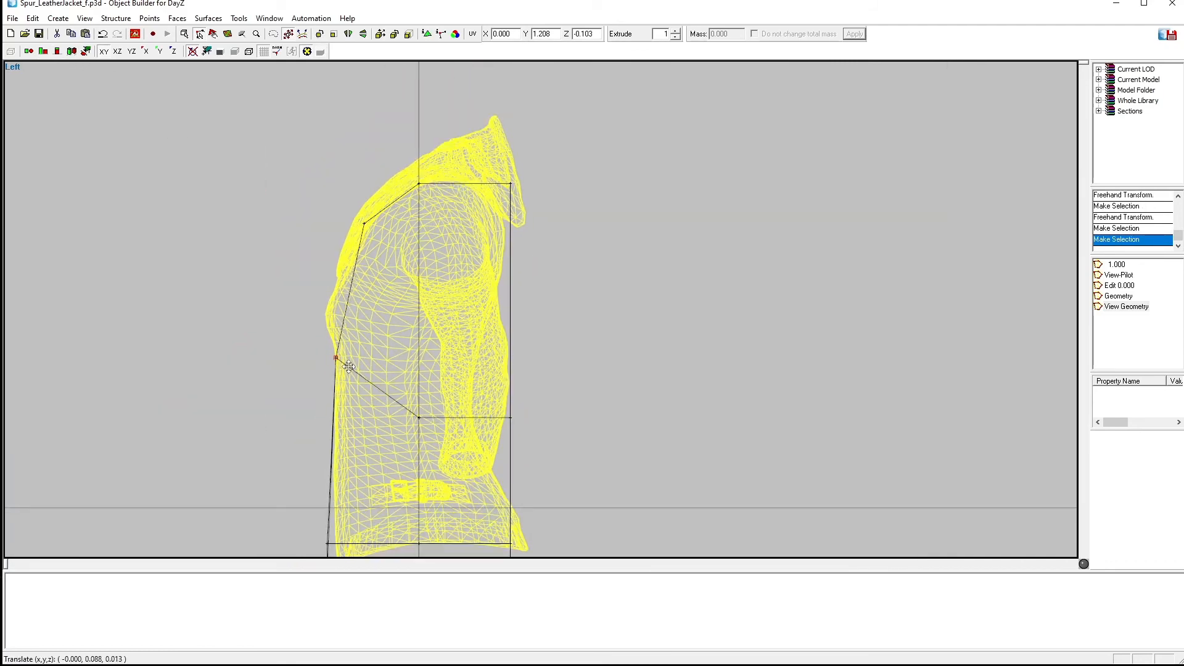
- Lower the box's upper front points and pull its upper back points in to the jacket's side profile
{"action": "left_click_drag", "start_coordinate": [352, 211], "coordinate": [372, 233]}
{"action": "right_click_drag", "start_coordinate": [370, 230], "coordinate": [362, 257], "text": "shift"}
{"action": "left_click_drag", "start_coordinate": [499, 171], "coordinate": [520, 192]}
{"action": "right_click_drag", "start_coordinate": [519, 189], "coordinate": [502, 206], "text": "shift"}
{"action": "scroll", "coordinate": [507, 290], "scroll_direction": "down", "scroll_amount": 2}
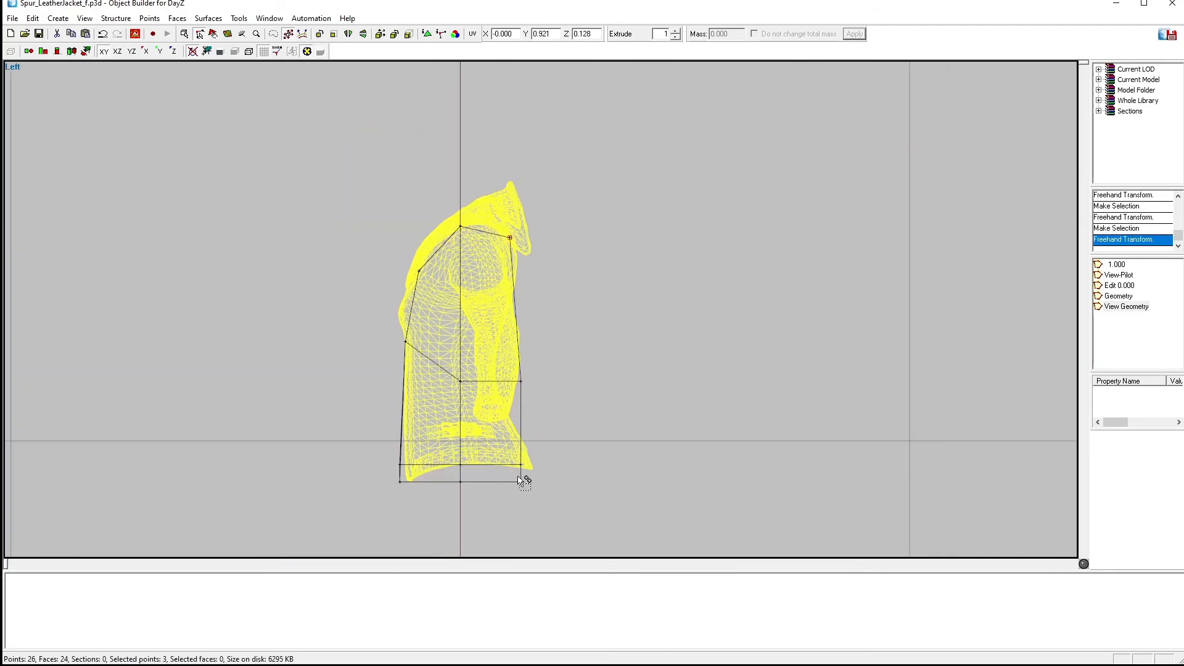
{"action": "key", "text": "p"}
{"action": "middle_click_drag", "start_coordinate": [623, 432], "coordinate": [734, 456]}
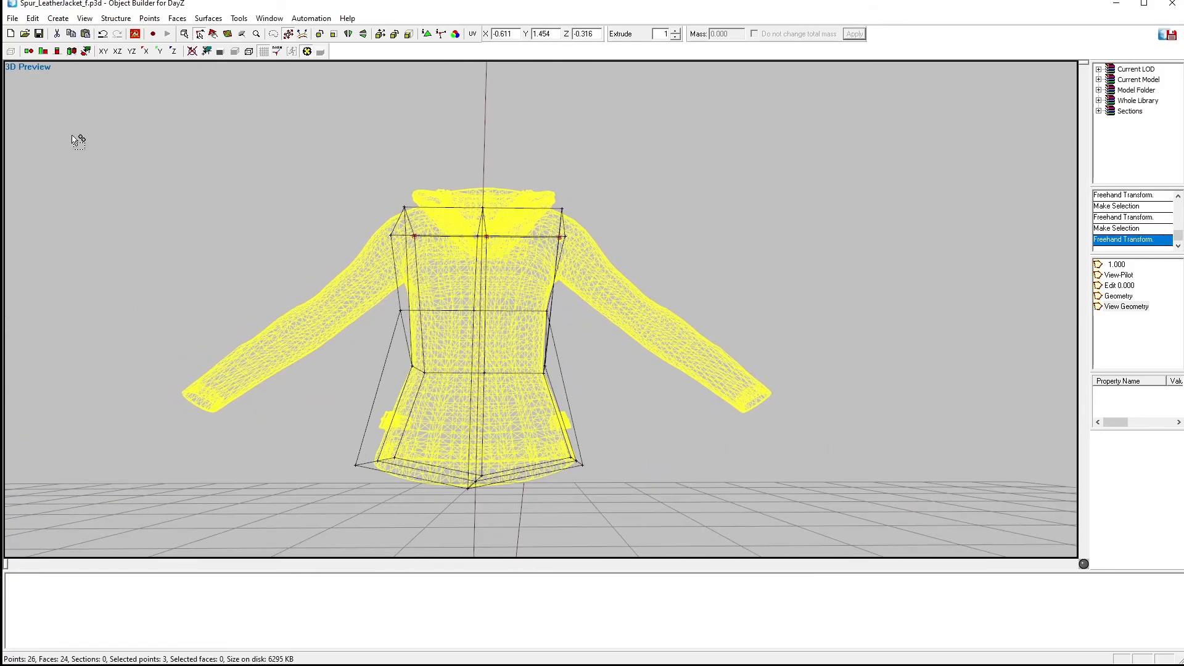
- Move the lowest front and back points of the box to the jacket's hem in side profile
{"action": "key", "text": "5"}
{"action": "key", "text": "4"}
{"action": "left_click_drag", "start_coordinate": [392, 476], "coordinate": [403, 486]}
{"action": "right_click_drag", "start_coordinate": [401, 484], "coordinate": [411, 485], "text": "shift"}
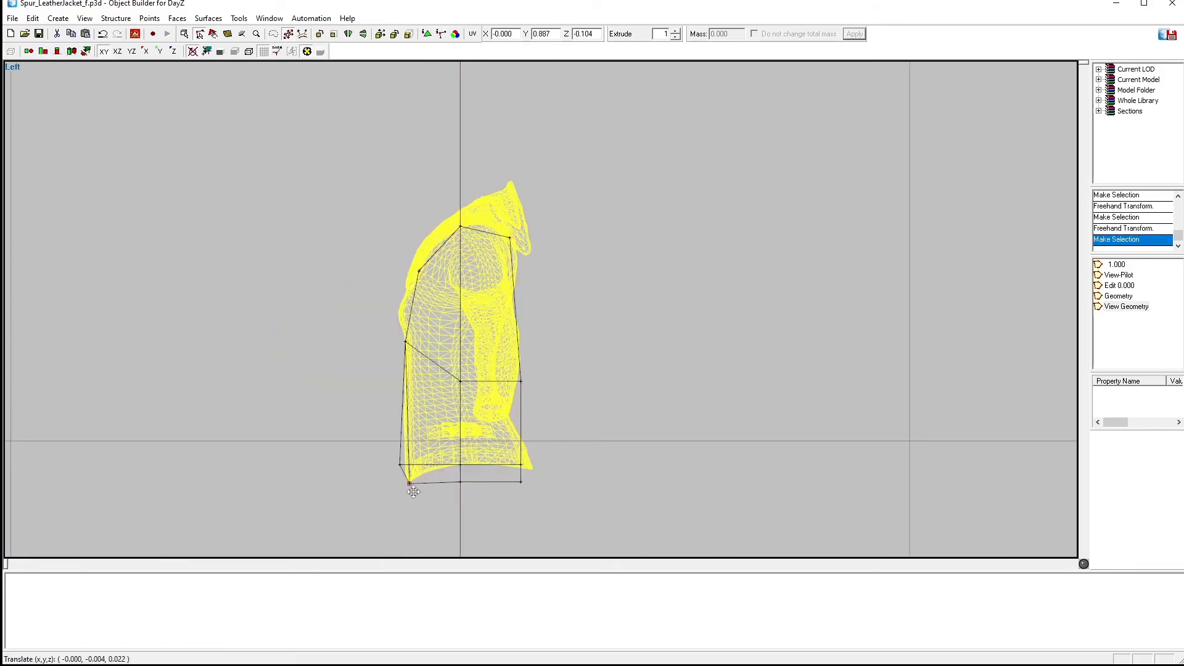
{"action": "left_click_drag", "start_coordinate": [512, 478], "coordinate": [525, 487]}
{"action": "right_click_drag", "start_coordinate": [524, 485], "coordinate": [537, 477], "text": "shift"}
- Limit movement to the XZ plane and pull the hem, waist and shoulder back corners on one side inward
{"action": "key", "text": "p"}
{"action": "left_click_drag", "start_coordinate": [433, 493], "coordinate": [456, 519]}
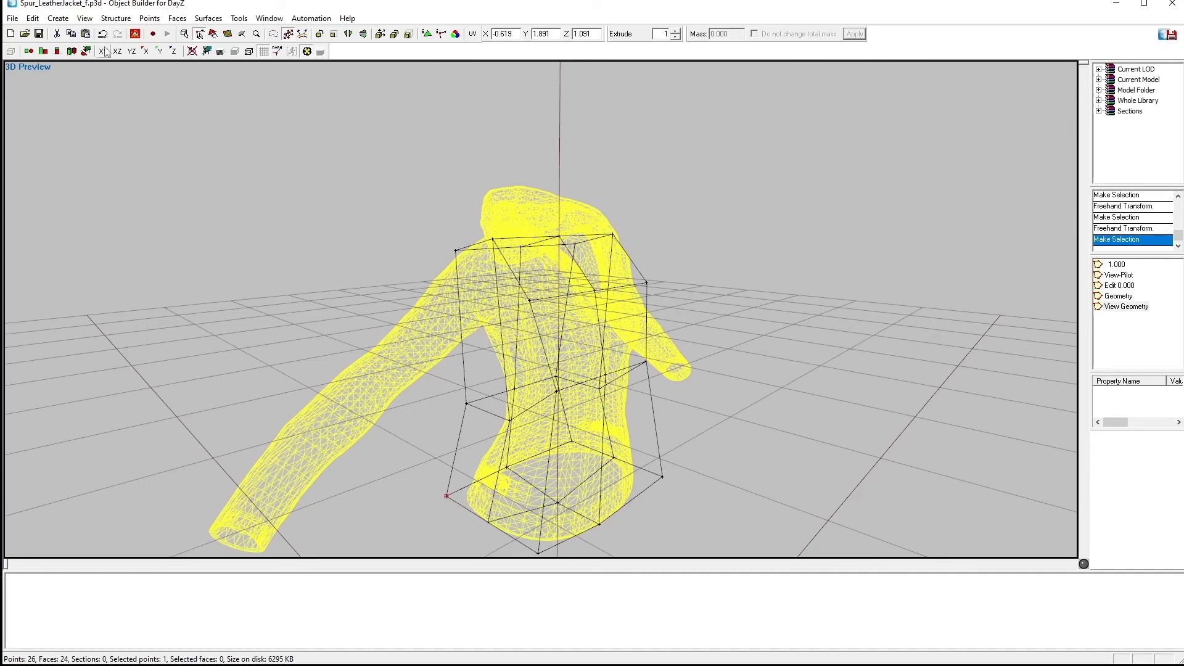
{"action": "left_click", "coordinate": [117, 52]}
{"action": "right_click_drag", "start_coordinate": [424, 531], "coordinate": [440, 525], "text": "shift"}
{"action": "left_click_drag", "start_coordinate": [452, 390], "coordinate": [475, 420]}
{"action": "right_click_drag", "start_coordinate": [476, 421], "coordinate": [490, 417], "text": "shift"}
{"action": "left_click_drag", "start_coordinate": [443, 238], "coordinate": [464, 260]}
{"action": "right_click_drag", "start_coordinate": [464, 260], "coordinate": [473, 259], "text": "shift"}
- Pull the hem, waist and shoulder front corners on the same side inward to the jacket's outline
{"action": "middle_click_drag", "start_coordinate": [641, 393], "coordinate": [478, 466]}
{"action": "left_click_drag", "start_coordinate": [342, 473], "coordinate": [365, 498]}
{"action": "right_click_drag", "start_coordinate": [365, 497], "coordinate": [391, 497], "text": "shift"}
{"action": "left_click_drag", "start_coordinate": [365, 346], "coordinate": [381, 368]}
{"action": "right_click_drag", "start_coordinate": [381, 368], "coordinate": [398, 368], "text": "shift"}
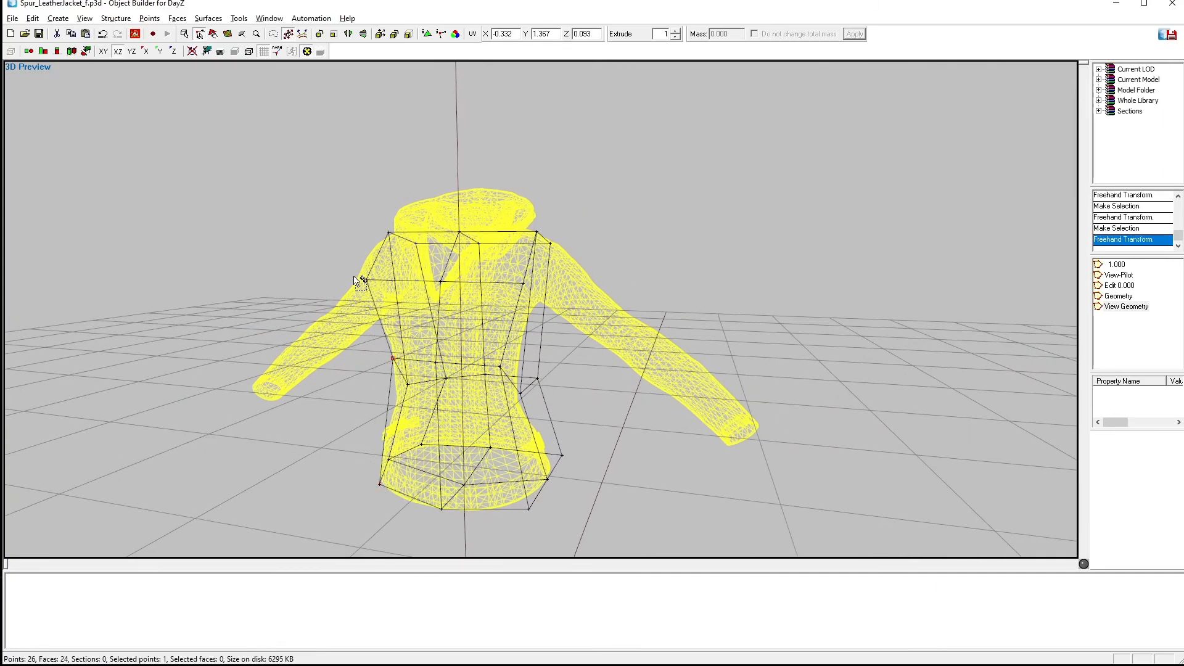
{"action": "left_click_drag", "start_coordinate": [355, 271], "coordinate": [375, 290]}
{"action": "right_click_drag", "start_coordinate": [375, 289], "coordinate": [390, 290], "text": "shift"}
- Move the box's bottom corner points closer to the jacket's hem outline
{"action": "middle_click_drag", "start_coordinate": [431, 333], "coordinate": [355, 367]}
{"action": "left_click_drag", "start_coordinate": [371, 428], "coordinate": [395, 453]}
{"action": "right_click_drag", "start_coordinate": [395, 453], "coordinate": [402, 450], "text": "shift"}
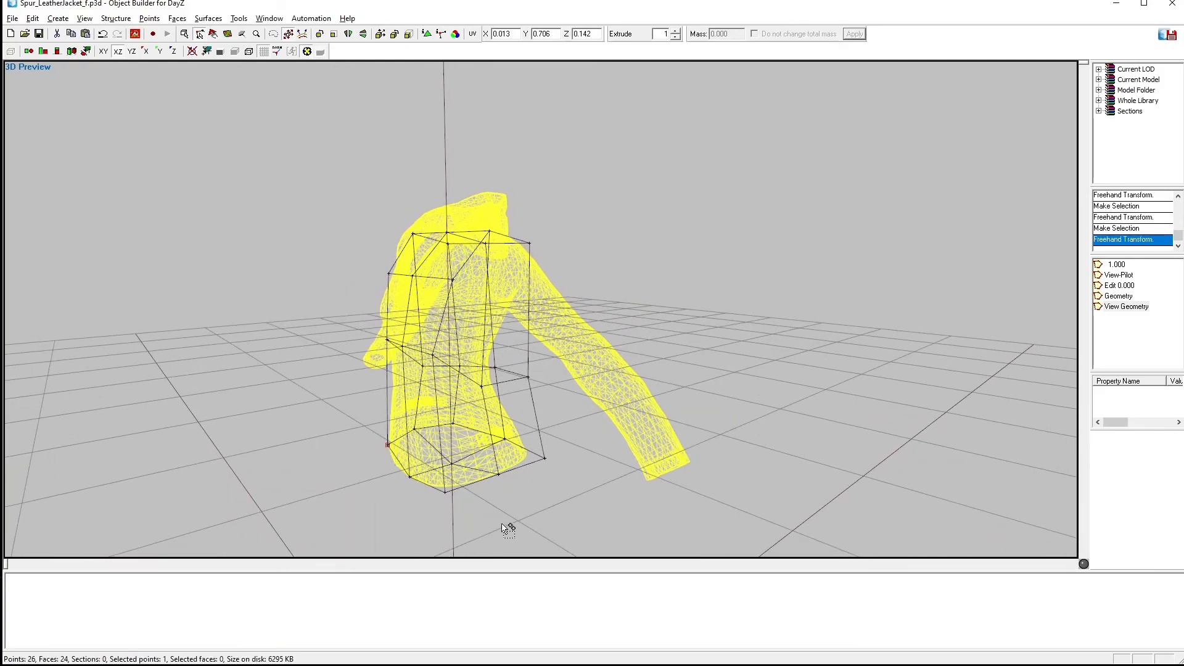
{"action": "middle_click_drag", "start_coordinate": [508, 526], "coordinate": [426, 503]}
{"action": "left_click_drag", "start_coordinate": [407, 462], "coordinate": [426, 488]}
{"action": "right_click_drag", "start_coordinate": [426, 488], "coordinate": [442, 474], "text": "shift"}
{"action": "middle_click_drag", "start_coordinate": [445, 471], "coordinate": [510, 528]}
{"action": "right_click_drag", "start_coordinate": [510, 528], "coordinate": [524, 520], "text": "shift"}
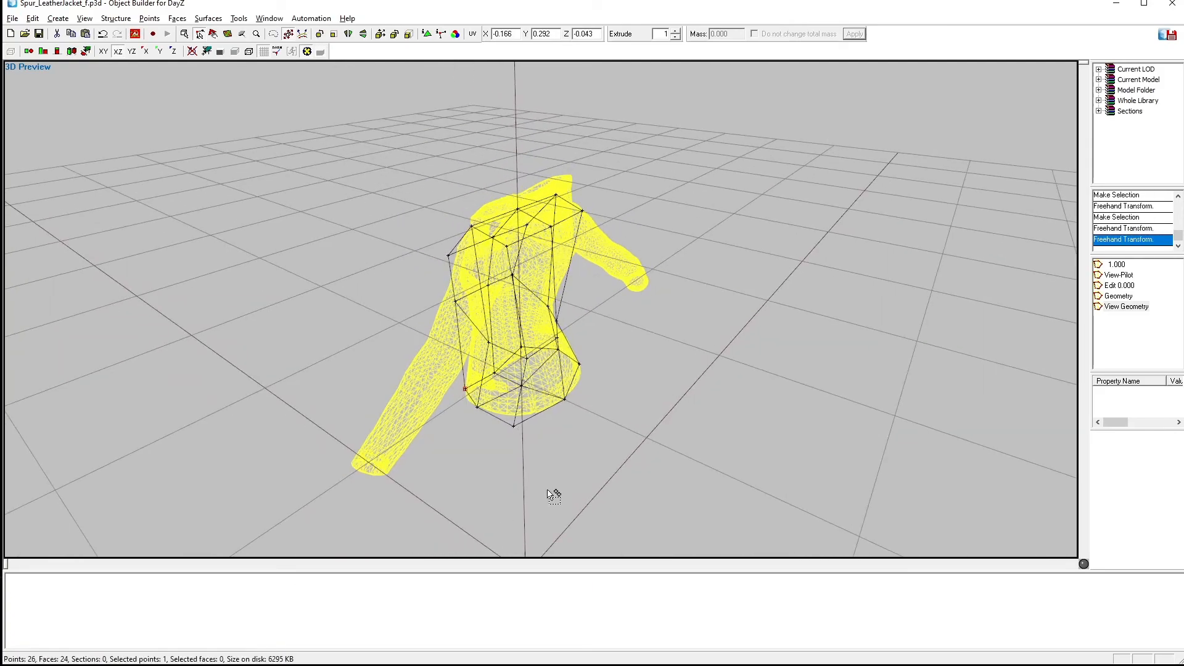
- Pull the remaining hem and waist points of the box inward to hug the jacket's body
{"action": "middle_click_drag", "start_coordinate": [555, 494], "coordinate": [595, 374]}
{"action": "left_click_drag", "start_coordinate": [515, 393], "coordinate": [539, 420]}
{"action": "right_click_drag", "start_coordinate": [539, 419], "coordinate": [554, 418], "text": "shift"}
{"action": "middle_click_drag", "start_coordinate": [595, 479], "coordinate": [624, 446]}
{"action": "left_click_drag", "start_coordinate": [548, 401], "coordinate": [573, 427]}
{"action": "right_click_drag", "start_coordinate": [573, 427], "coordinate": [560, 423], "text": "shift"}
{"action": "middle_click_drag", "start_coordinate": [565, 457], "coordinate": [647, 475]}
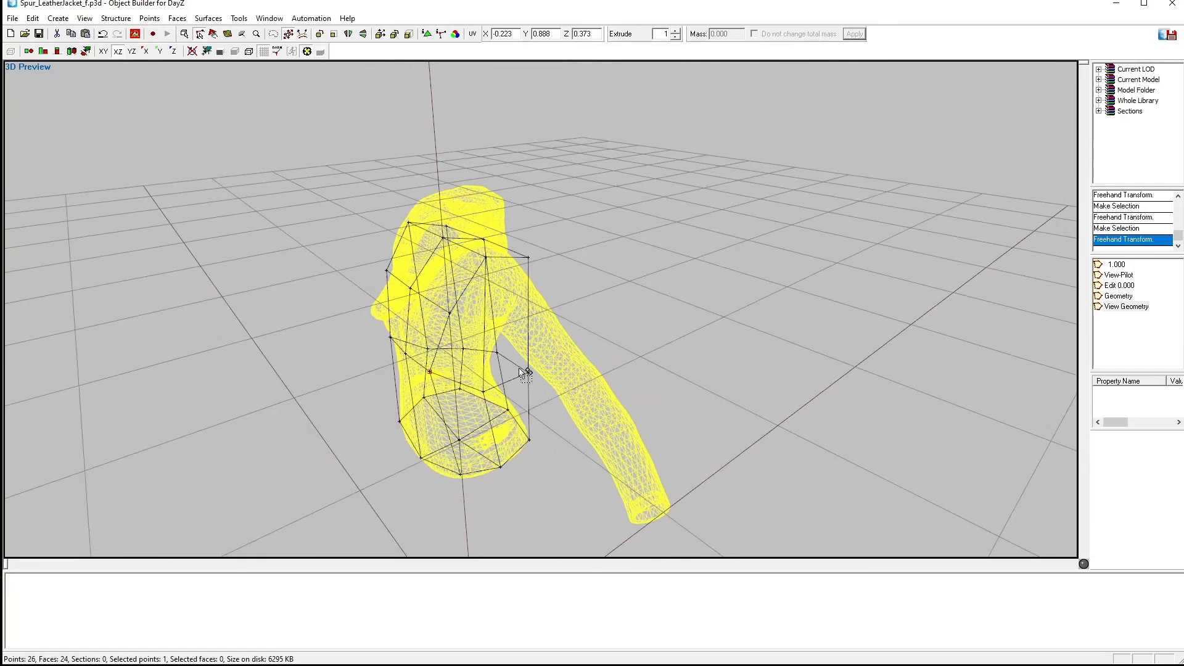
{"action": "left_click_drag", "start_coordinate": [517, 361], "coordinate": [546, 384]}
{"action": "right_click_drag", "start_coordinate": [547, 383], "coordinate": [519, 390], "text": "shift"}
{"action": "middle_click_drag", "start_coordinate": [586, 404], "coordinate": [398, 441]}
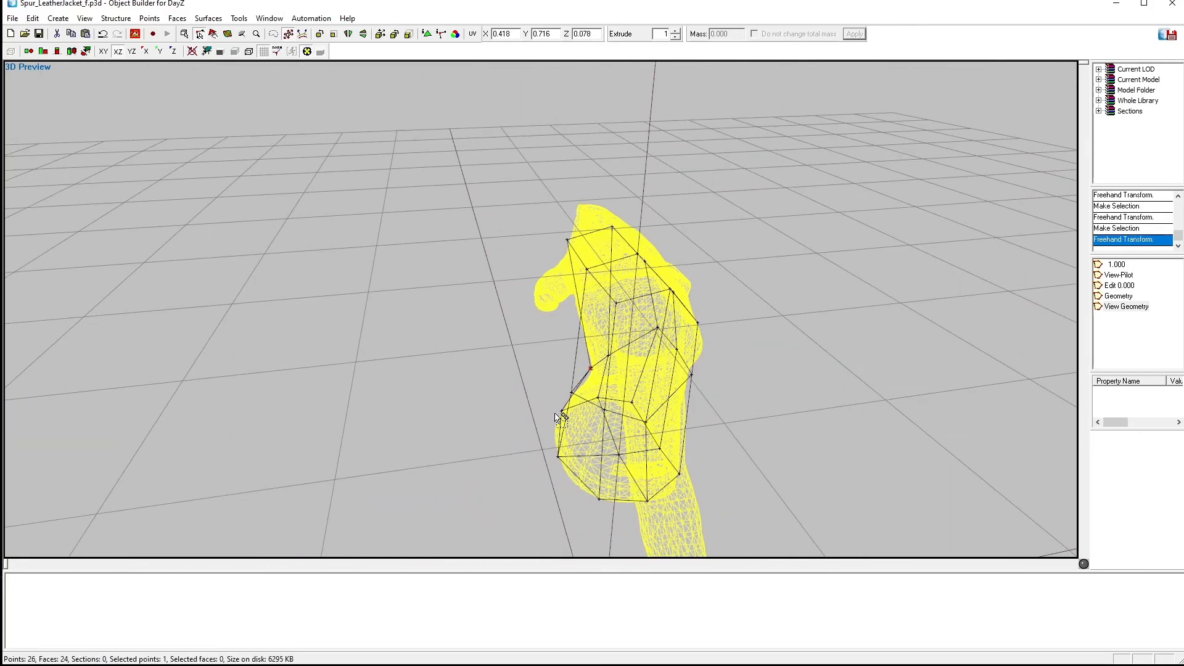
{"action": "left_click_drag", "start_coordinate": [557, 378], "coordinate": [586, 408]}
{"action": "right_click_drag", "start_coordinate": [588, 411], "coordinate": [583, 408], "text": "shift"}
- Fit the box's upper corner points to the jacket's shoulder area and clear the point selection
{"action": "left_click_drag", "start_coordinate": [572, 255], "coordinate": [593, 279]}
{"action": "right_click_drag", "start_coordinate": [593, 280], "coordinate": [607, 293], "text": "shift"}
{"action": "right_click_drag", "start_coordinate": [607, 294], "coordinate": [598, 296], "text": "shift"}
{"action": "mouse_move", "coordinate": [599, 297]}
{"action": "middle_mouse_down"}
{"action": "mouse_move", "coordinate": [651, 351]}
{"action": "mouse_move", "coordinate": [643, 339]}
{"action": "middle_mouse_up"}
{"action": "right_click_drag", "start_coordinate": [642, 339], "coordinate": [621, 341], "text": "shift"}
{"action": "middle_click_drag", "start_coordinate": [563, 276], "coordinate": [559, 293]}
{"action": "left_click_drag", "start_coordinate": [557, 252], "coordinate": [574, 266]}
{"action": "right_click_drag", "start_coordinate": [575, 261], "coordinate": [568, 262], "text": "shift"}
{"action": "mouse_move", "coordinate": [568, 263]}
{"action": "middle_mouse_down"}
{"action": "mouse_move", "coordinate": [712, 284]}
{"action": "mouse_move", "coordinate": [700, 284]}
{"action": "mouse_move", "coordinate": [732, 362]}
{"action": "middle_mouse_up"}
{"action": "scroll", "coordinate": [731, 395], "scroll_direction": "down", "scroll_amount": 5}
{"action": "left_click", "coordinate": [730, 446]}
{"action": "middle_click_drag", "start_coordinate": [730, 447], "coordinate": [503, 307]}
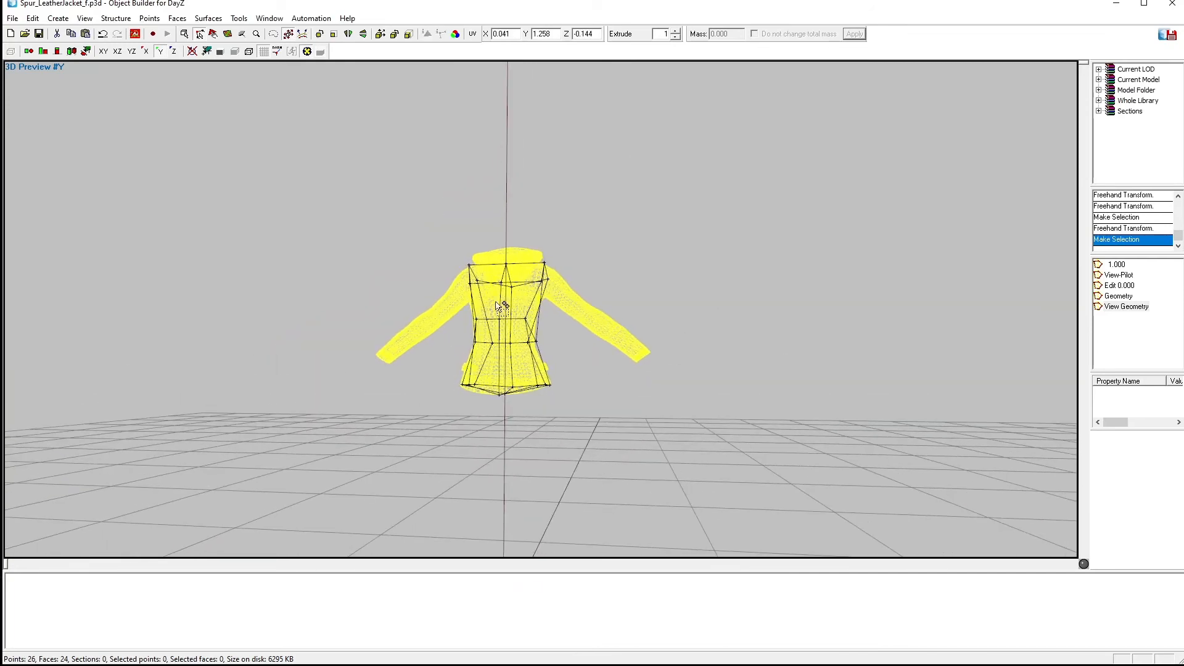
- Find the components of the View Geometry shape, and switch to the Geometry LOD
{"action": "left_click", "coordinate": [116, 19]}
{"action": "mouse_move", "coordinate": [147, 93]}
{"action": "left_click", "coordinate": [265, 119]}
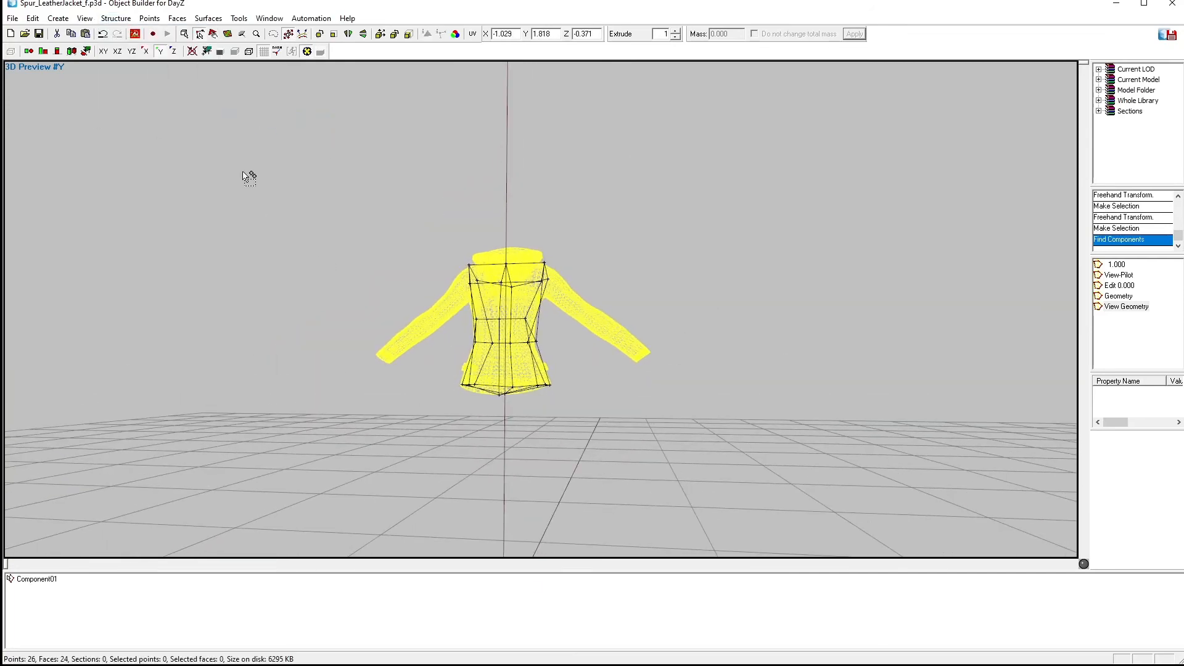
{"action": "mouse_move", "coordinate": [651, 463]}
{"action": "middle_mouse_down"}
{"action": "mouse_move", "coordinate": [690, 460]}
{"action": "mouse_move", "coordinate": [651, 463]}
{"action": "middle_mouse_up"}
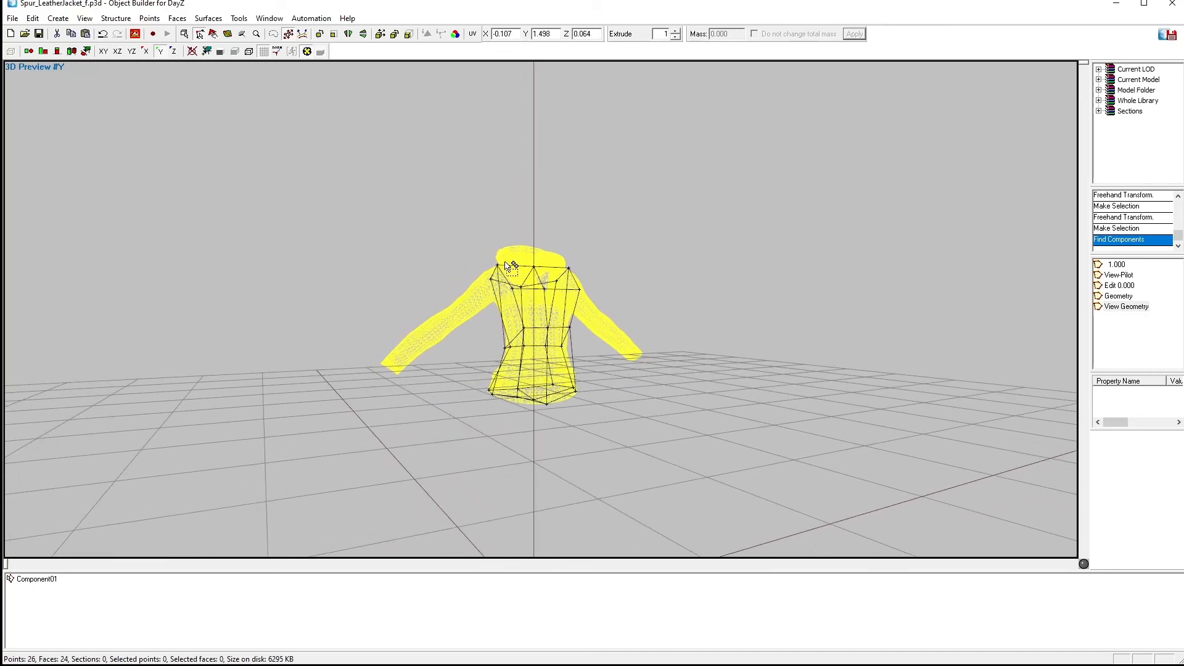
{"action": "left_click", "coordinate": [1104, 297]}
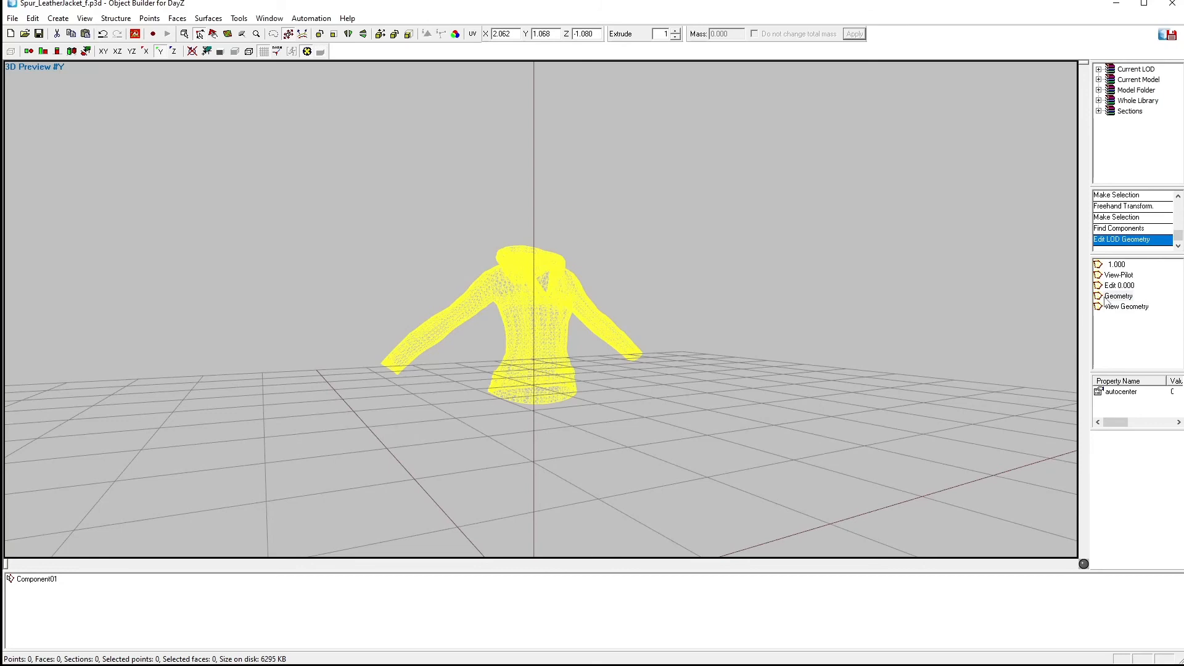
- Check the named properties of the Geometry, Edit 0.000, View-Pilot and 1.000 LODs
{"action": "left_click", "coordinate": [1120, 391]}
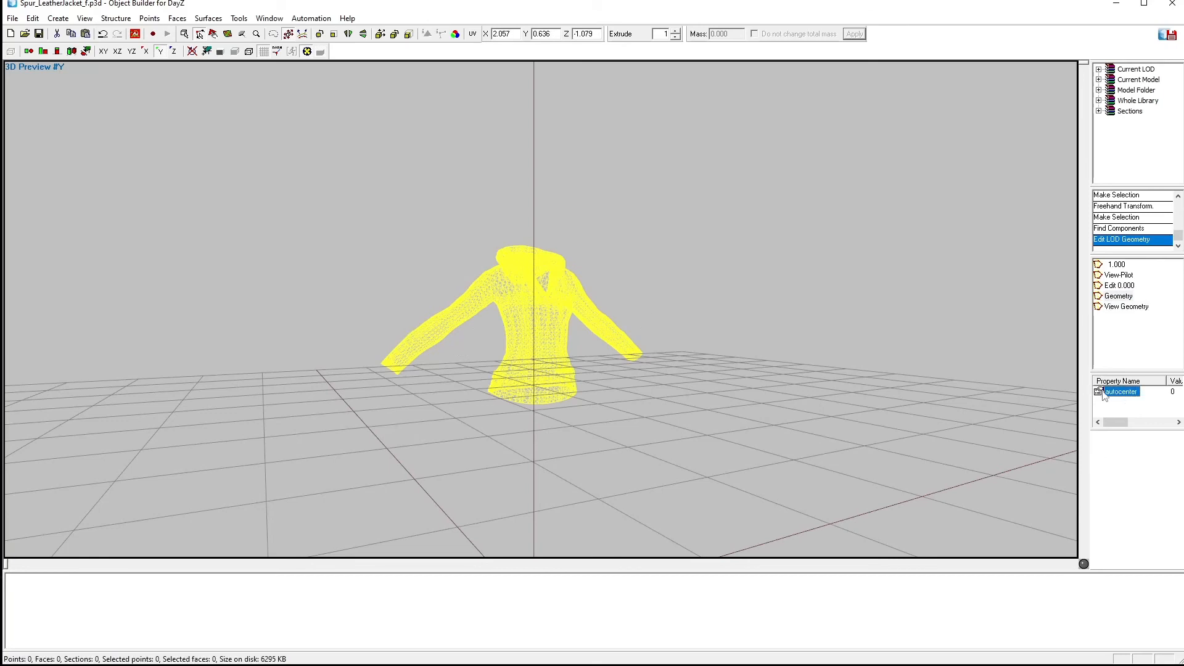
{"action": "left_click", "coordinate": [1117, 286]}
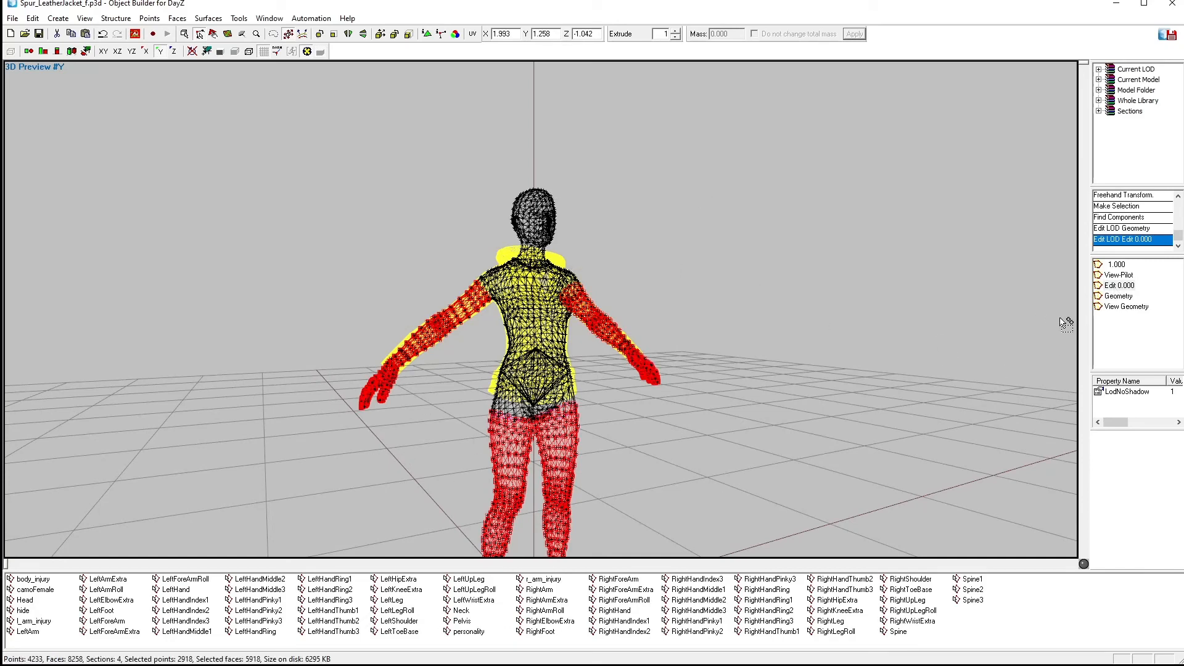
{"action": "left_click", "coordinate": [1117, 276]}
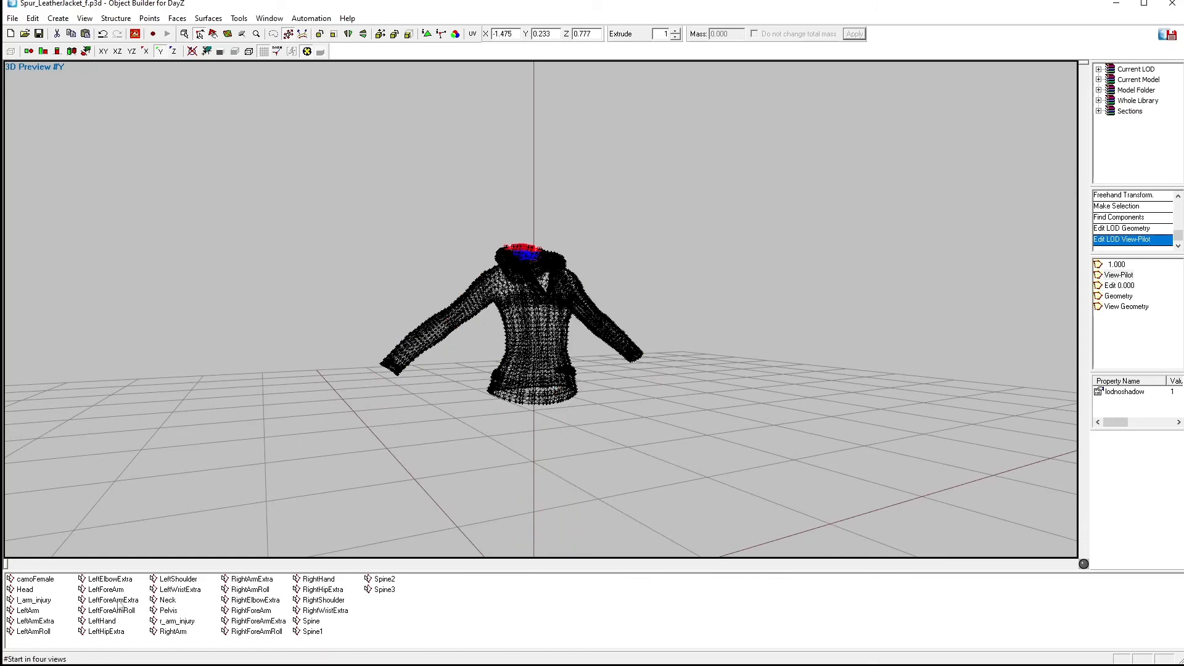
{"action": "left_click", "coordinate": [1114, 266]}
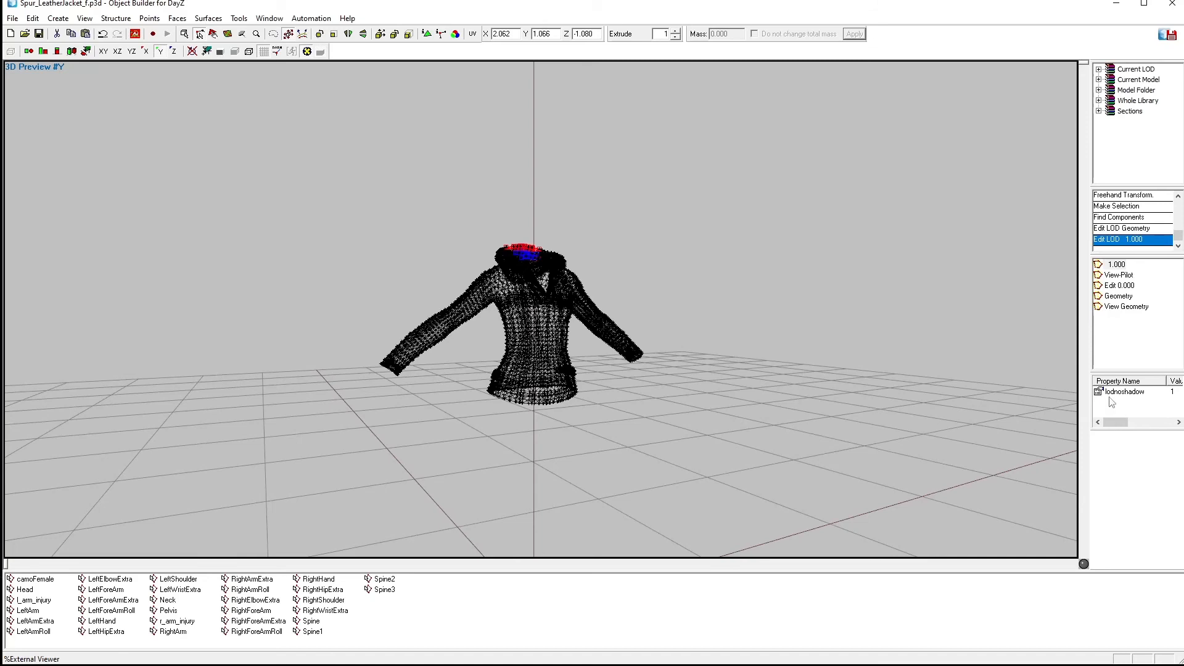
- Select the points of all named selections in the 1.000 LOD, clear the selection and save the jacket model
{"action": "left_click_drag", "start_coordinate": [409, 636], "coordinate": [23, 584]}
{"action": "left_click", "coordinate": [296, 214]}
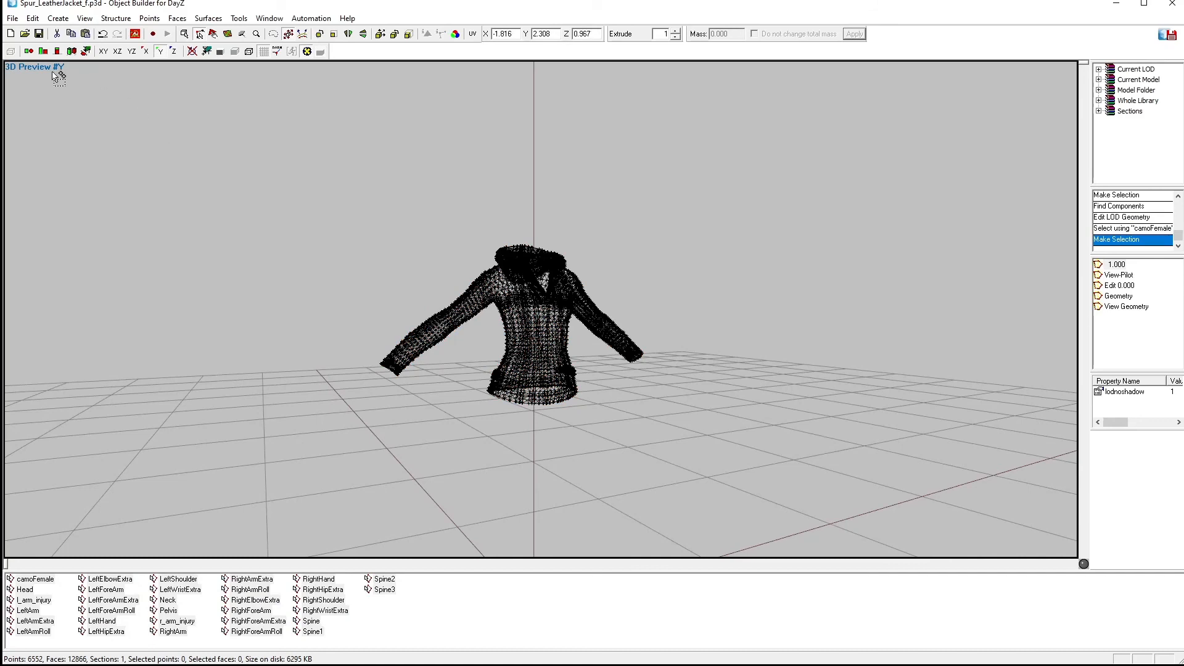
{"action": "left_click", "coordinate": [39, 34]}
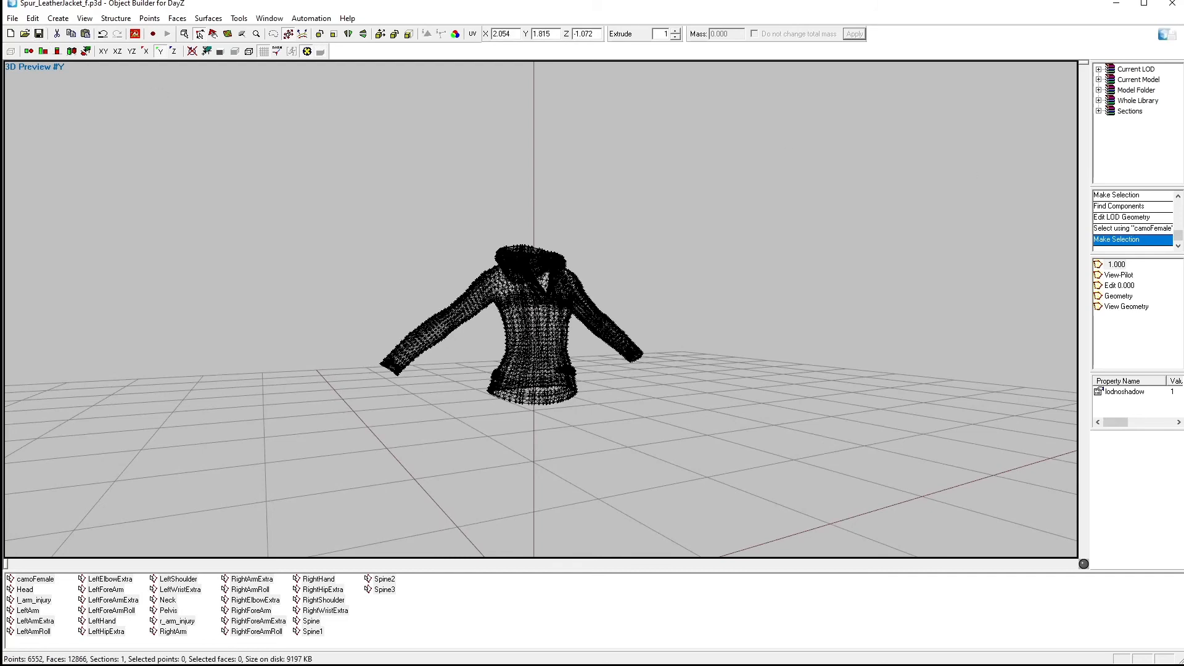
- Open model.cfg from the Spur_ClotheZ folder in Notepad++ and review its CfgModels classes and skeleton bone list
{"action": "key", "text": "alt+Tab"}
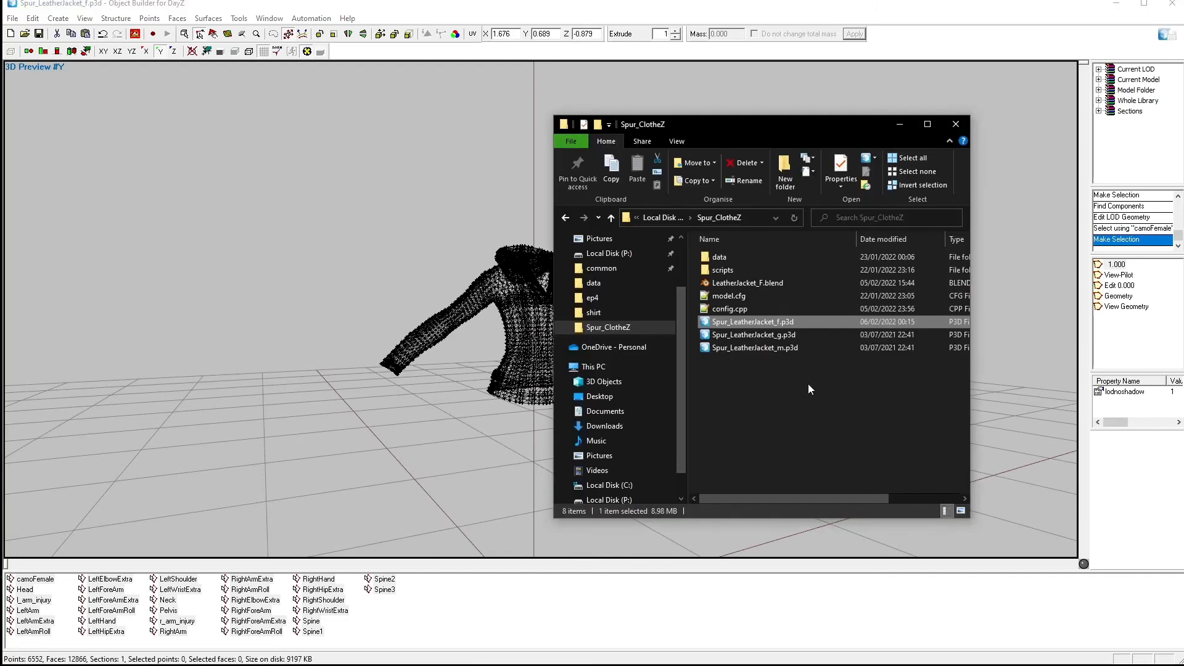
{"action": "double_click", "coordinate": [723, 296]}
{"action": "scroll", "coordinate": [235, 415], "scroll_direction": "up", "scroll_amount": 6}
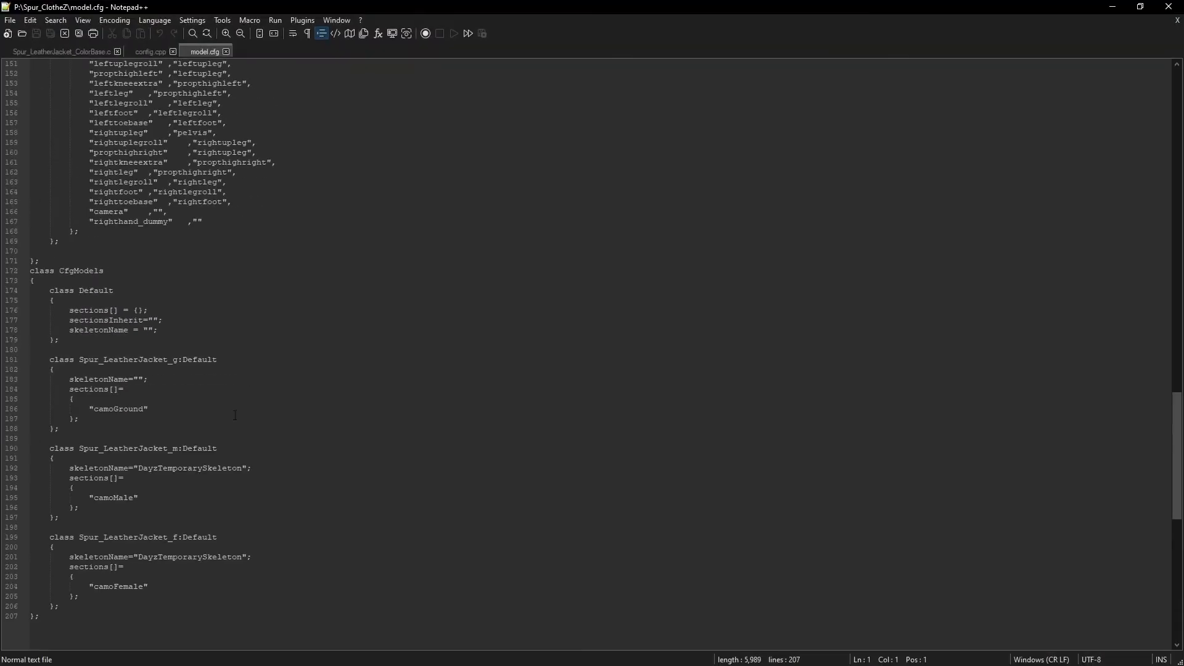
{"action": "left_click_drag", "start_coordinate": [81, 360], "coordinate": [74, 488]}
{"action": "scroll", "coordinate": [911, 355], "scroll_direction": "up", "scroll_amount": 6}
{"action": "left_click_drag", "start_coordinate": [1170, 396], "coordinate": [1170, 157]}
{"action": "left_click", "coordinate": [1114, 6]}
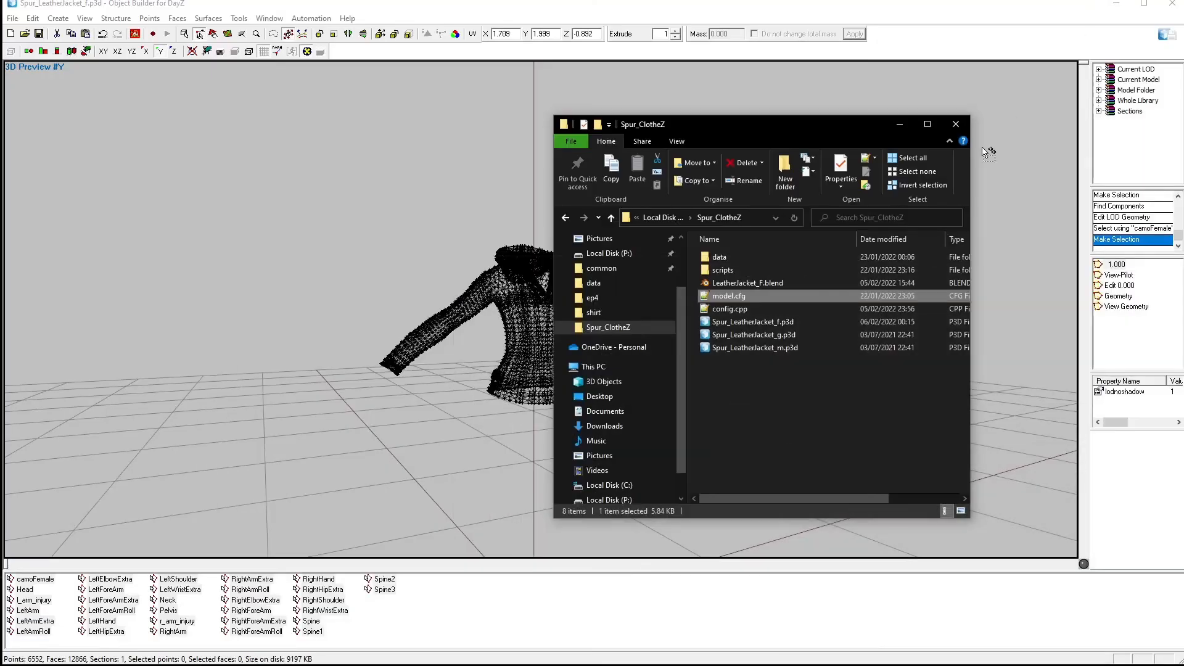
- Open Spur_LeatherJacket_ColorBase.c from scripts/4_world/entities/itembase, check its class name and close Notepad++
{"action": "double_click", "coordinate": [715, 273]}
{"action": "double_click", "coordinate": [719, 258]}
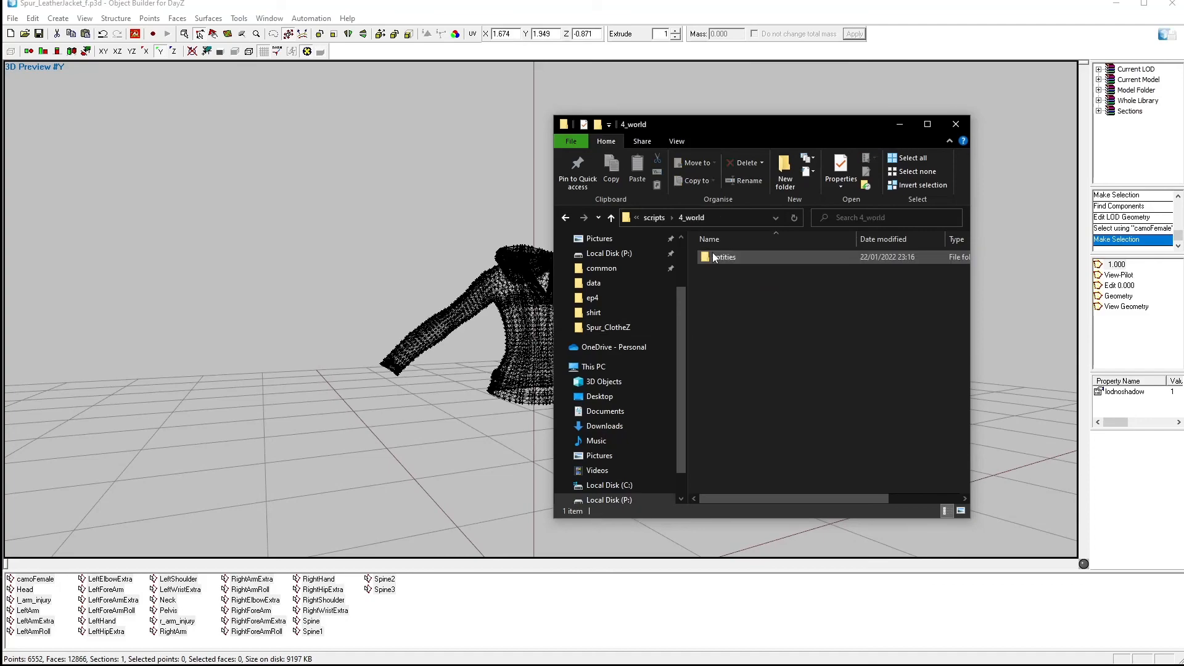
{"action": "double_click", "coordinate": [716, 258]}
{"action": "double_click", "coordinate": [715, 258]}
{"action": "double_click", "coordinate": [714, 257]}
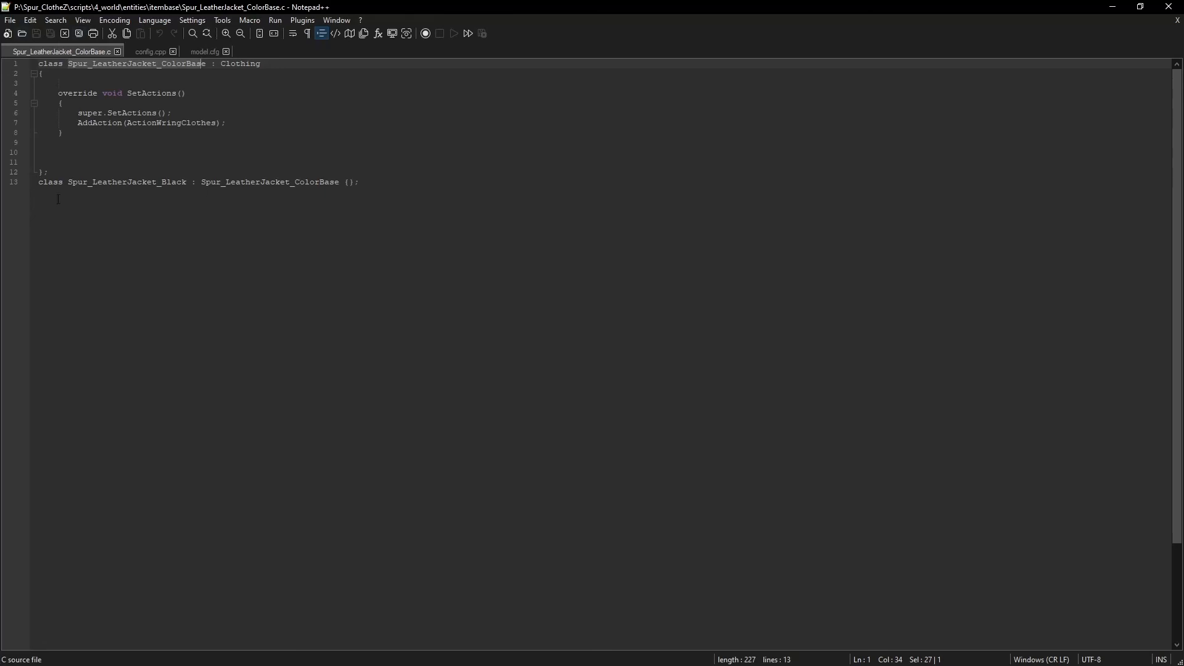
{"action": "left_click_drag", "start_coordinate": [68, 65], "coordinate": [207, 70]}
{"action": "left_click", "coordinate": [1170, 6]}
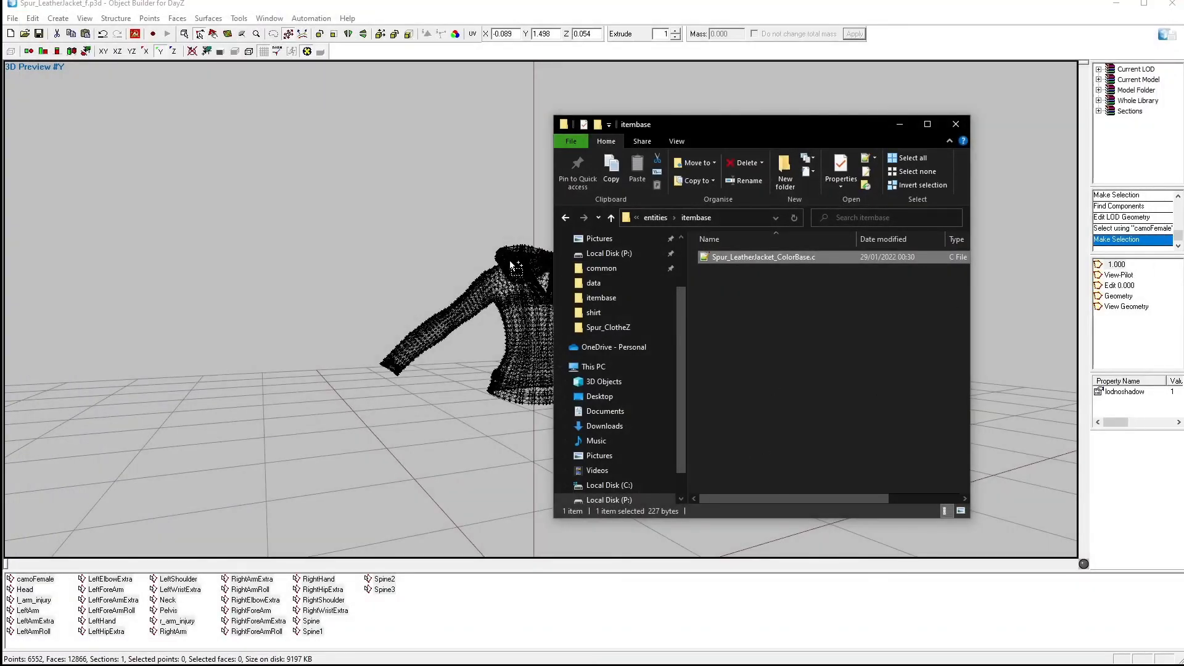
- Look over the jacket's texture and rvmat files in the data folder and return to the Spur_ClotheZ folder
{"action": "left_click", "coordinate": [564, 219]}
{"action": "left_click", "coordinate": [563, 219]}
{"action": "left_click", "coordinate": [564, 219]}
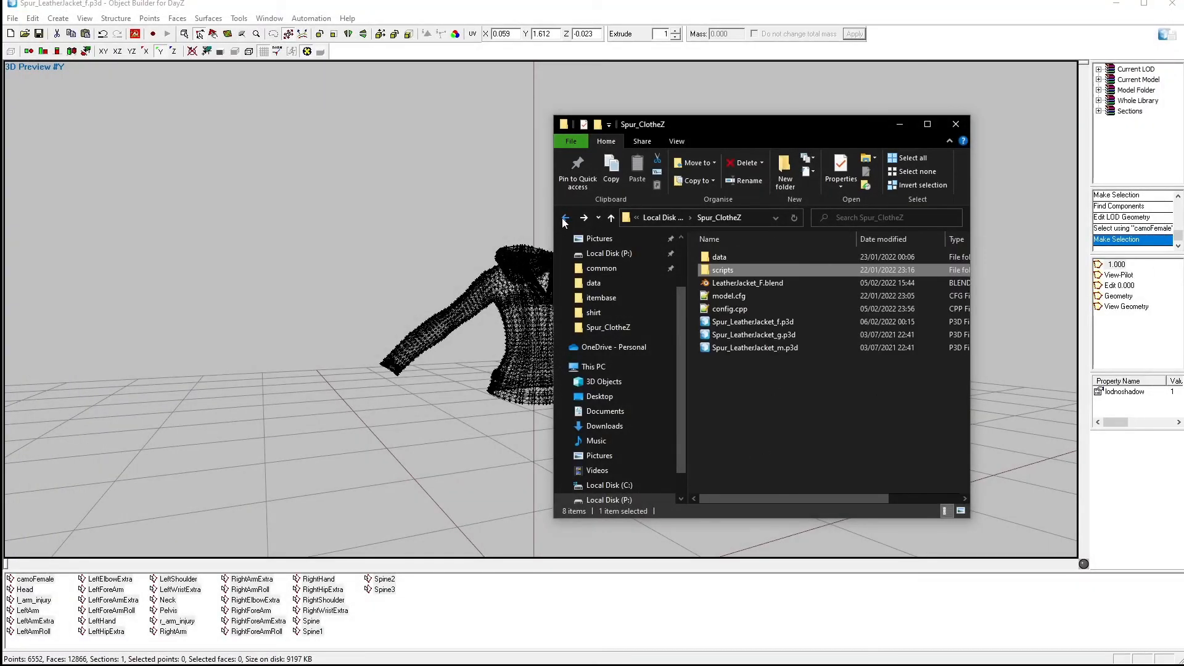
{"action": "double_click", "coordinate": [713, 258]}
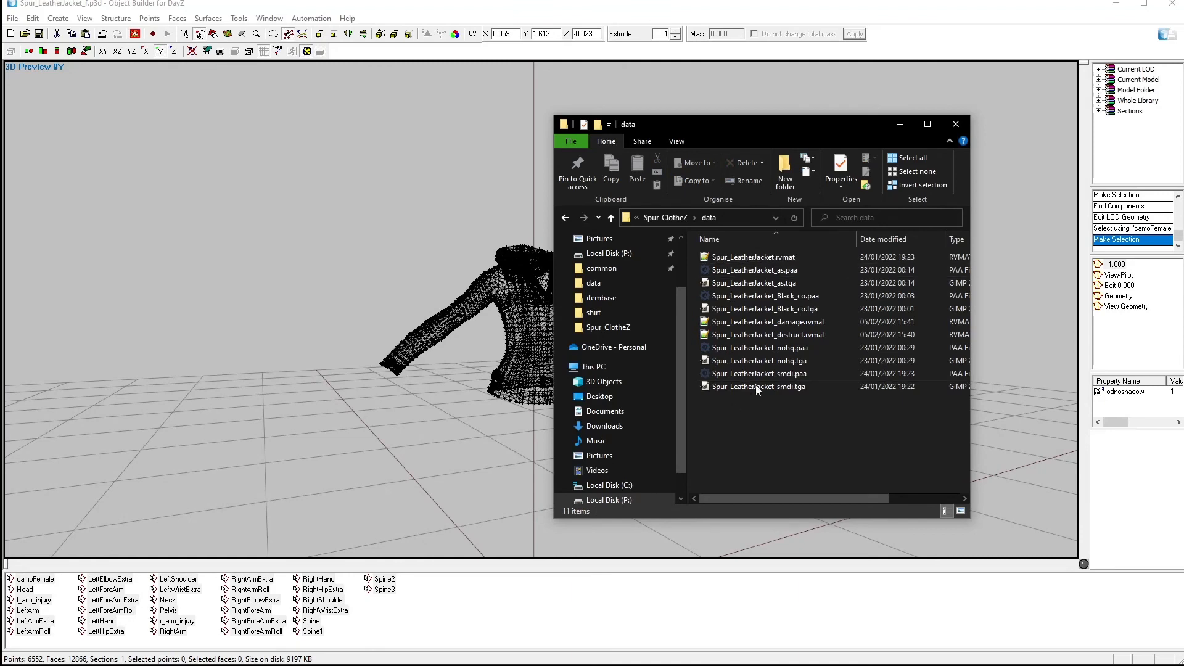
{"action": "left_click_drag", "start_coordinate": [779, 422], "coordinate": [743, 262]}
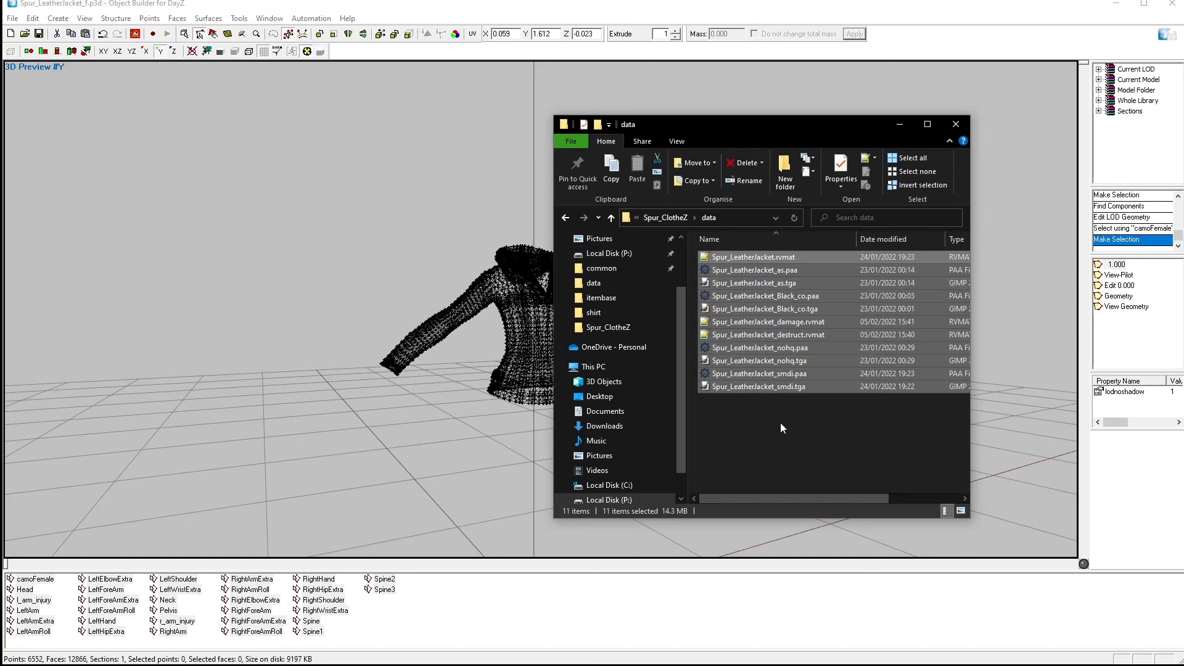
{"action": "left_click", "coordinate": [565, 219]}
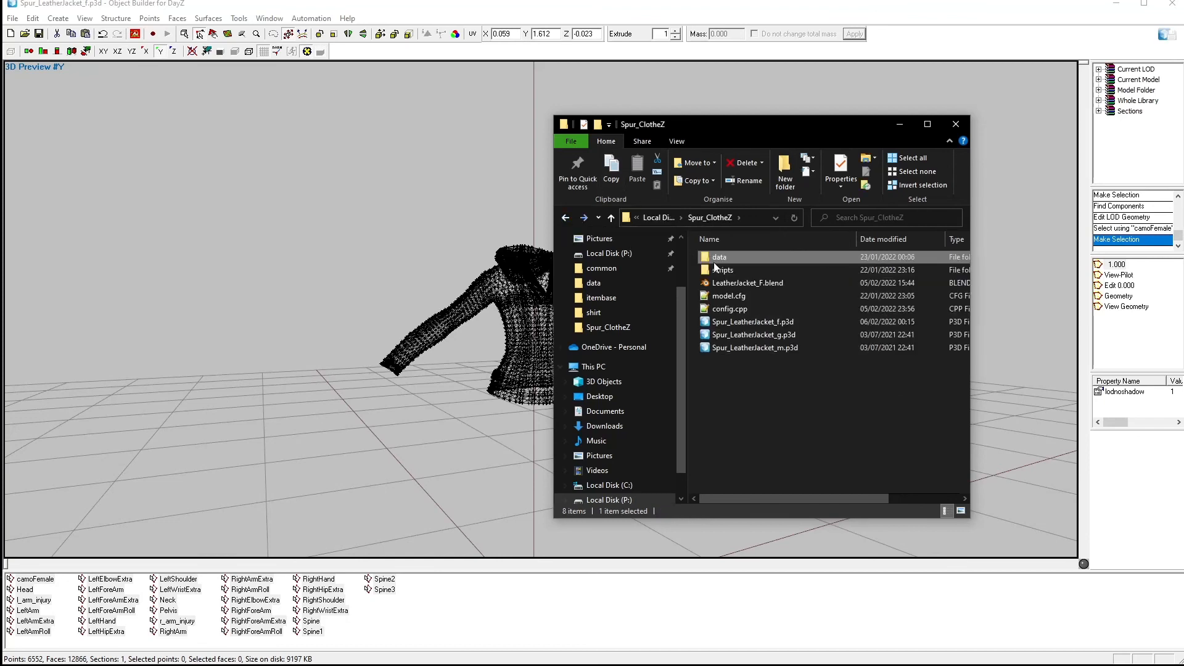
- Open config.cpp in Notepad++ and examine the requiredAddons entries in CfgPatches
{"action": "double_click", "coordinate": [728, 309]}
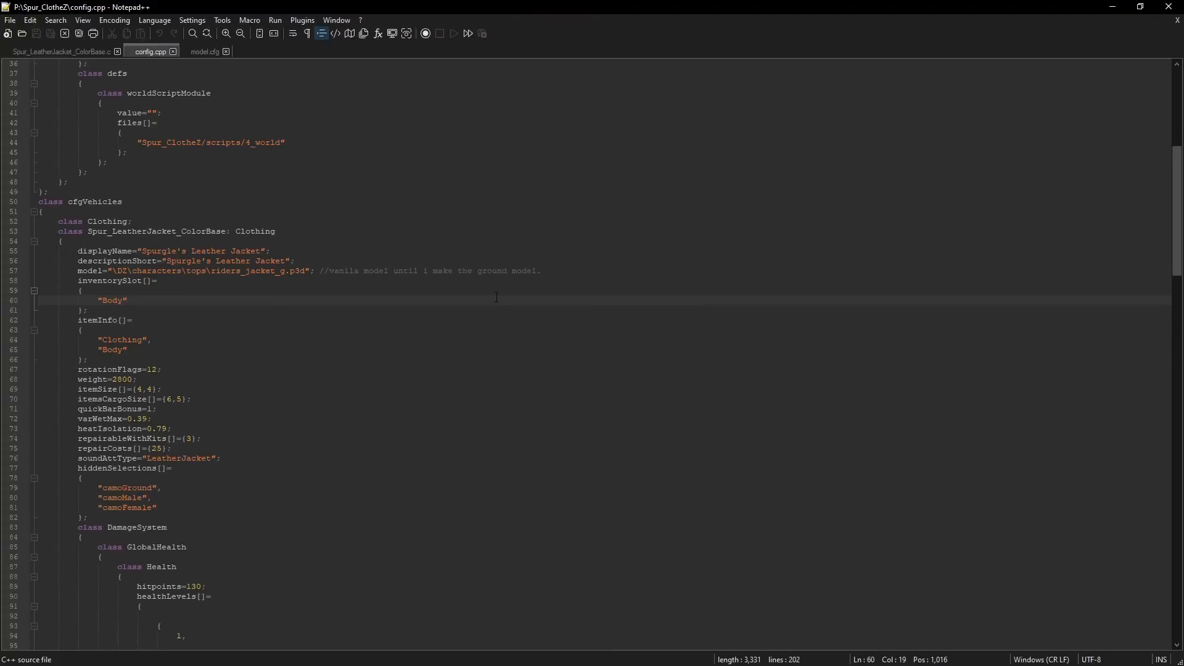
{"action": "scroll", "coordinate": [497, 298], "scroll_direction": "up", "scroll_amount": 12}
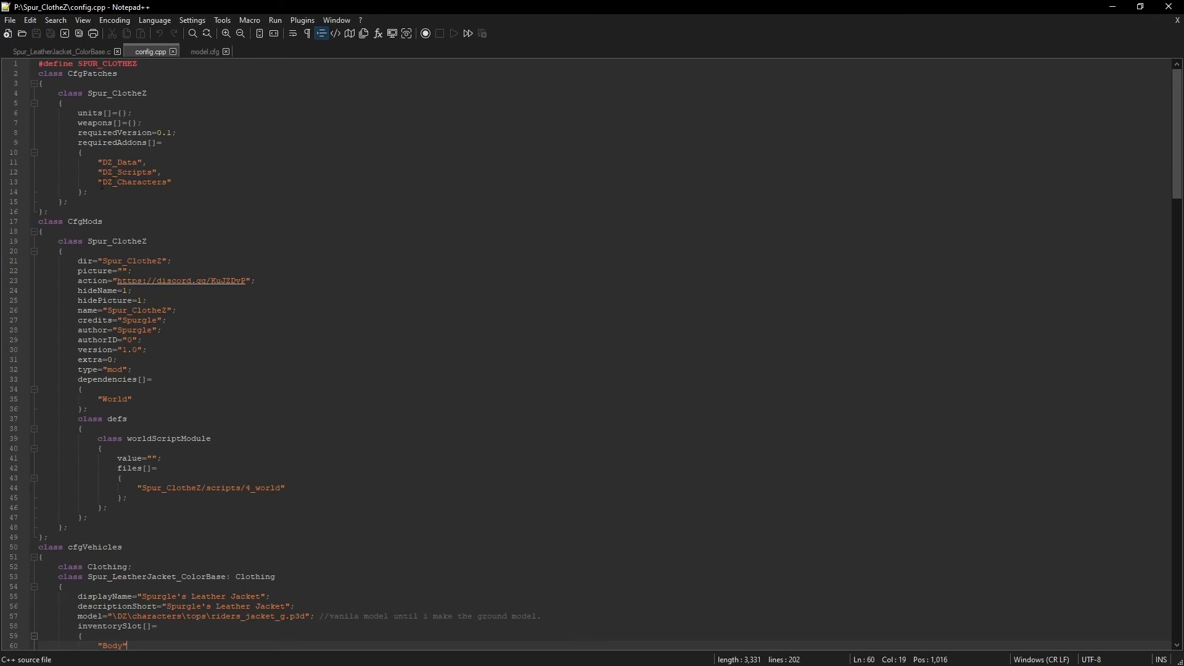
{"action": "left_click_drag", "start_coordinate": [103, 158], "coordinate": [172, 183]}
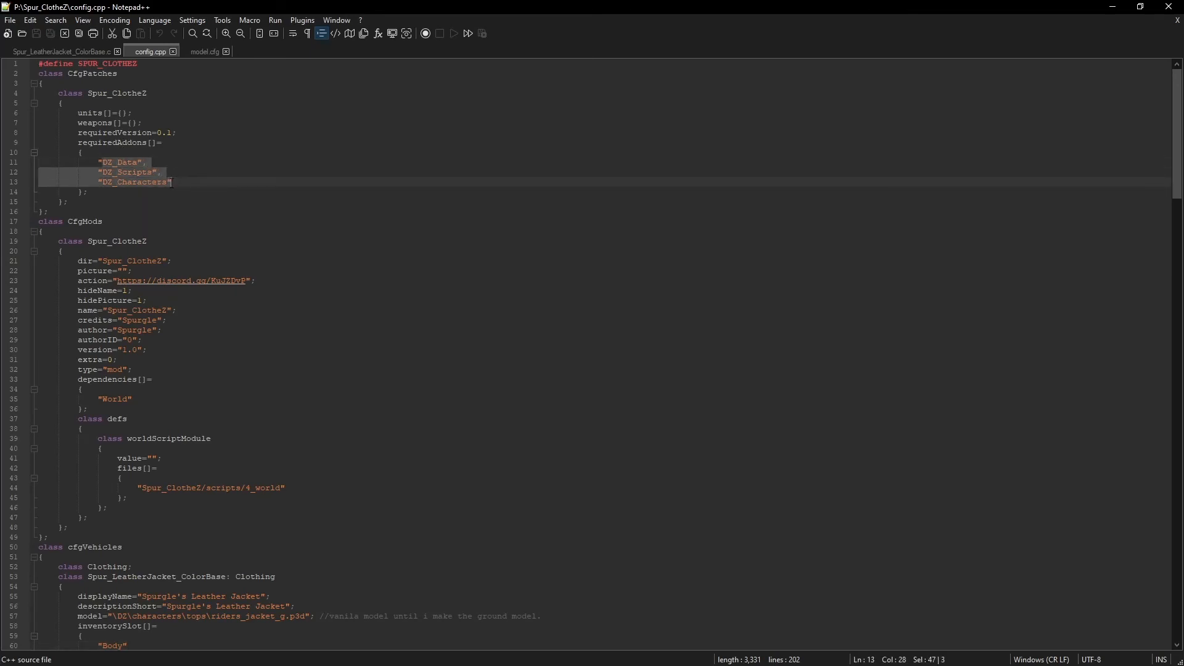
{"action": "scroll", "coordinate": [216, 185], "scroll_direction": "down", "scroll_amount": 1}
{"action": "scroll", "coordinate": [160, 164], "scroll_direction": "up", "scroll_amount": 1}
{"action": "left_click", "coordinate": [172, 169]}
{"action": "left_click_drag", "start_coordinate": [97, 160], "coordinate": [166, 173]}
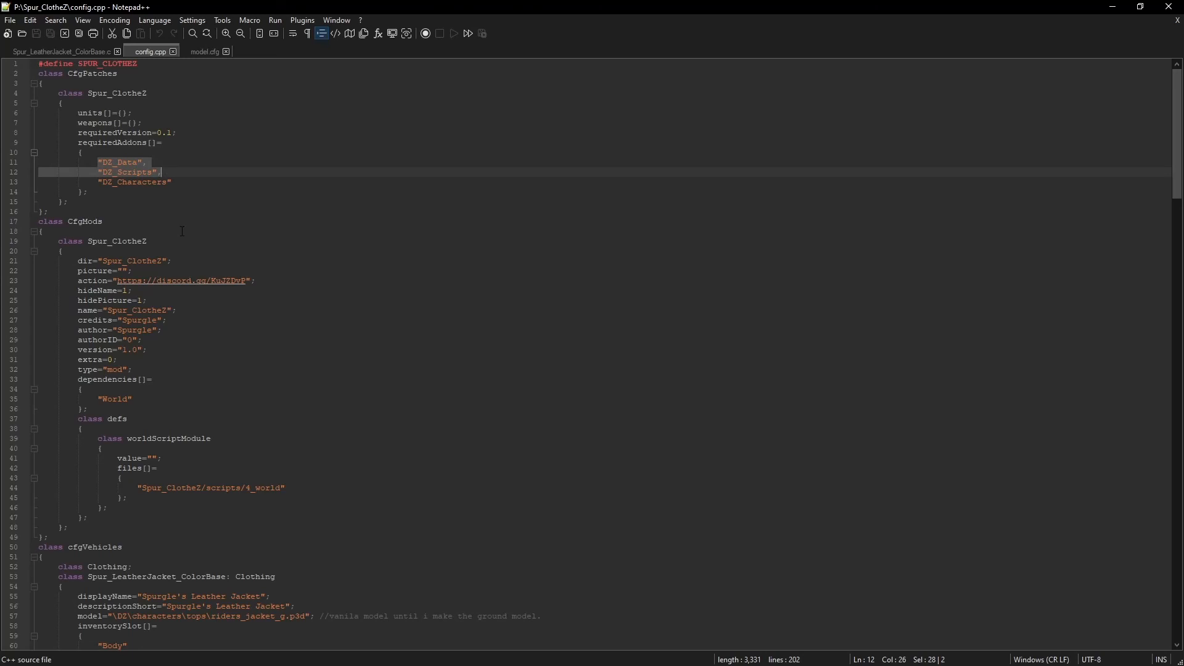
- Review the CfgMods section, then the Spur_LeatherJacket_ColorBase class name and its ground model path in cfgVehicles
{"action": "scroll", "coordinate": [183, 232], "scroll_direction": "down", "scroll_amount": 3}
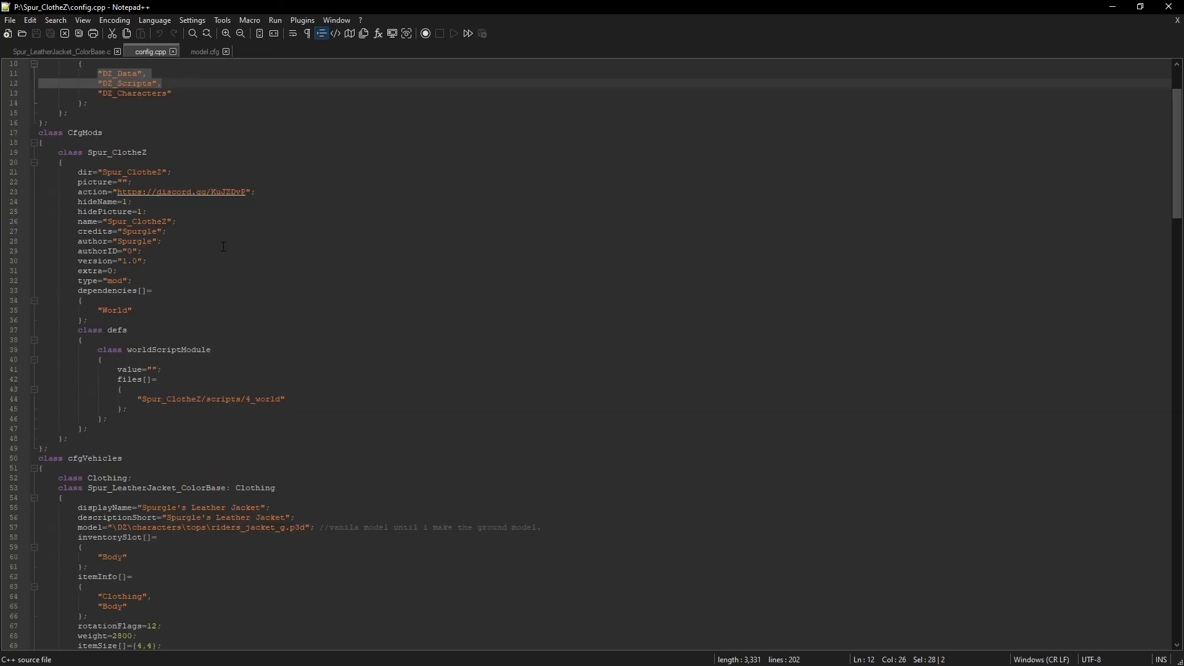
{"action": "scroll", "coordinate": [227, 247], "scroll_direction": "down", "scroll_amount": 7}
{"action": "scroll", "coordinate": [227, 248], "scroll_direction": "up", "scroll_amount": 7}
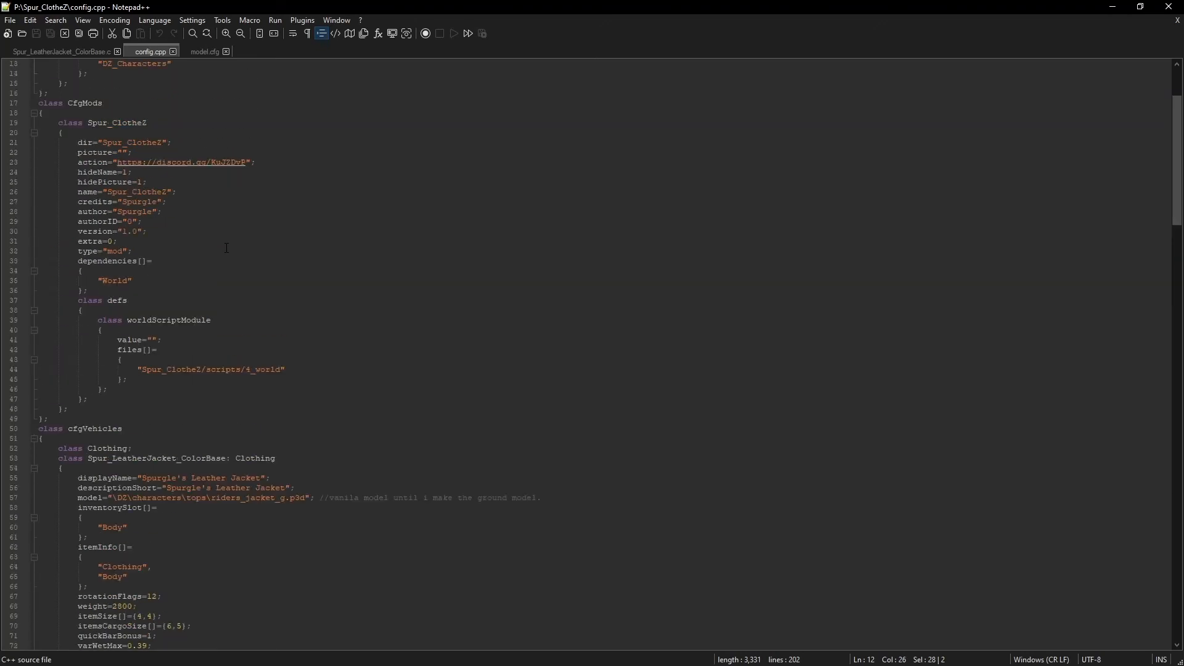
{"action": "scroll", "coordinate": [227, 247], "scroll_direction": "down", "scroll_amount": 10}
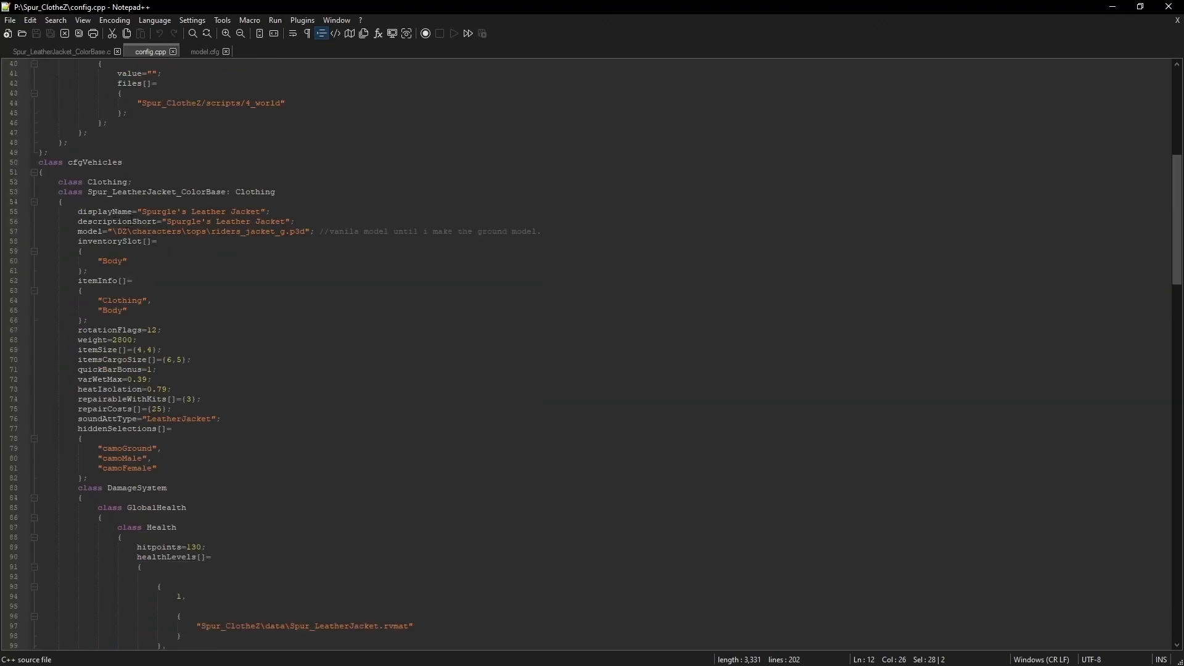
{"action": "left_click_drag", "start_coordinate": [88, 193], "coordinate": [230, 194]}
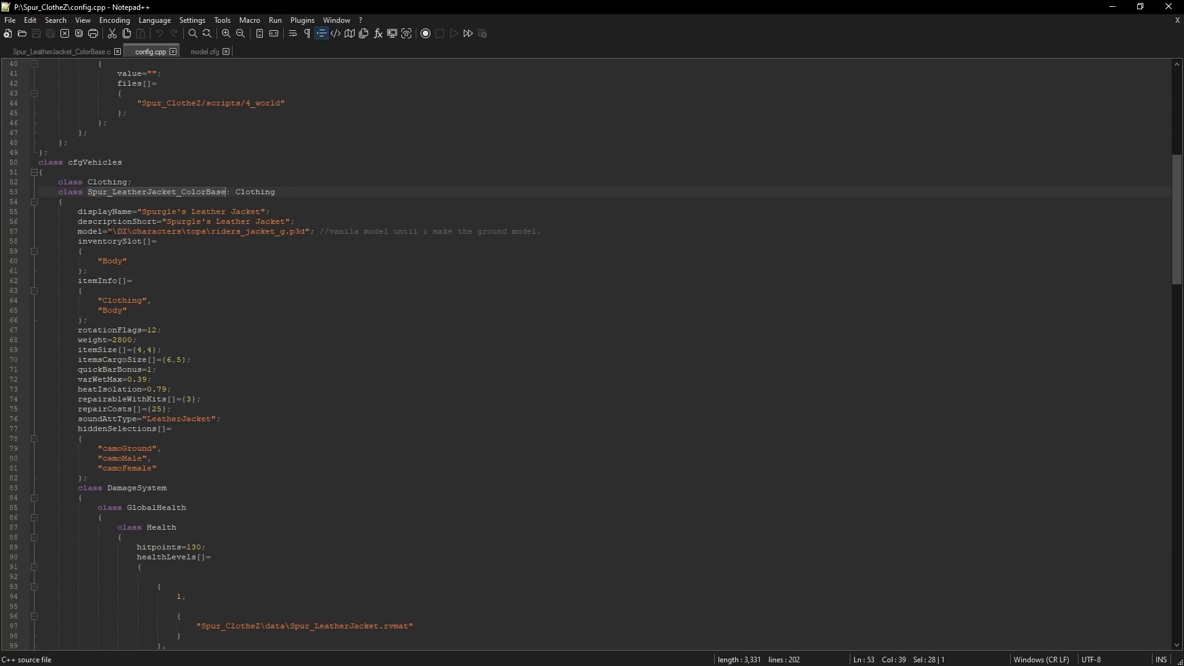
{"action": "left_click_drag", "start_coordinate": [108, 231], "coordinate": [292, 233]}
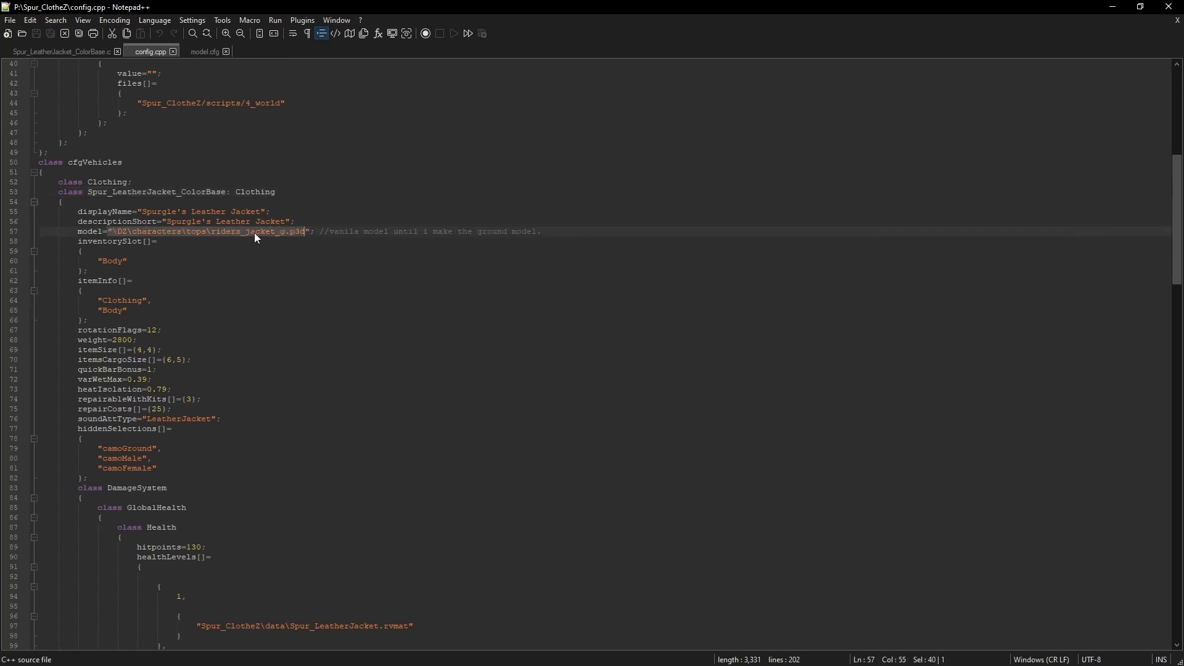
{"action": "left_click", "coordinate": [279, 232]}
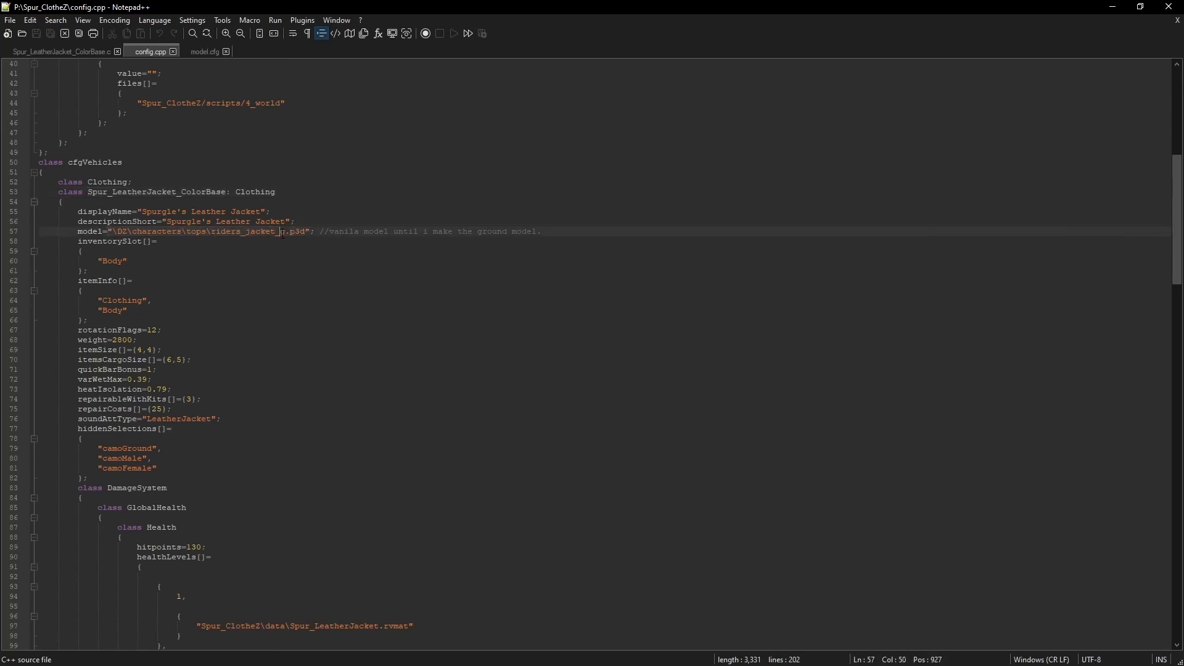
- Examine the rvmat paths in the DamageSystem health levels and the male and female model paths in ClothingTypes
{"action": "scroll", "coordinate": [247, 243], "scroll_direction": "down", "scroll_amount": 5}
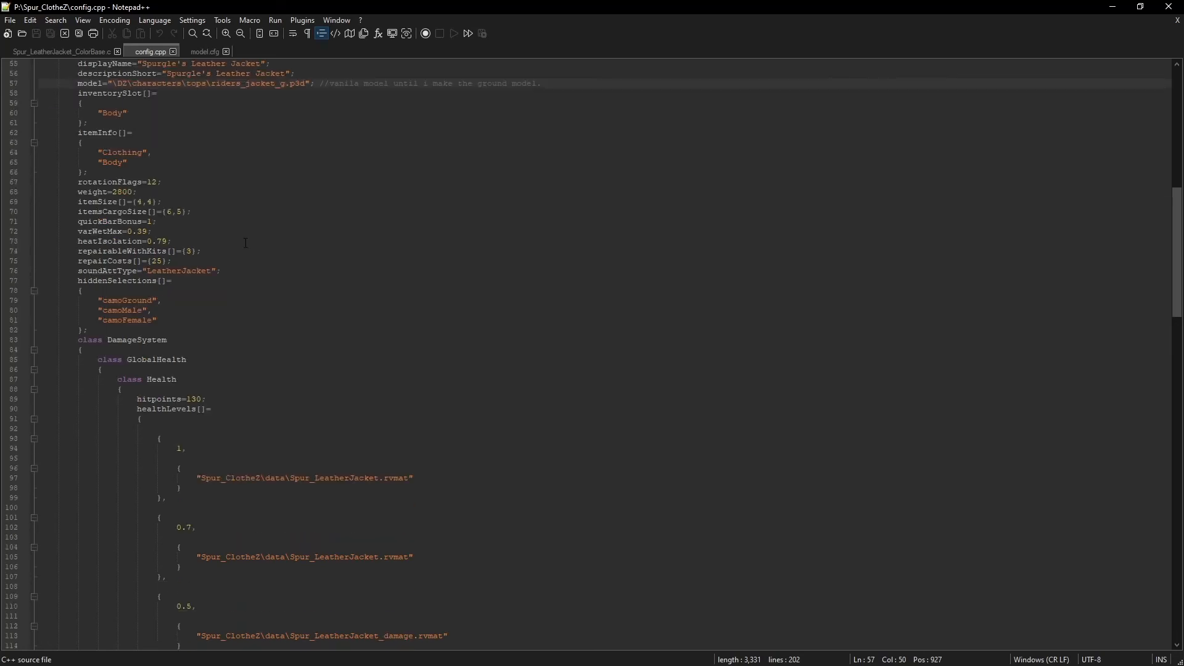
{"action": "scroll", "coordinate": [246, 243], "scroll_direction": "down", "scroll_amount": 8}
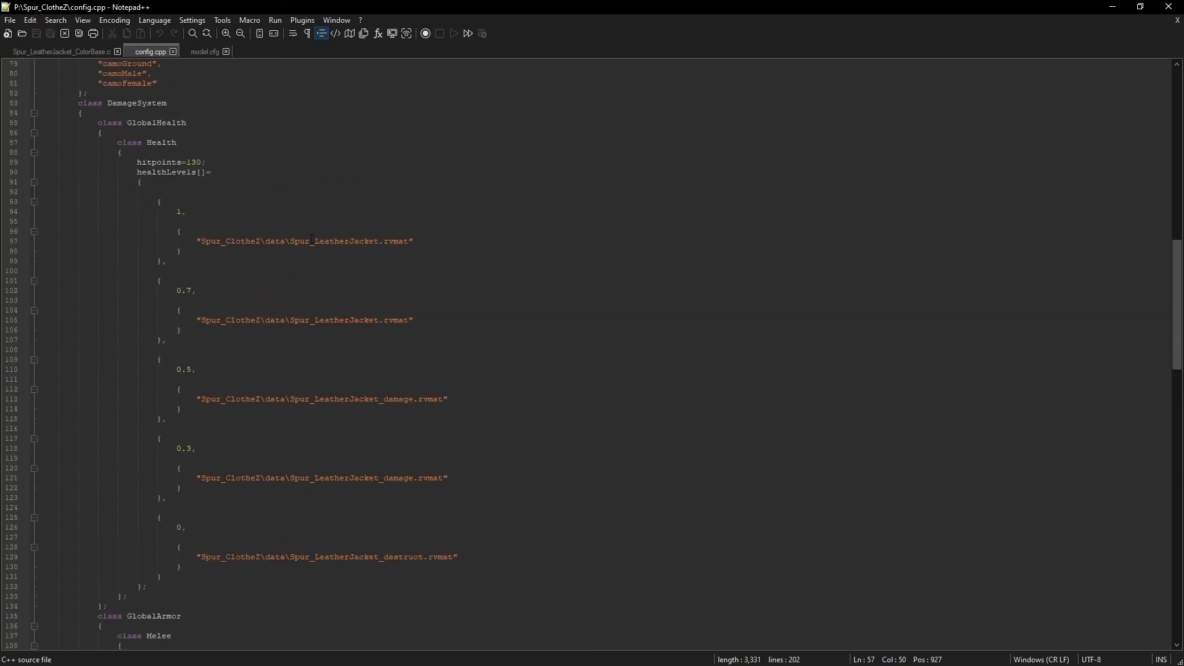
{"action": "left_click_drag", "start_coordinate": [198, 242], "coordinate": [417, 243]}
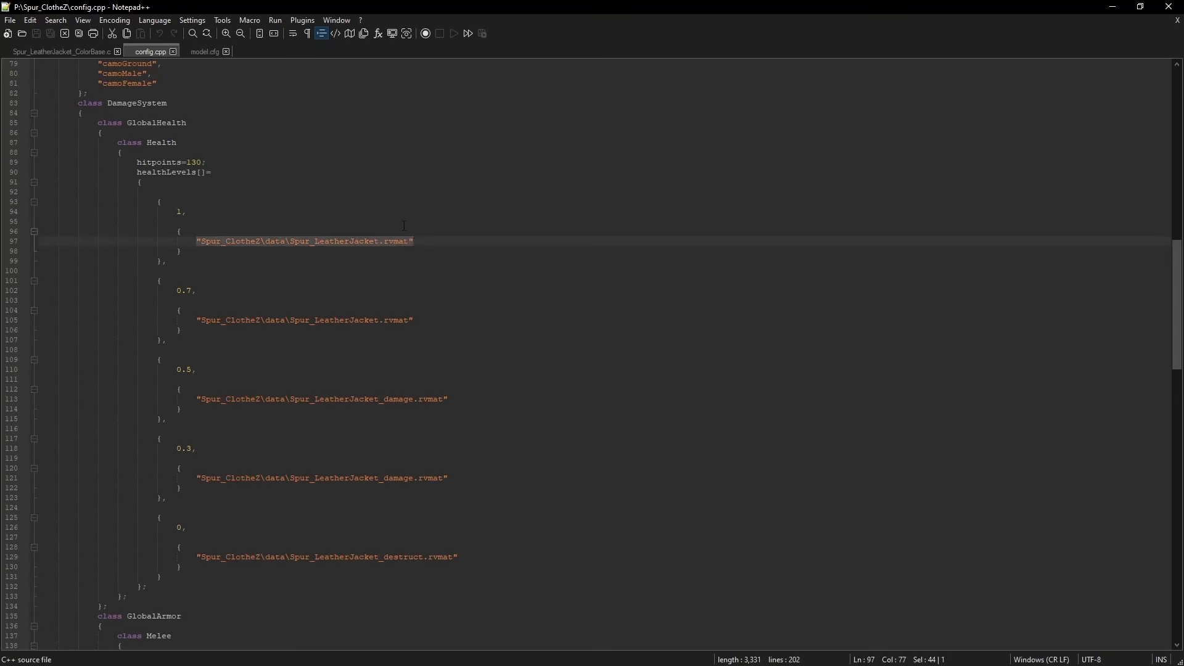
{"action": "scroll", "coordinate": [404, 226], "scroll_direction": "up", "scroll_amount": 3}
{"action": "scroll", "coordinate": [308, 203], "scroll_direction": "down", "scroll_amount": 20}
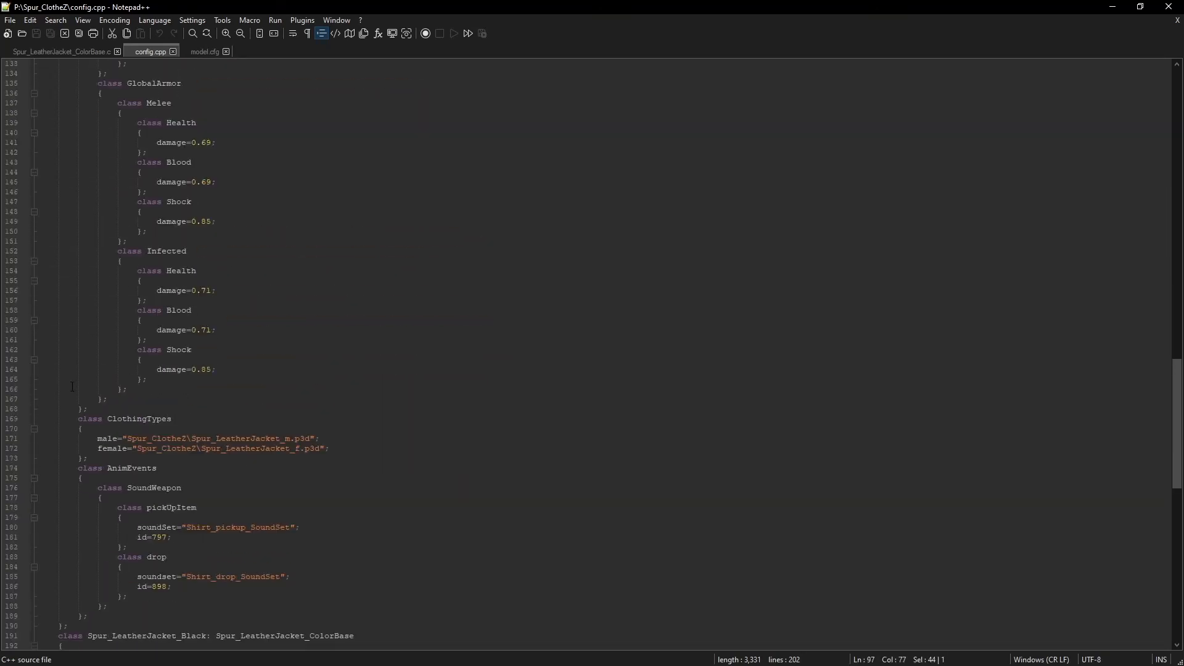
{"action": "left_click_drag", "start_coordinate": [100, 426], "coordinate": [360, 449]}
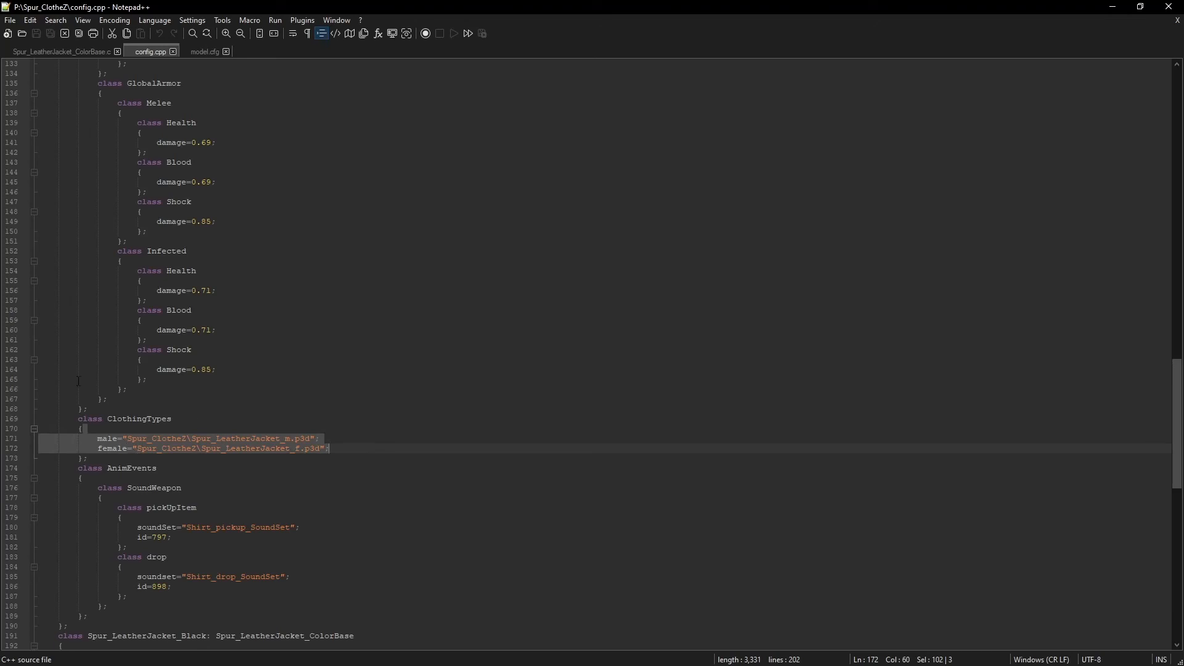
{"action": "left_click", "coordinate": [283, 439]}
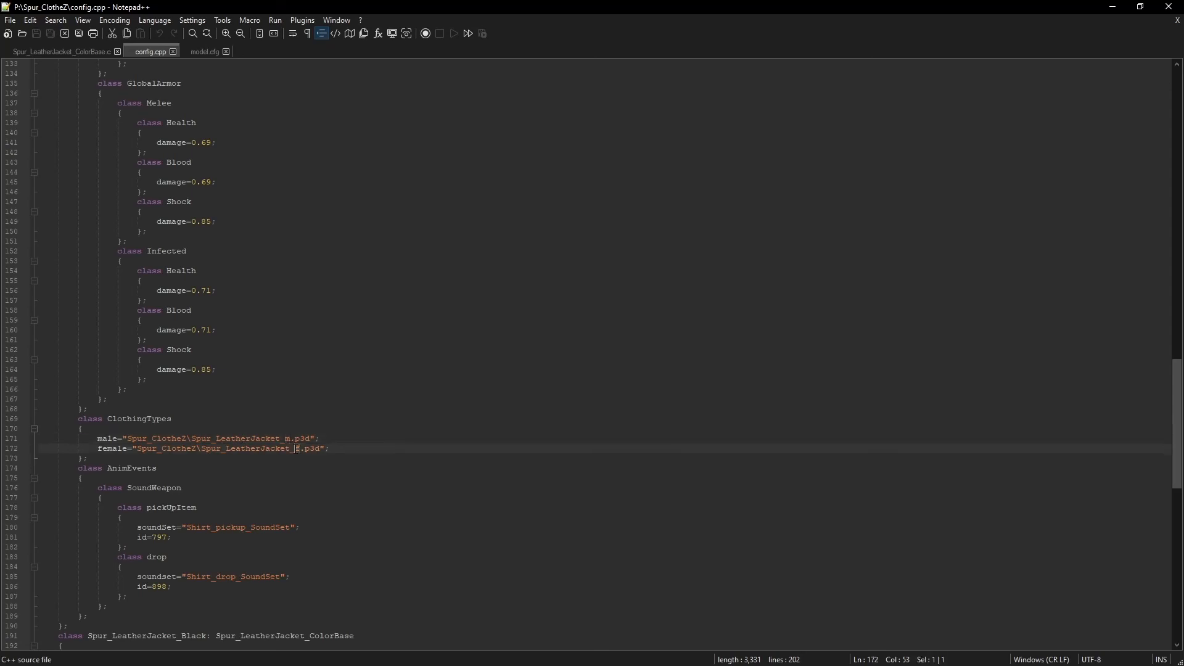
{"action": "left_click_drag", "start_coordinate": [304, 454], "coordinate": [166, 448]}
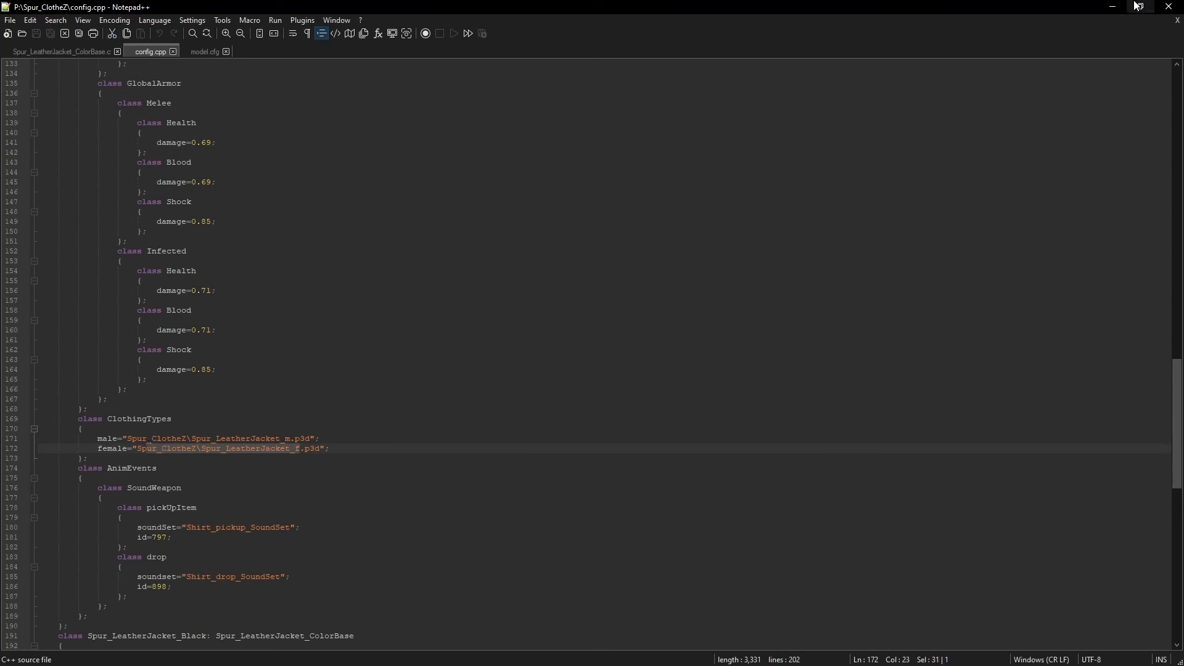
- Switch back to Object Builder and save the female leather jacket model again
{"action": "left_click", "coordinate": [1112, 8]}
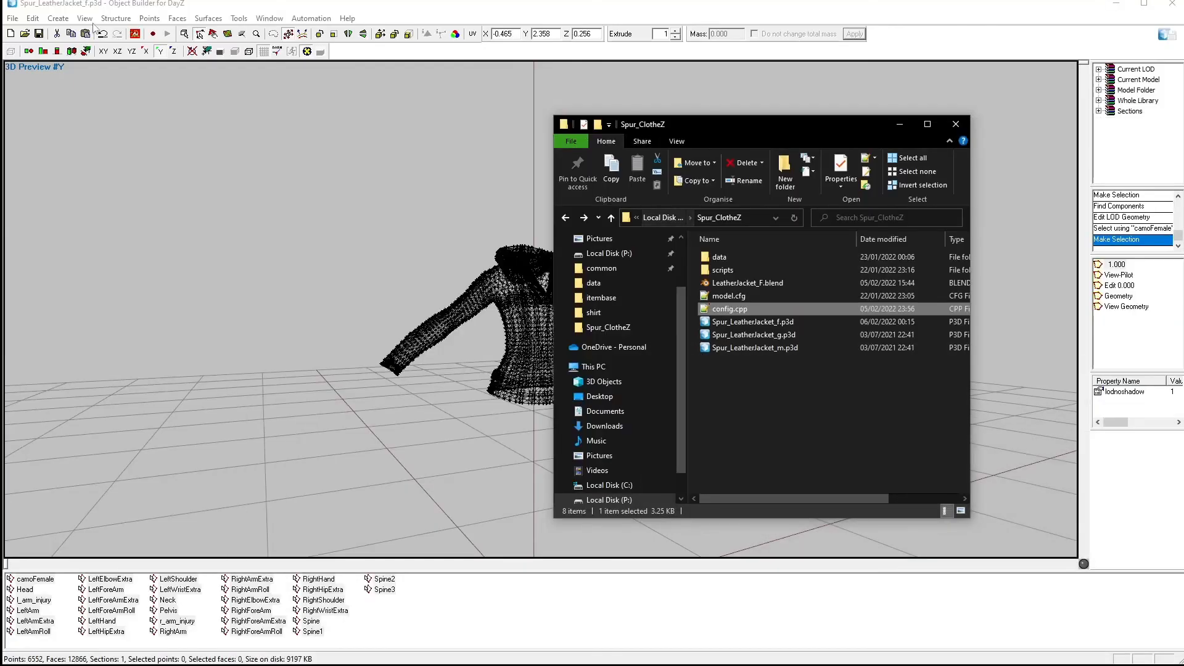
{"action": "left_click", "coordinate": [39, 35]}
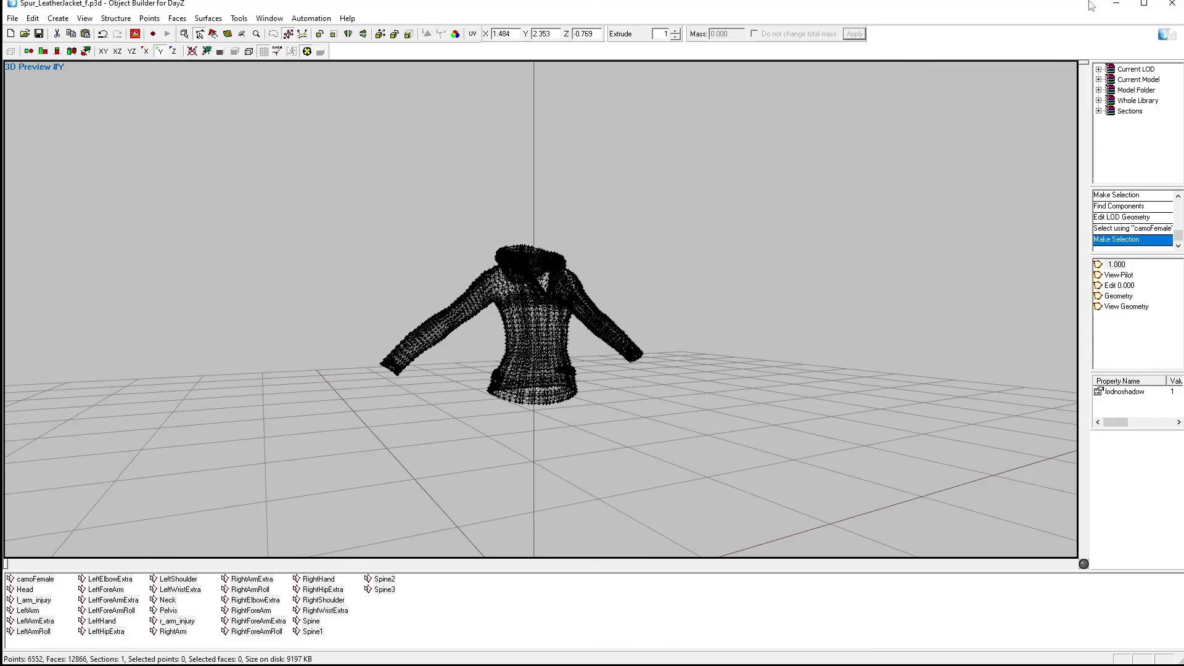
- Switch to DayZ Addon Builder and pack the P:\Spur_ClotheZ addon with Clear temp folder and Binarize enabled
{"action": "left_click", "coordinate": [1116, 4]}
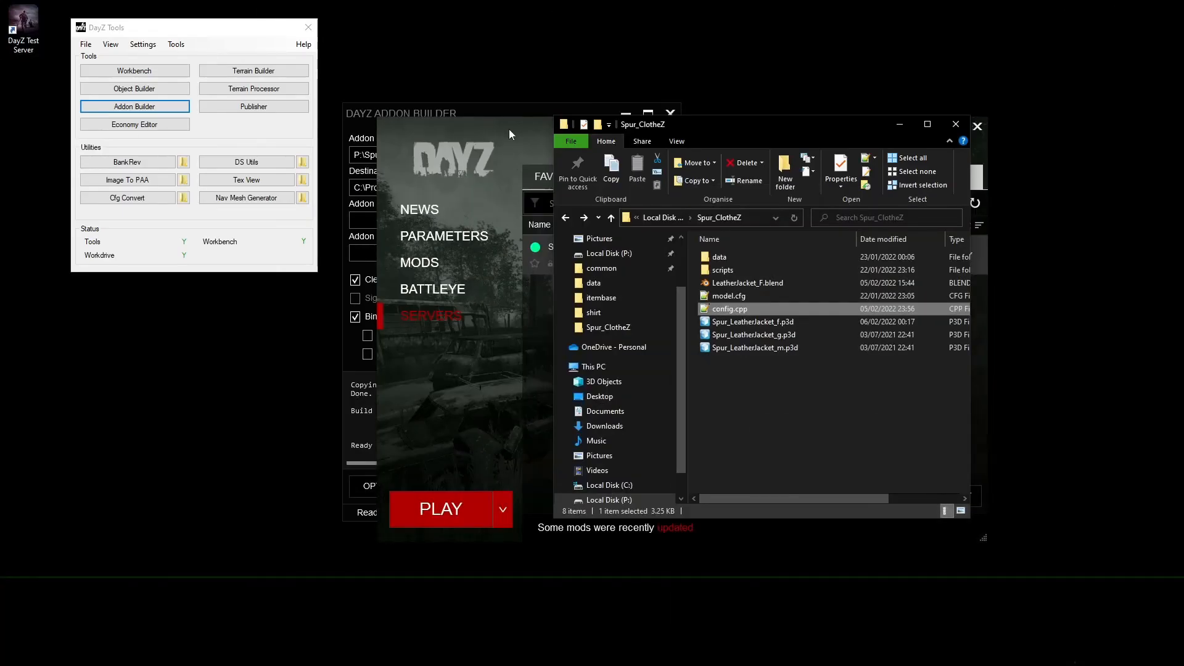
{"action": "left_click", "coordinate": [377, 116]}
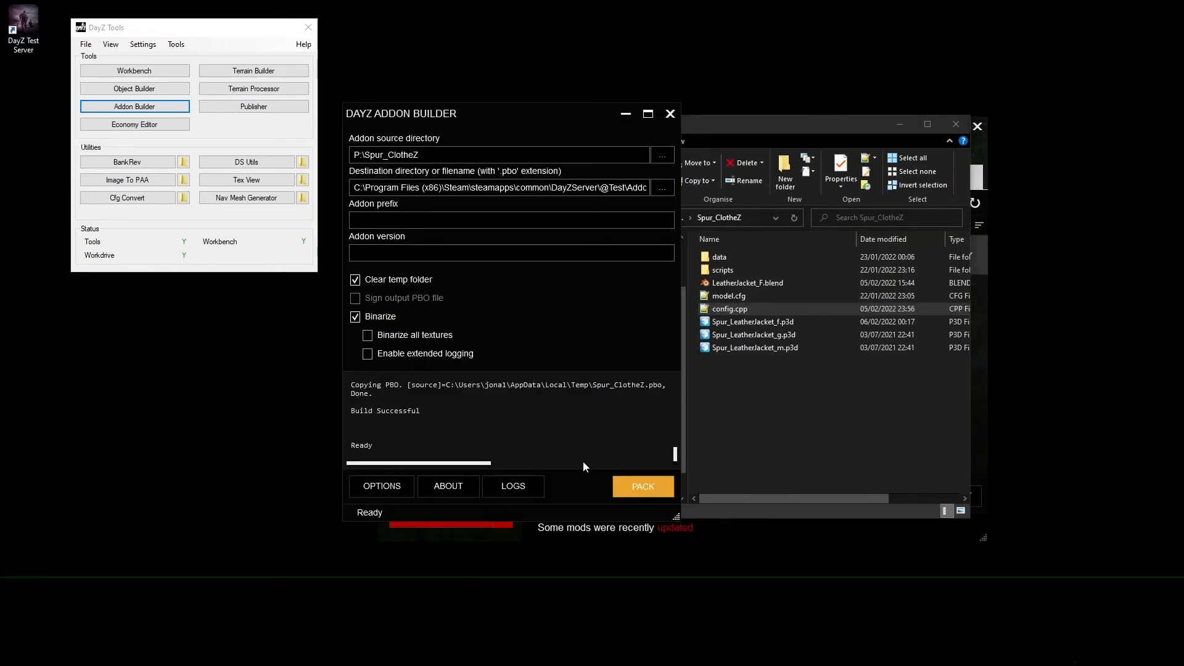
{"action": "left_click", "coordinate": [642, 487]}
{"action": "left_click", "coordinate": [586, 344]}
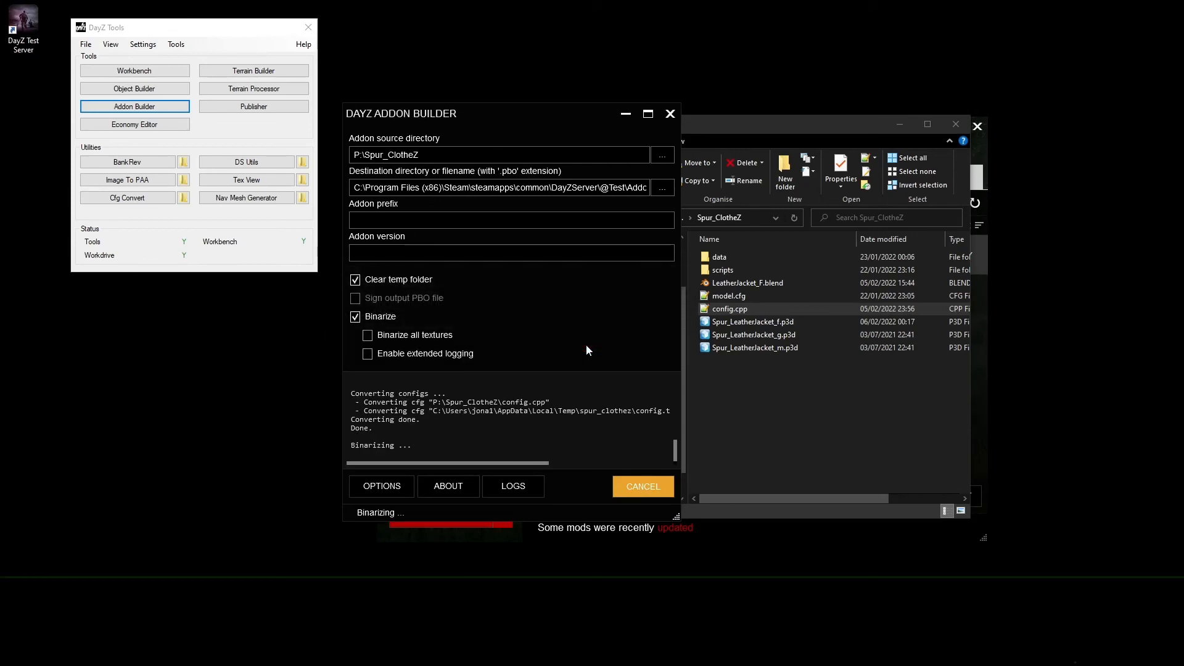
- Start the DayZ test server, join it from the launcher's LAN list and set the in-game time to day with ZomBerry Admin Tools
{"action": "left_click", "coordinate": [664, 343]}
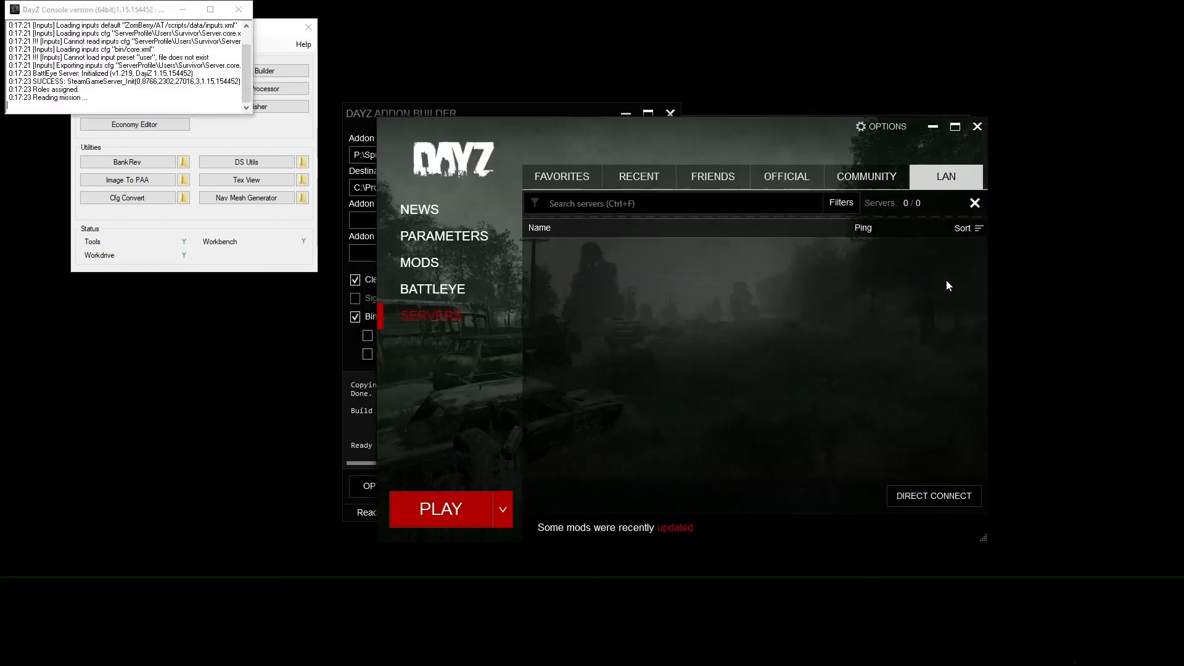
{"action": "left_click", "coordinate": [923, 262]}
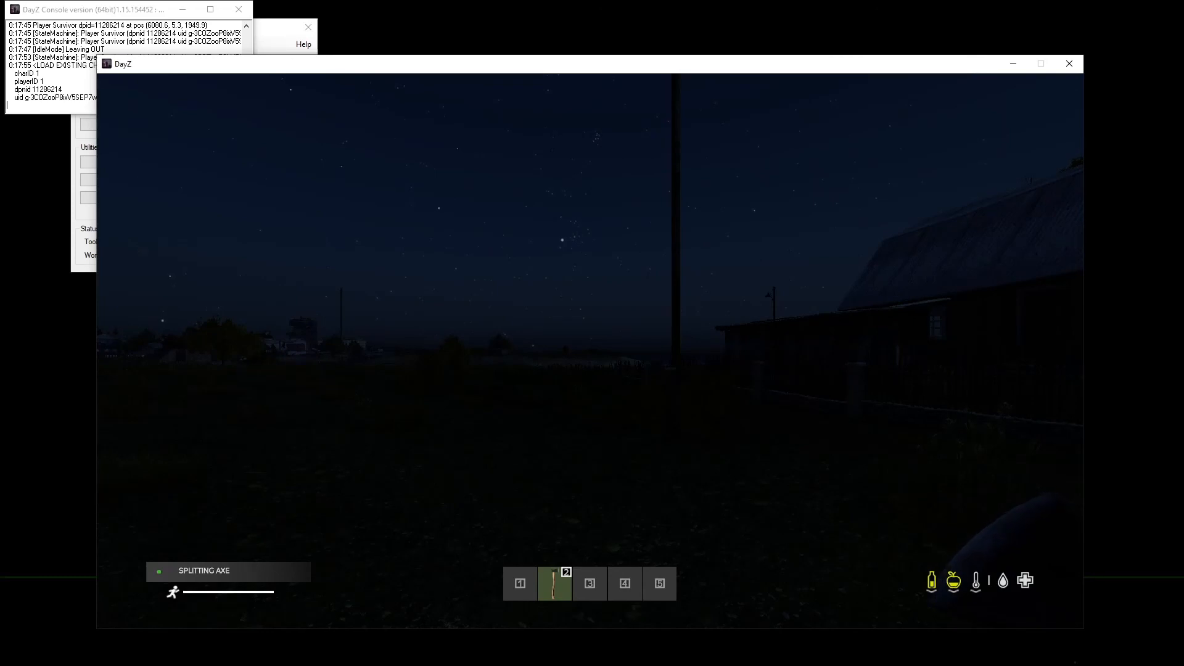
{"action": "key", "text": "m"}
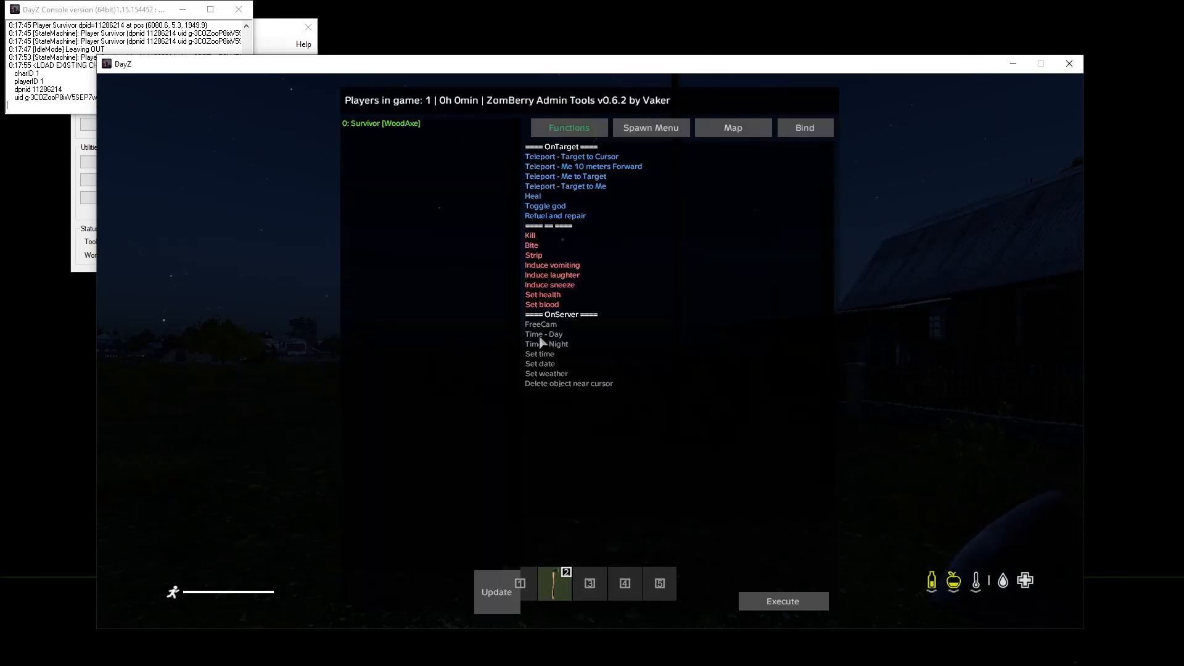
{"action": "key", "text": "m"}
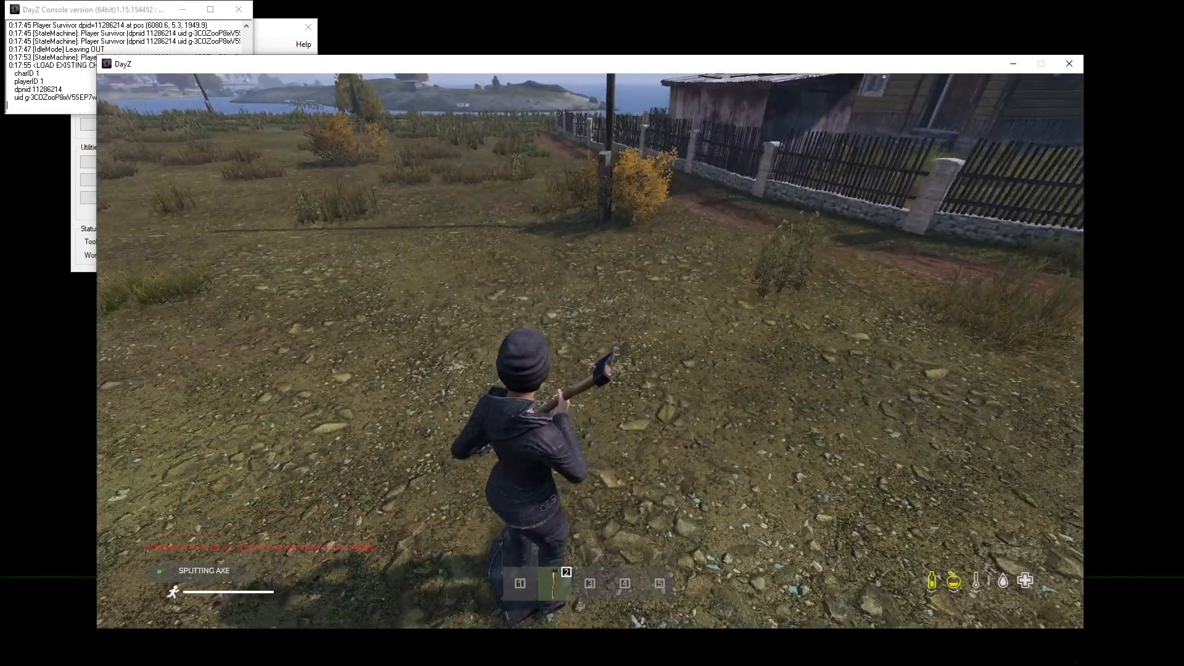
- Move the character around in third person to examine how the leather jacket deforms while standing, crouching and running
{"action": "key", "text": "w"}
{"action": "key", "text": "w"}
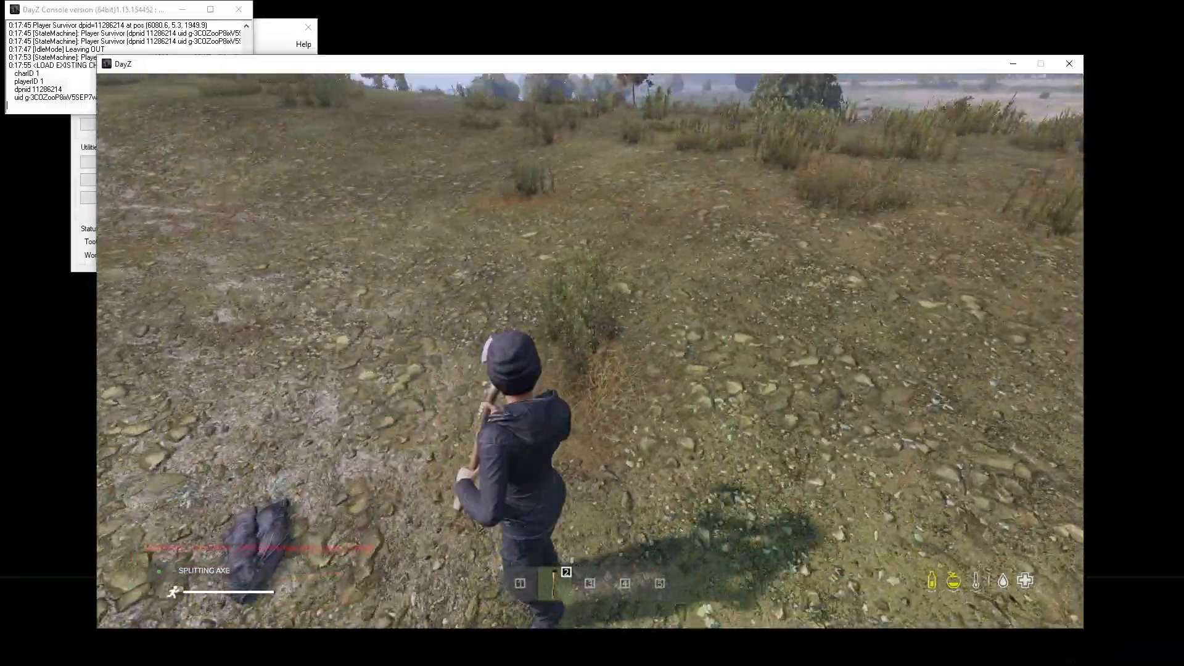
{"action": "key", "text": "w"}
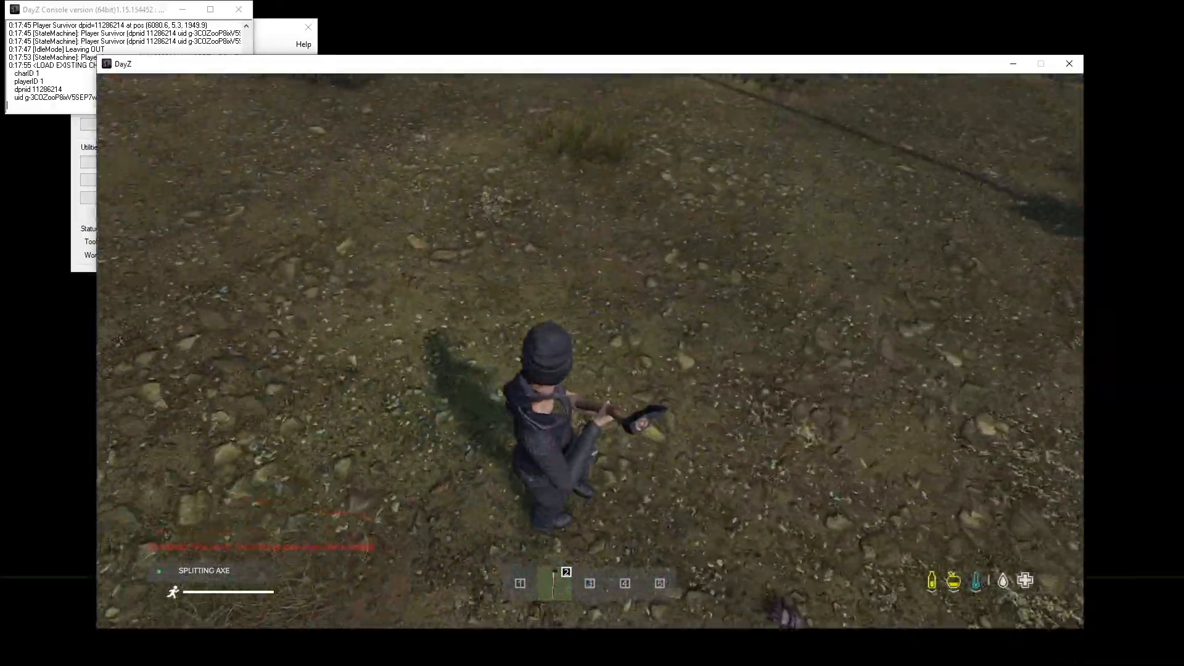
{"action": "key", "text": "w"}
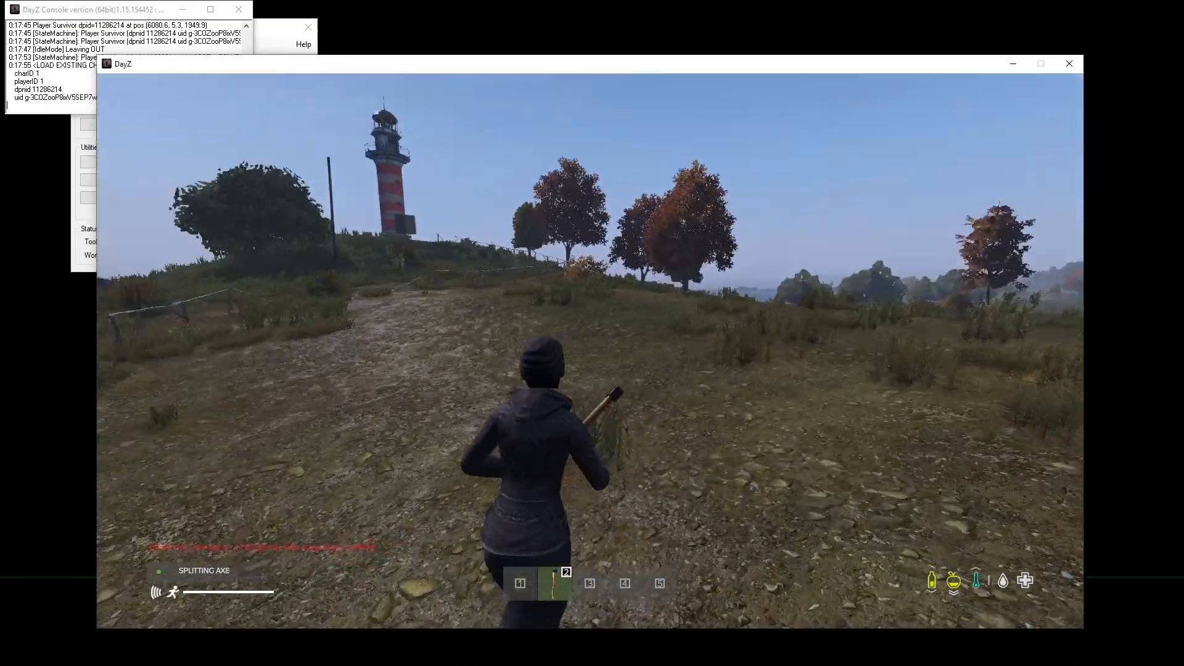
- Open the character's inventory and rotate the preview to inspect the leather jacket from the back, side and front
{"action": "key", "text": "Tab"}
{"action": "left_click_drag", "start_coordinate": [575, 419], "coordinate": [521, 413]}
{"action": "left_click_drag", "start_coordinate": [596, 375], "coordinate": [546, 380]}
{"action": "left_click_drag", "start_coordinate": [622, 417], "coordinate": [613, 289]}
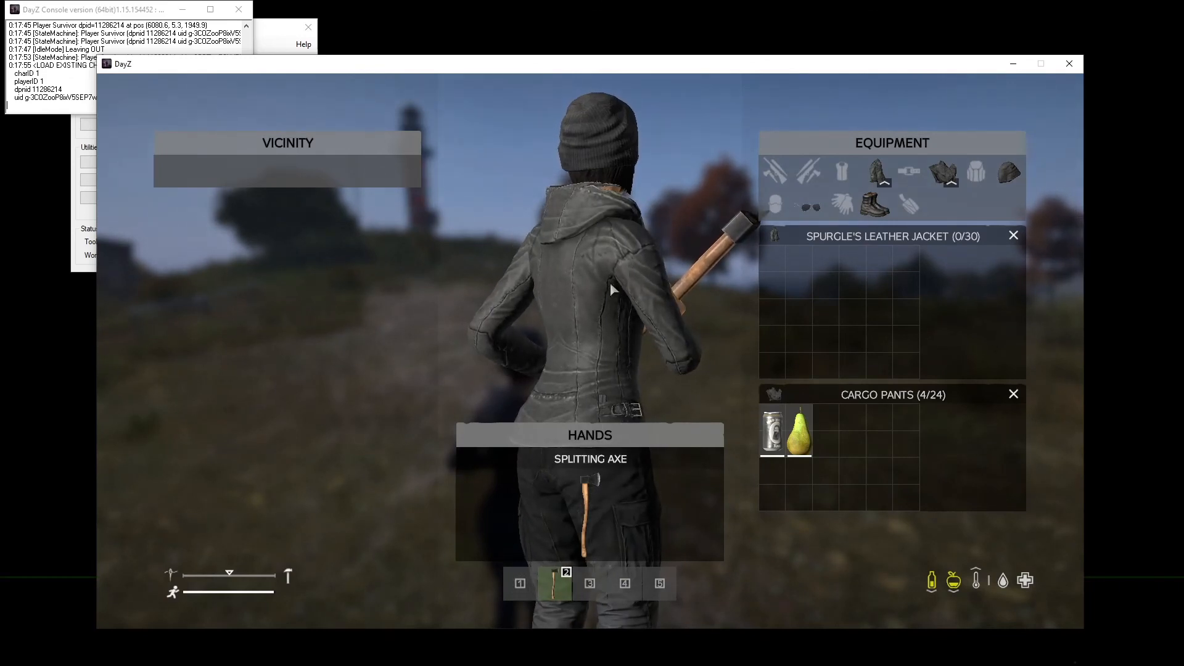
{"action": "left_click_drag", "start_coordinate": [657, 243], "coordinate": [565, 310]}
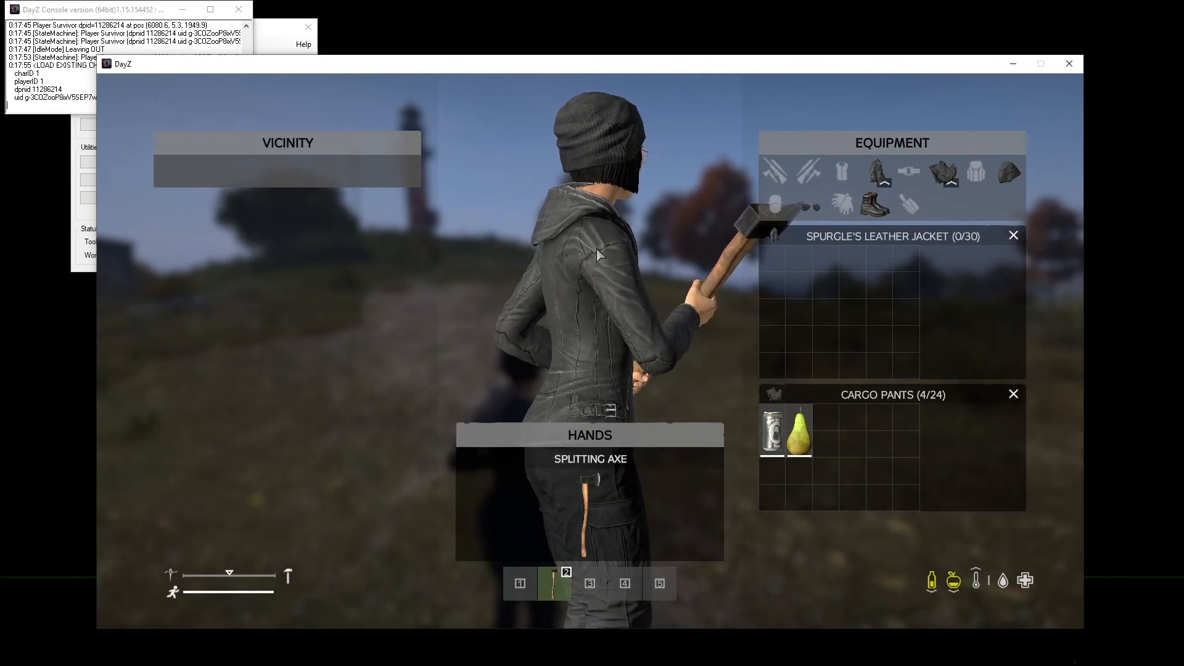
{"action": "left_click_drag", "start_coordinate": [564, 299], "coordinate": [538, 322]}
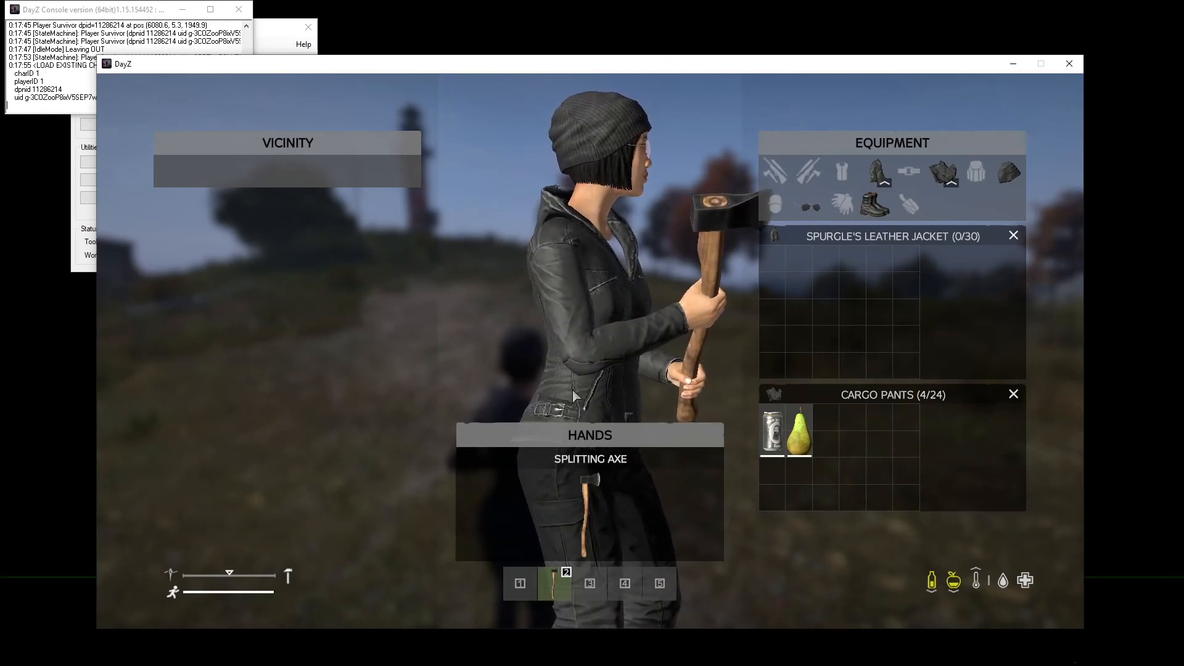
{"action": "left_click_drag", "start_coordinate": [572, 390], "coordinate": [303, 414]}
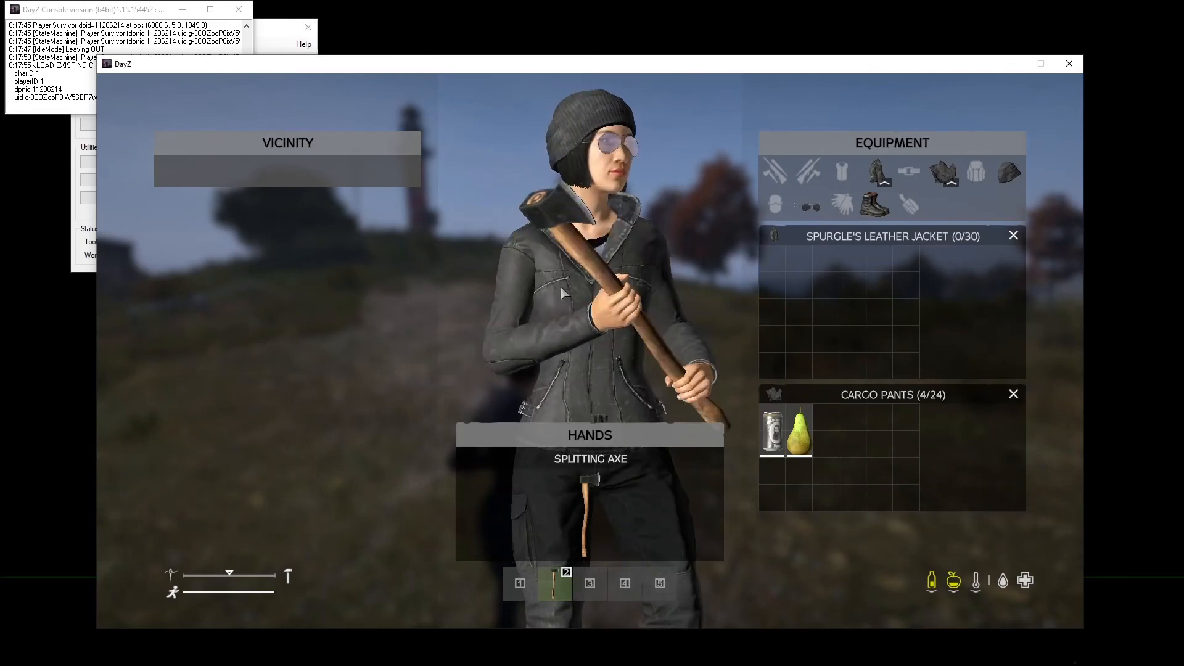
{"action": "left_click_drag", "start_coordinate": [544, 305], "coordinate": [549, 335]}
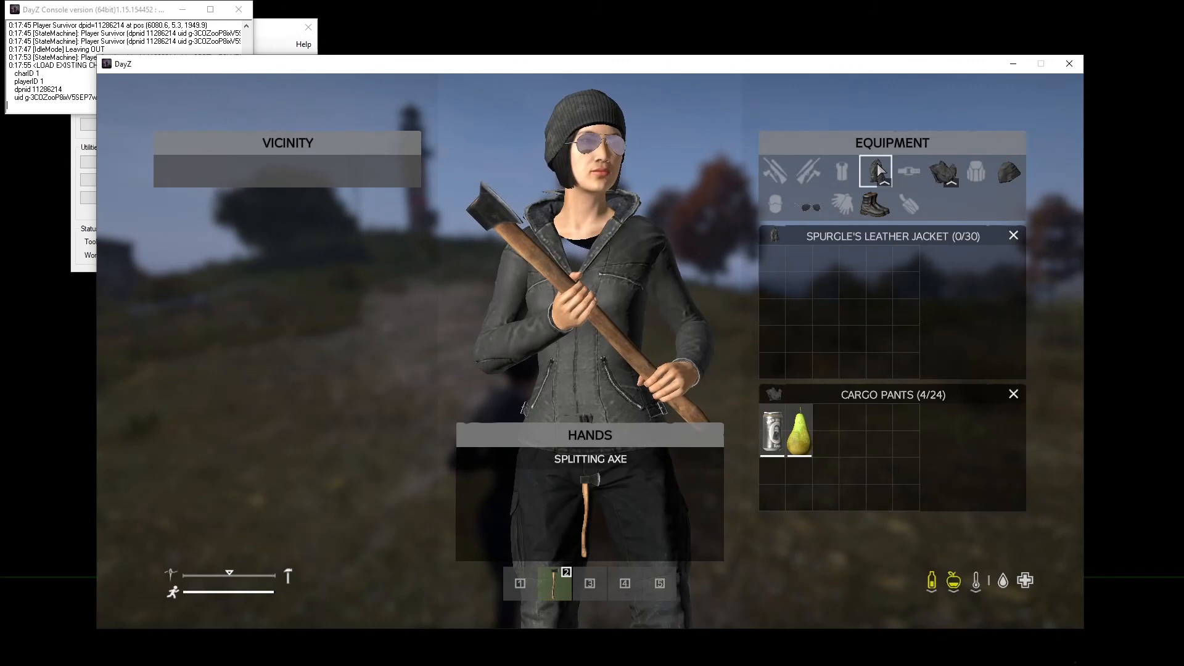
- Test Spurgle's Leather Jacket by dropping it into the vicinity and putting it back on the character, twice
{"action": "left_click_drag", "start_coordinate": [877, 173], "coordinate": [286, 290]}
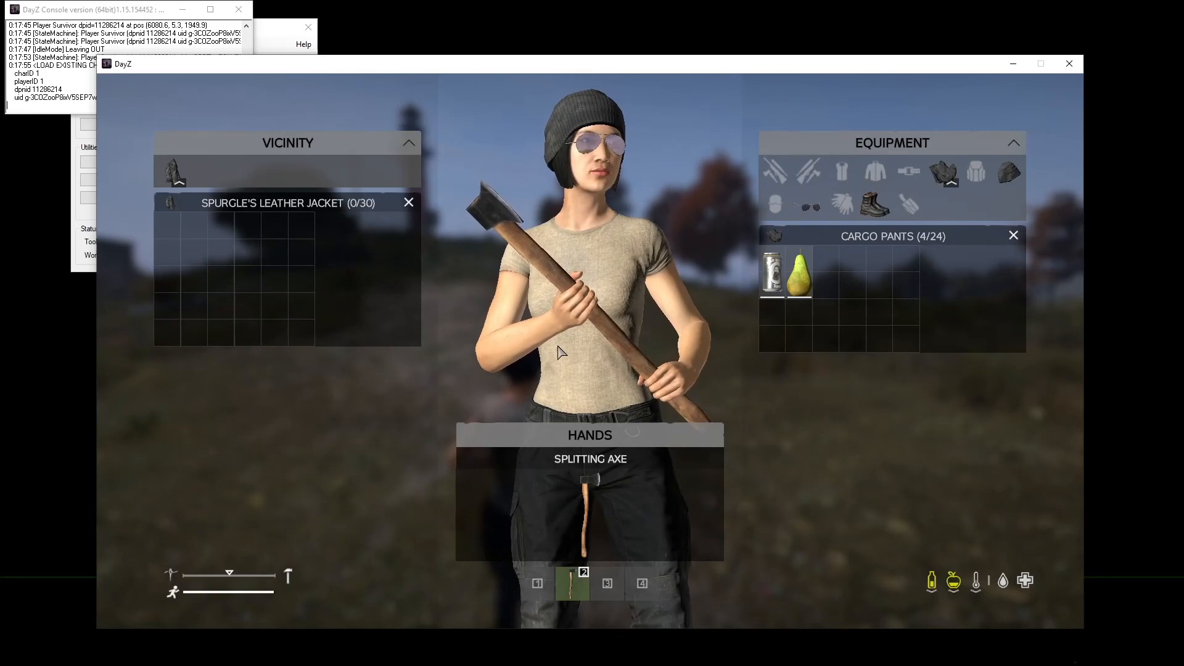
{"action": "left_click_drag", "start_coordinate": [173, 172], "coordinate": [556, 296]}
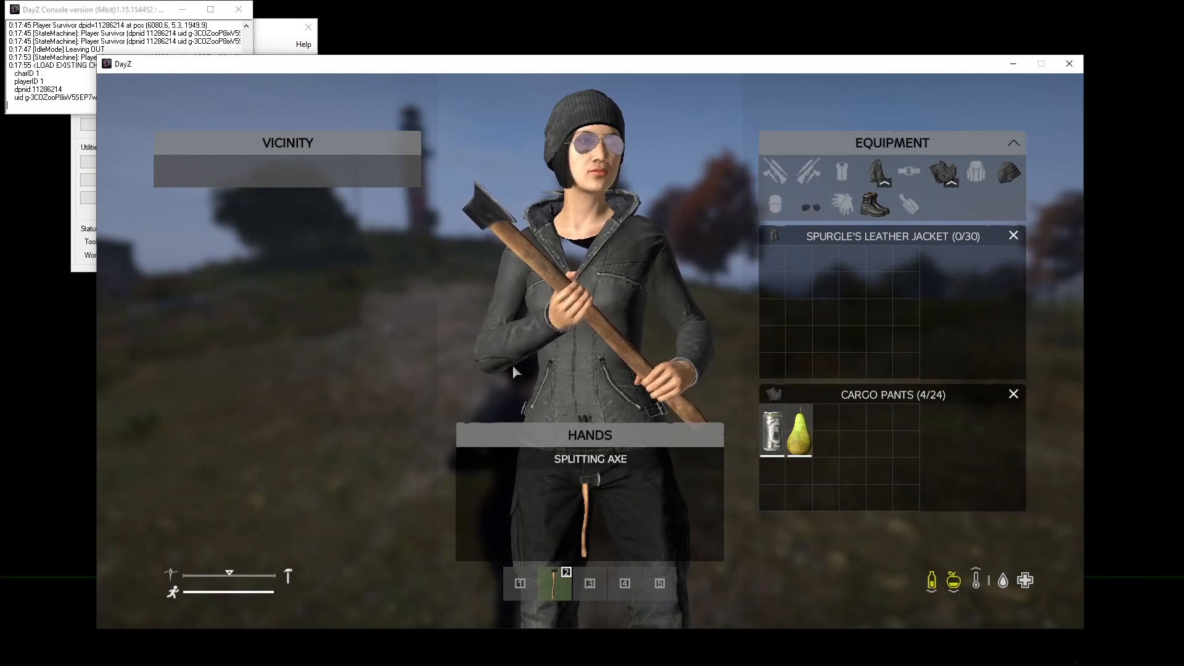
{"action": "left_click_drag", "start_coordinate": [876, 173], "coordinate": [333, 339]}
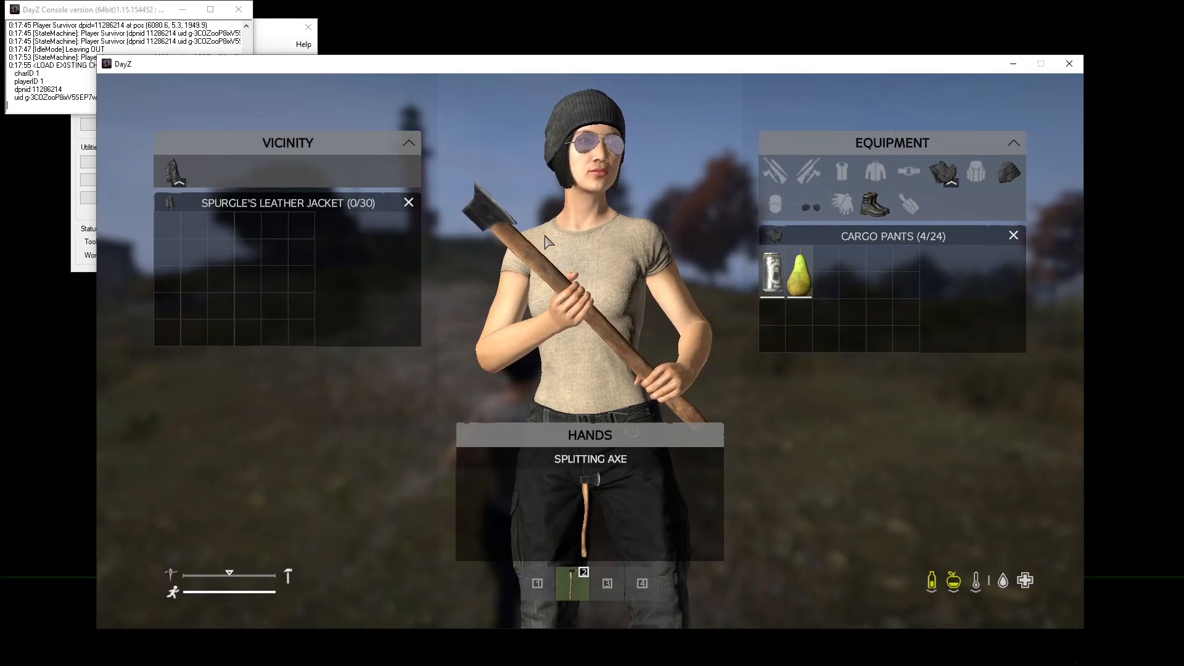
{"action": "left_click_drag", "start_coordinate": [172, 171], "coordinate": [565, 245]}
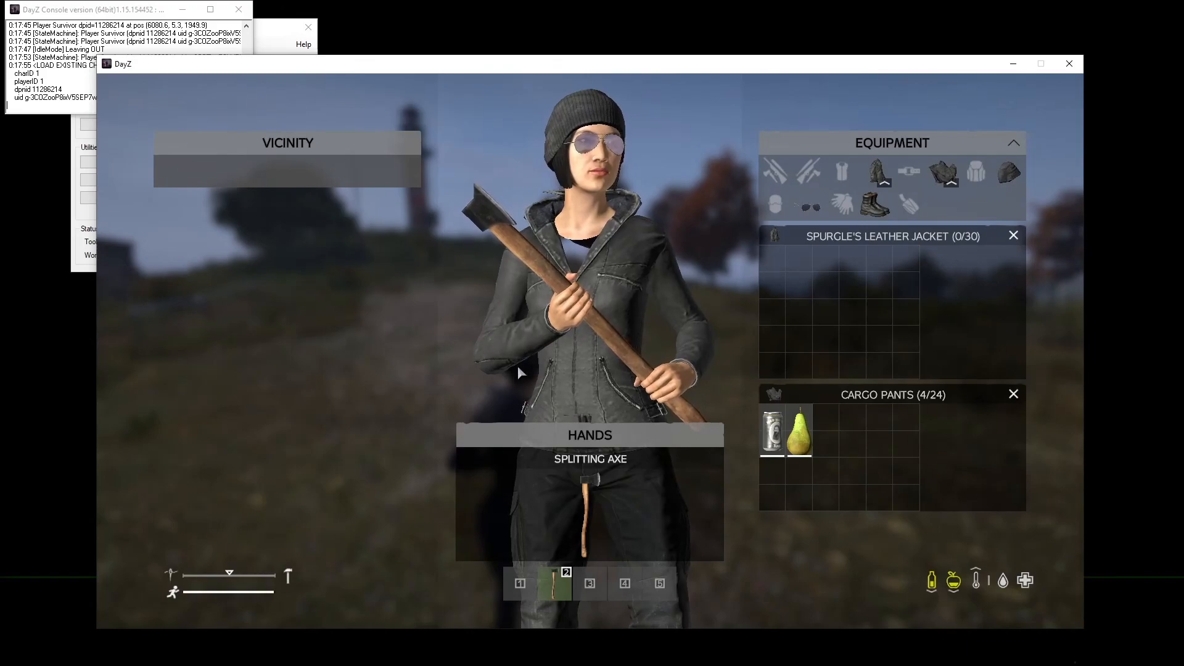
- Close the inventory and check the jacket in first-person and third-person view while the character wields the splitting axe
{"action": "key", "text": "Tab"}
{"action": "key", "text": "Return"}
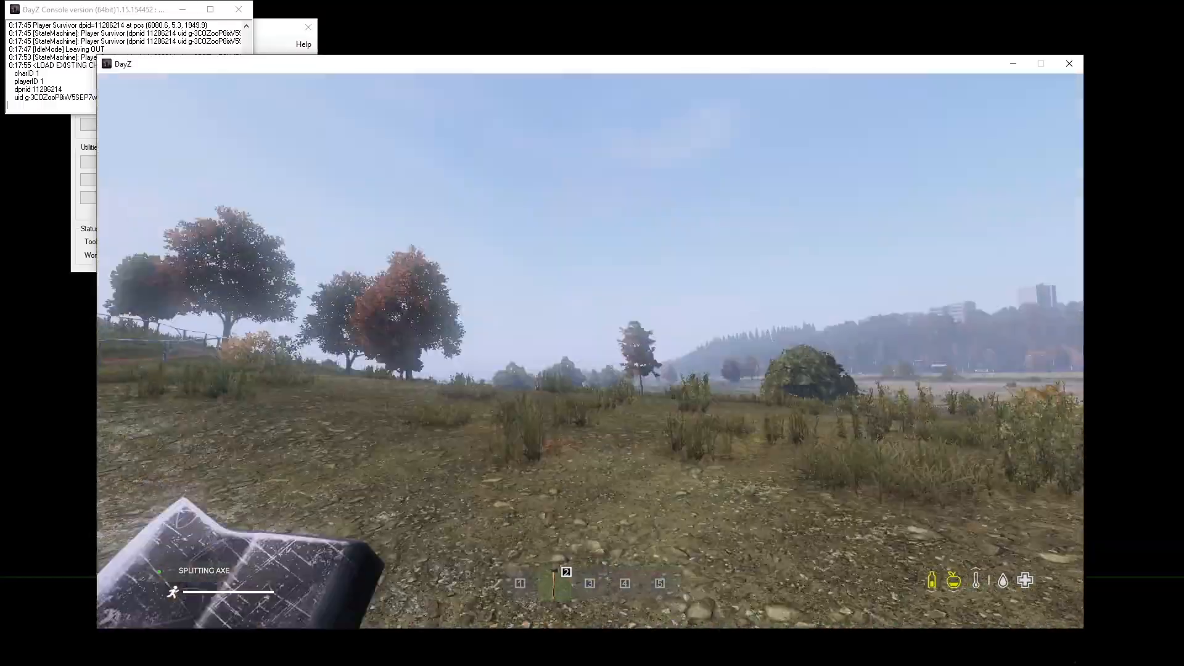
{"action": "key", "text": "v"}
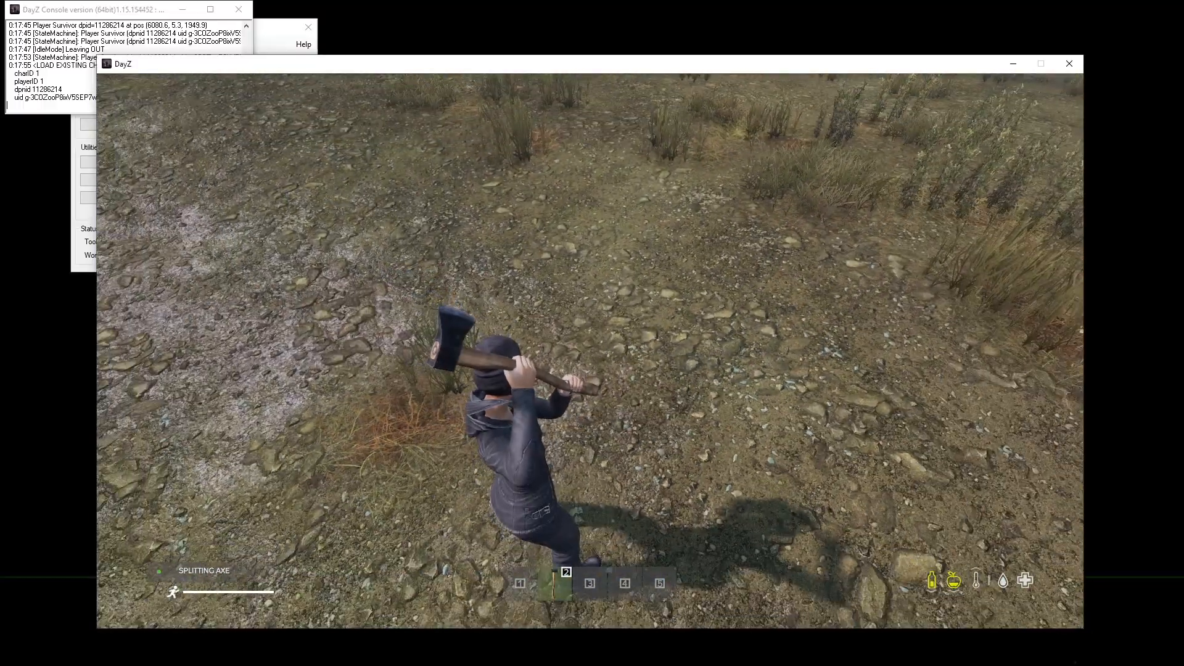